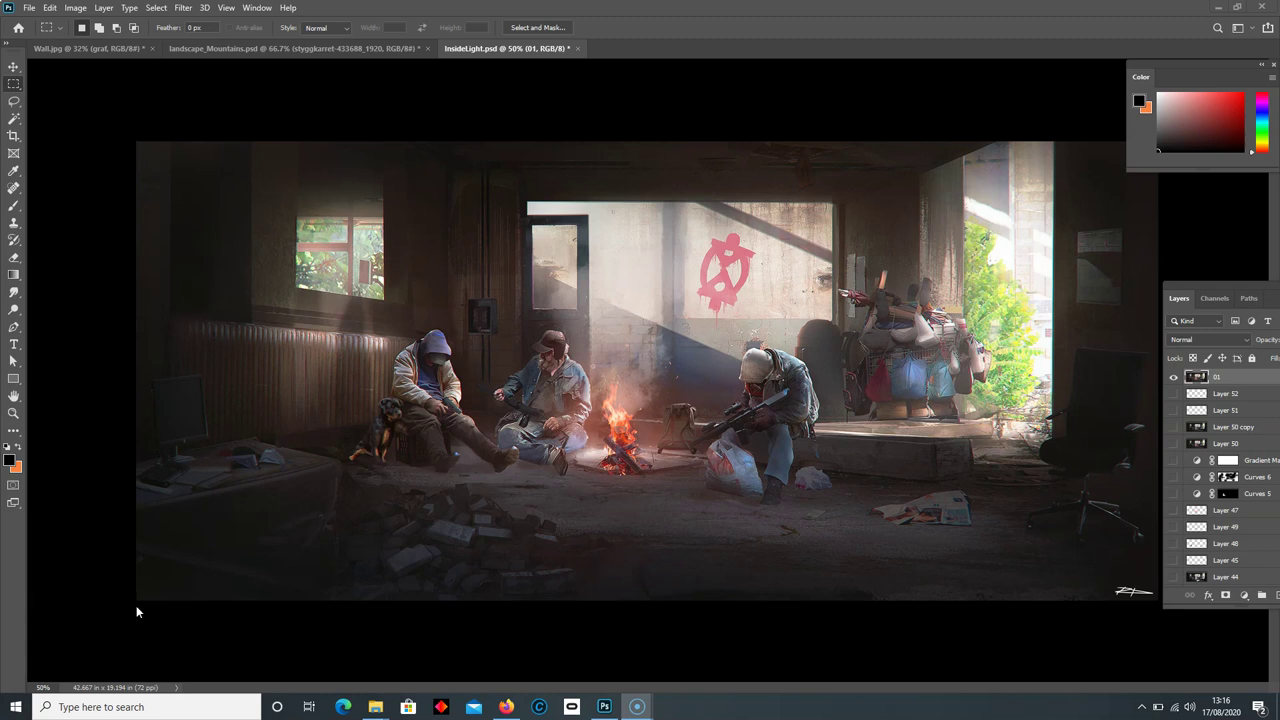
Step: Move the Layers panel further into view and hide the merged 01 layer at the head of the stack
drag(1214, 298, 1165, 278)
click(1133, 366)
scroll(1274, 395, down, 10)
scroll(1274, 395, down, 3)
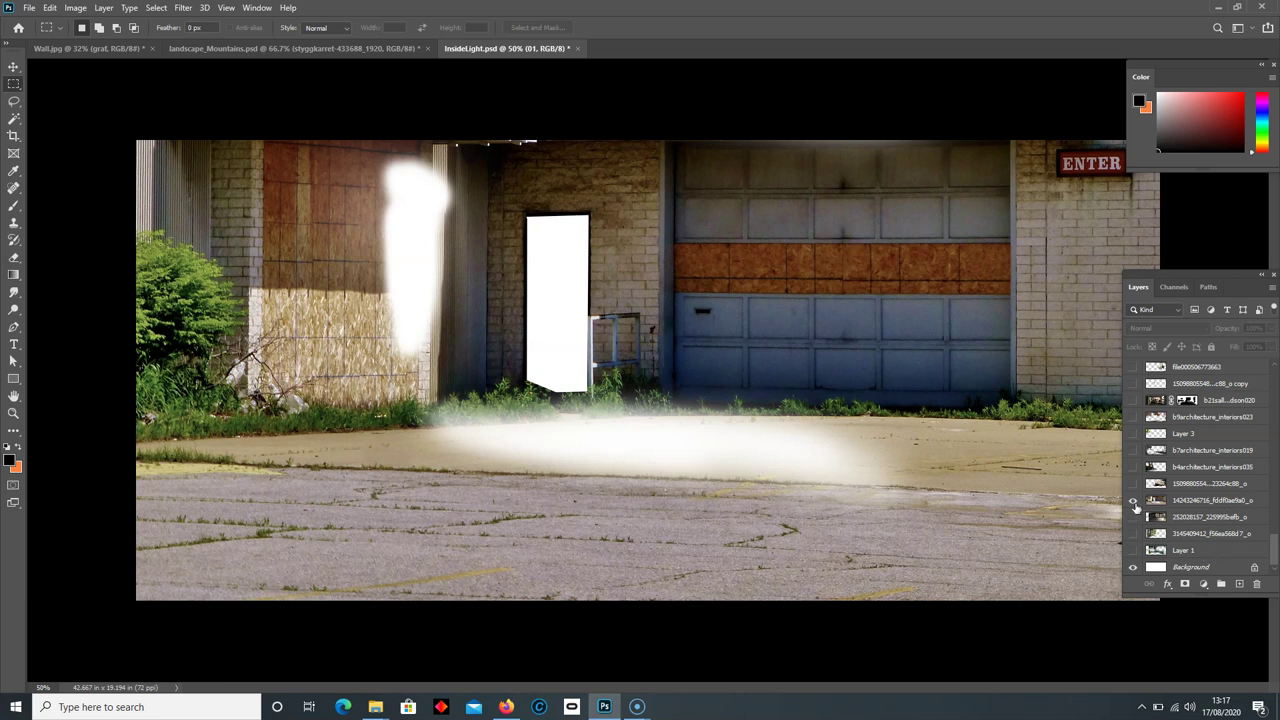
click(1133, 484)
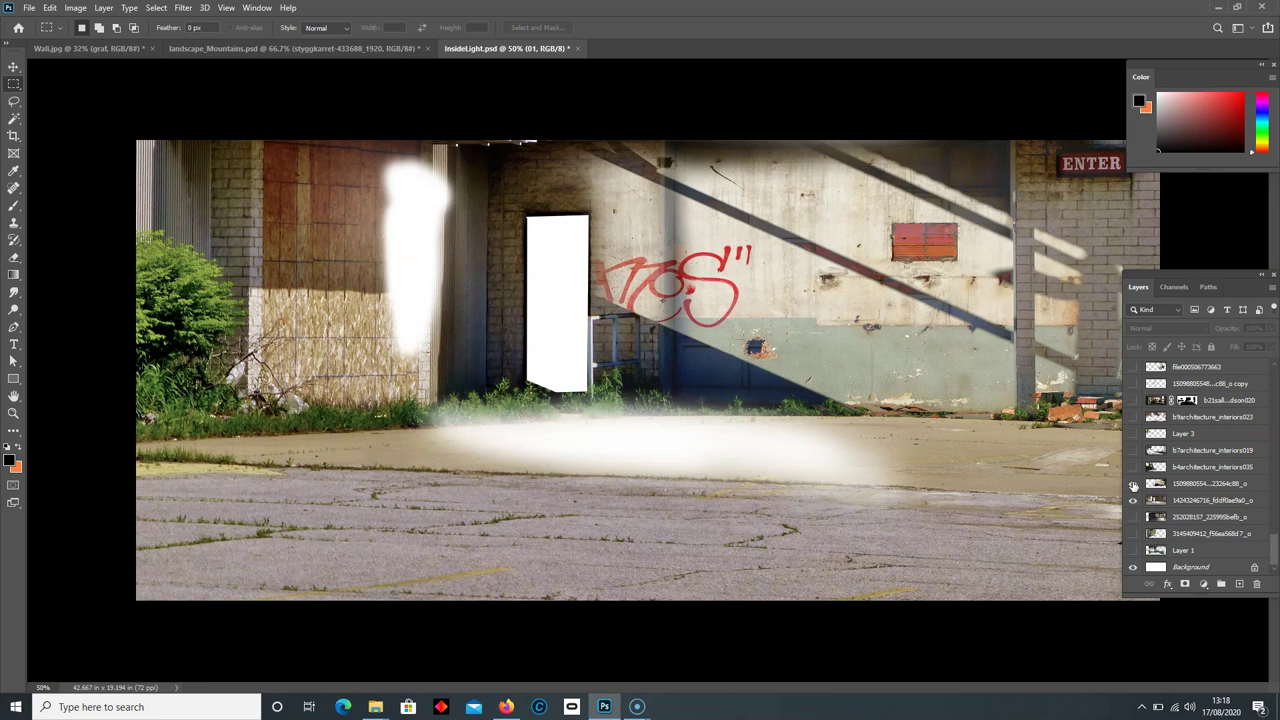
click(1133, 484)
drag(1133, 517, 1130, 536)
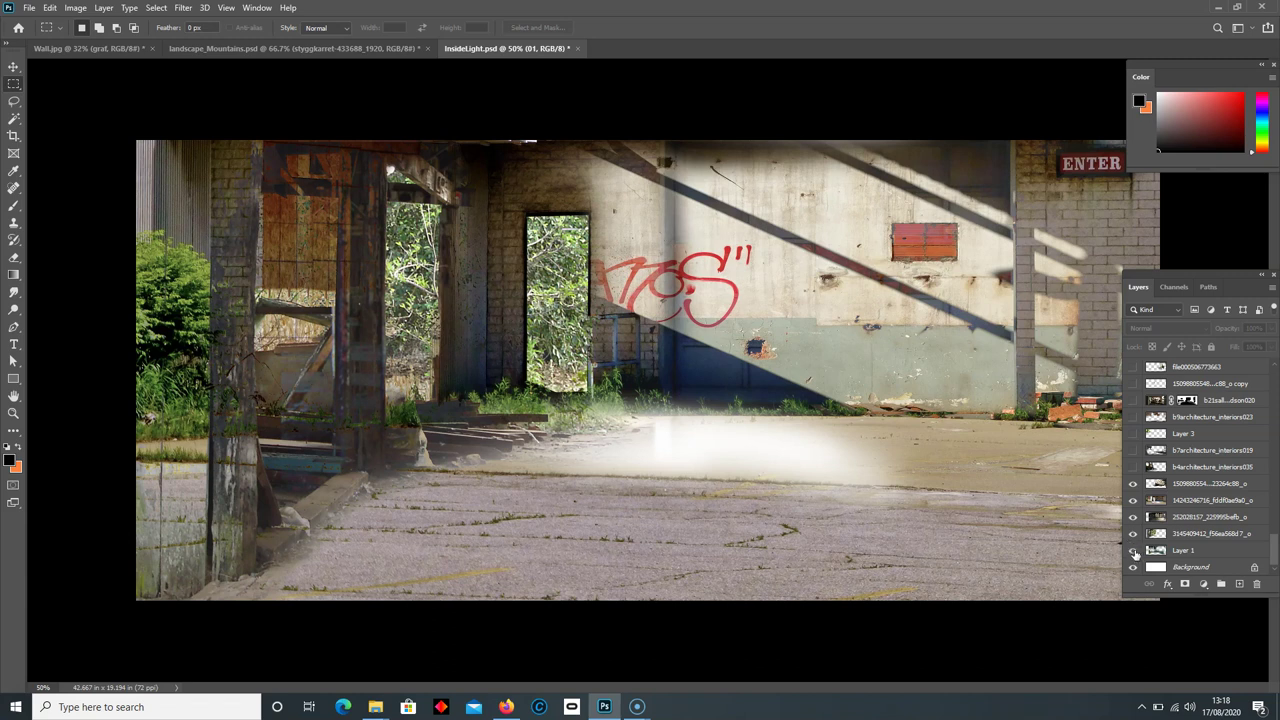
click(1133, 551)
drag(1135, 553, 1133, 540)
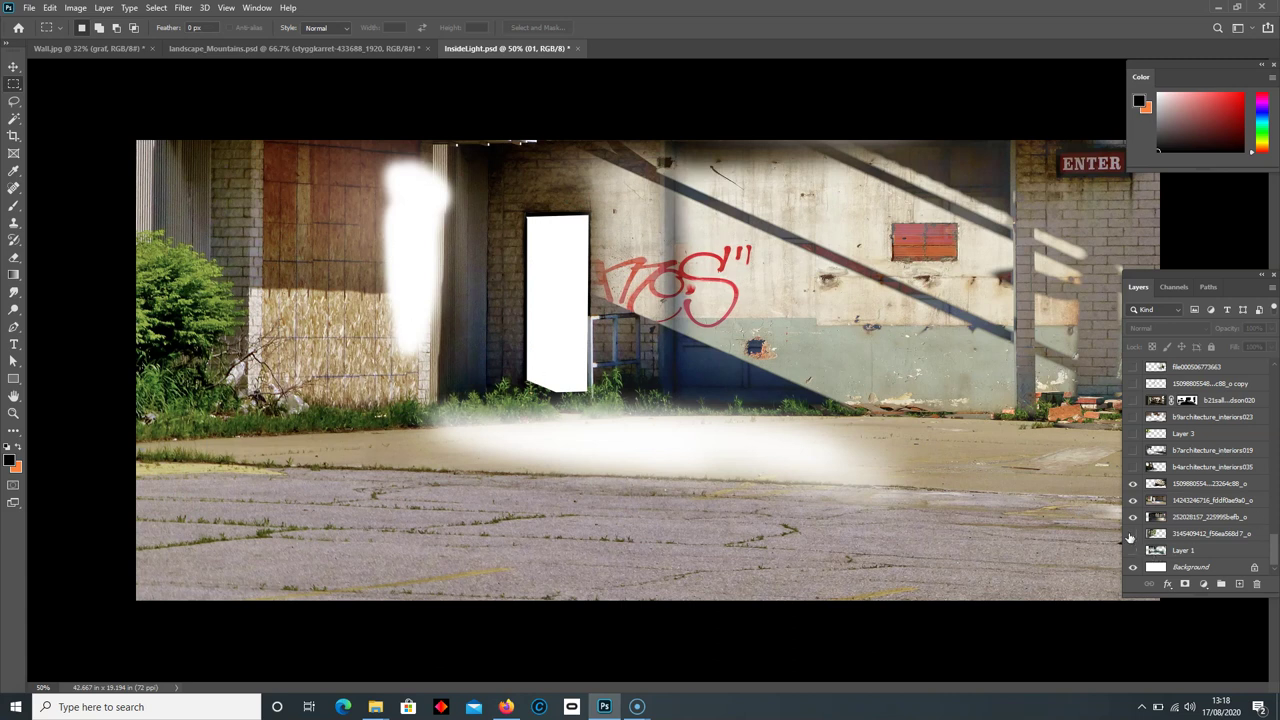
drag(1133, 537, 1131, 553)
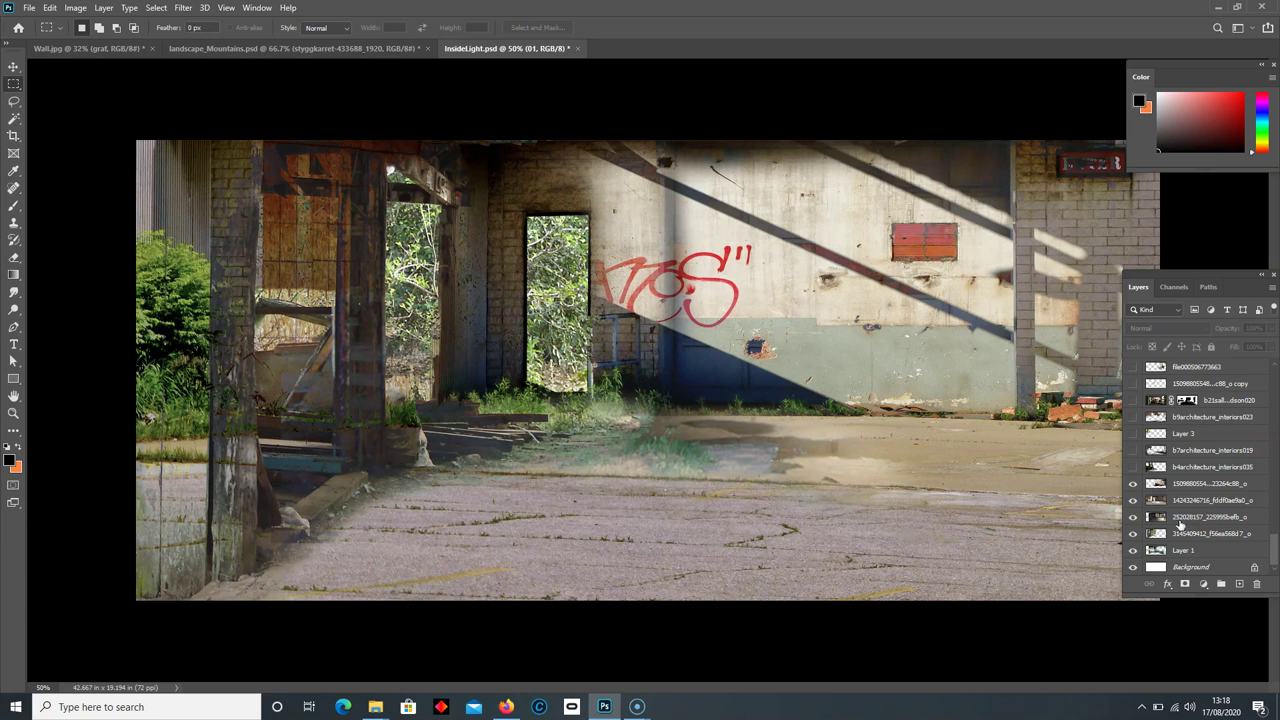
Step: Select the b4architecture_interiors035 layer and make it visible, comparing the scene with and without it
click(1133, 467)
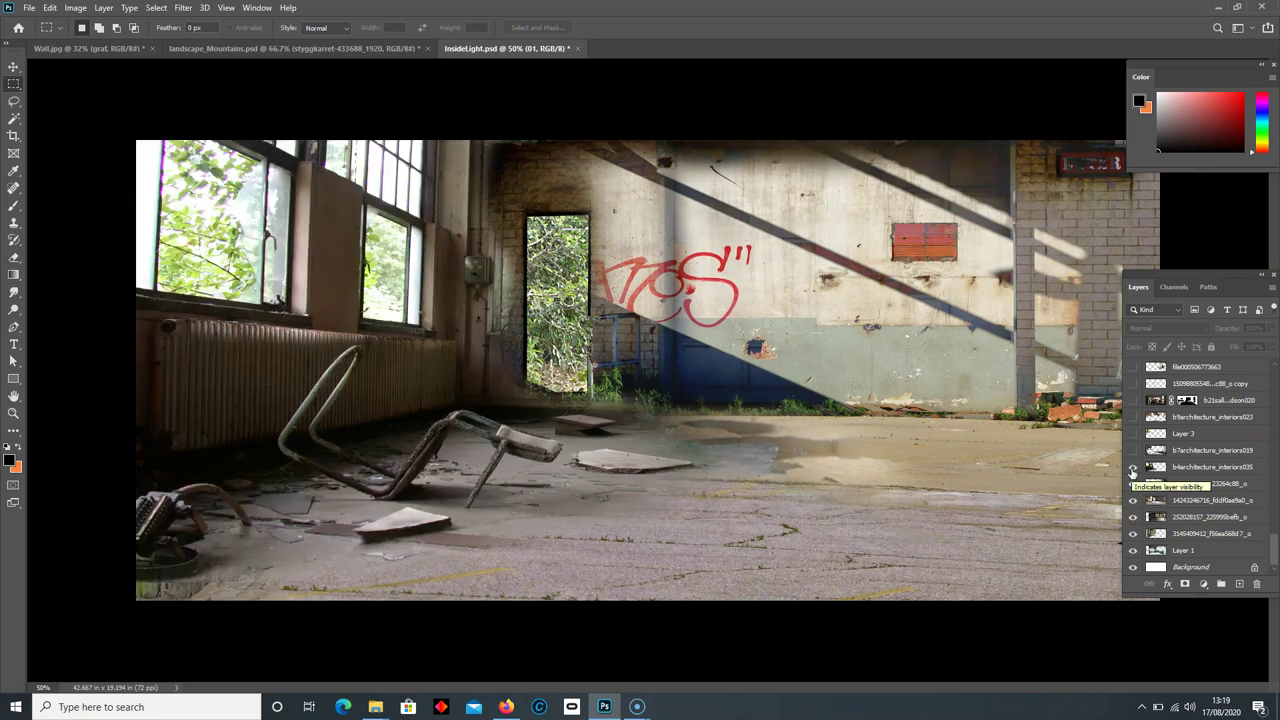
click(1133, 467)
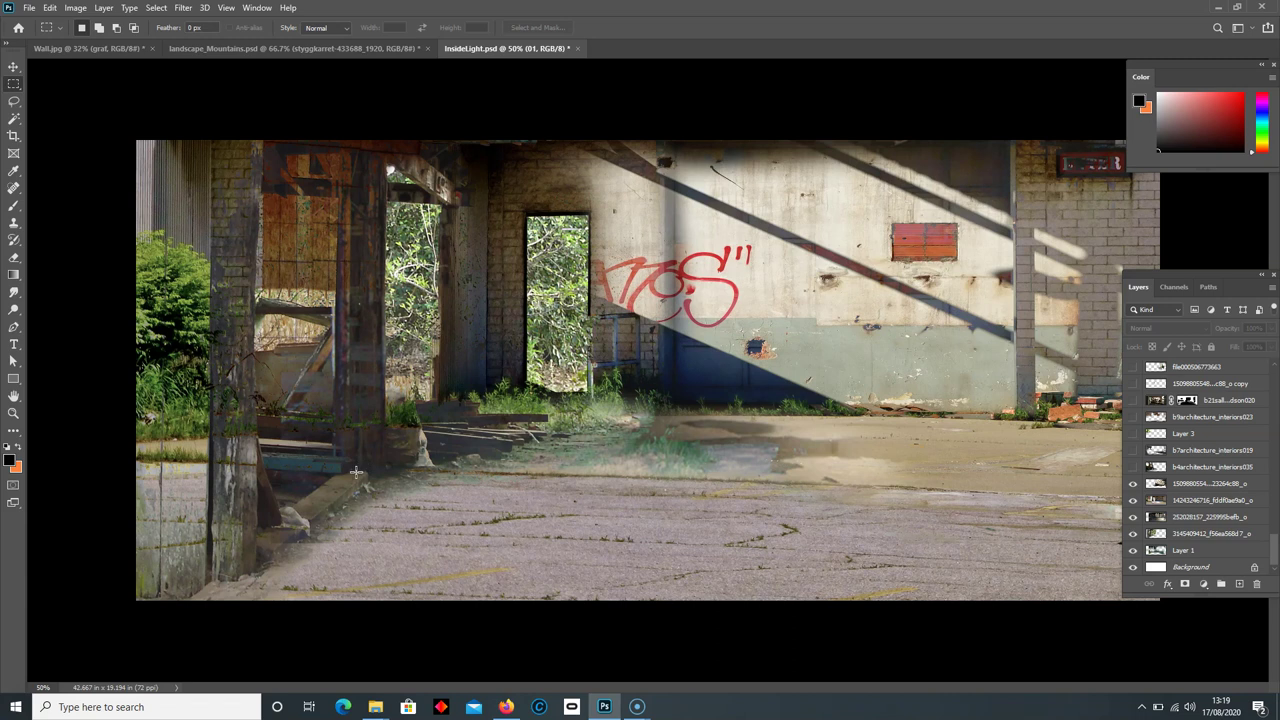
click(1248, 468)
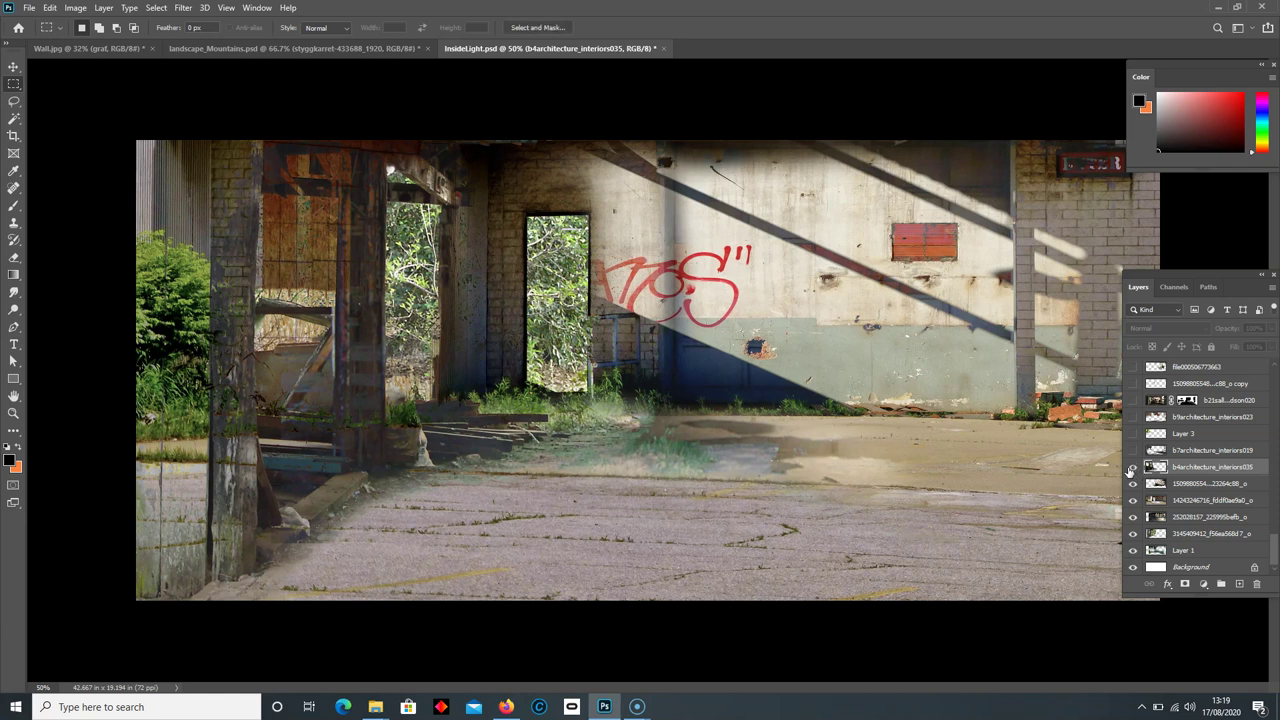
click(1133, 467)
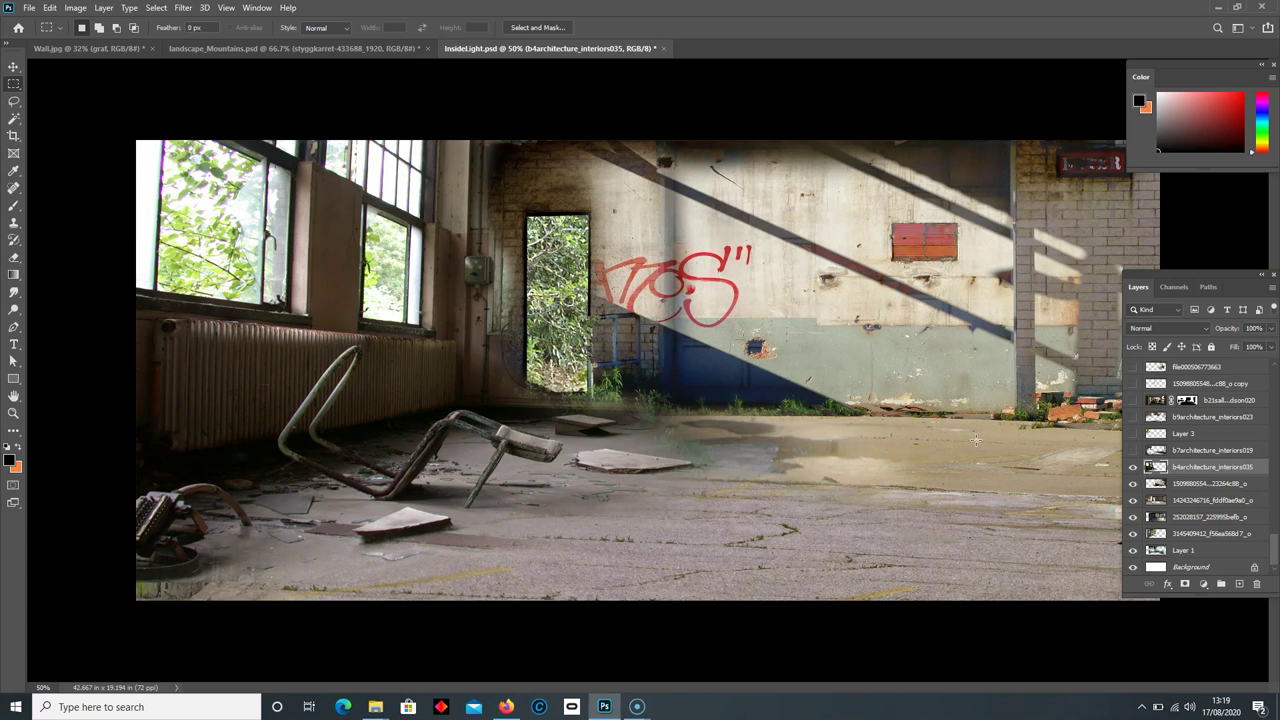
Step: Select the b7architecture_interiors019 layer and toggle its visibility to compare, leaving it shown
click(1160, 451)
click(1132, 451)
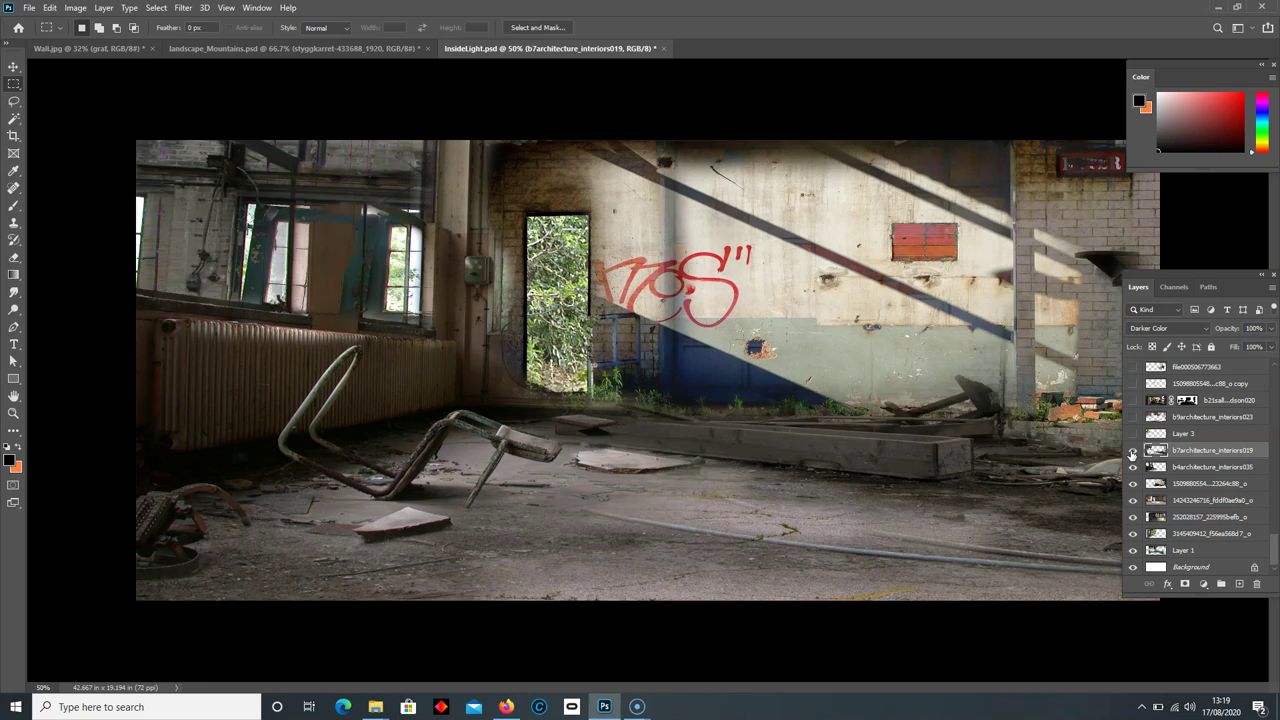
click(1132, 451)
click(1132, 451)
click(1133, 450)
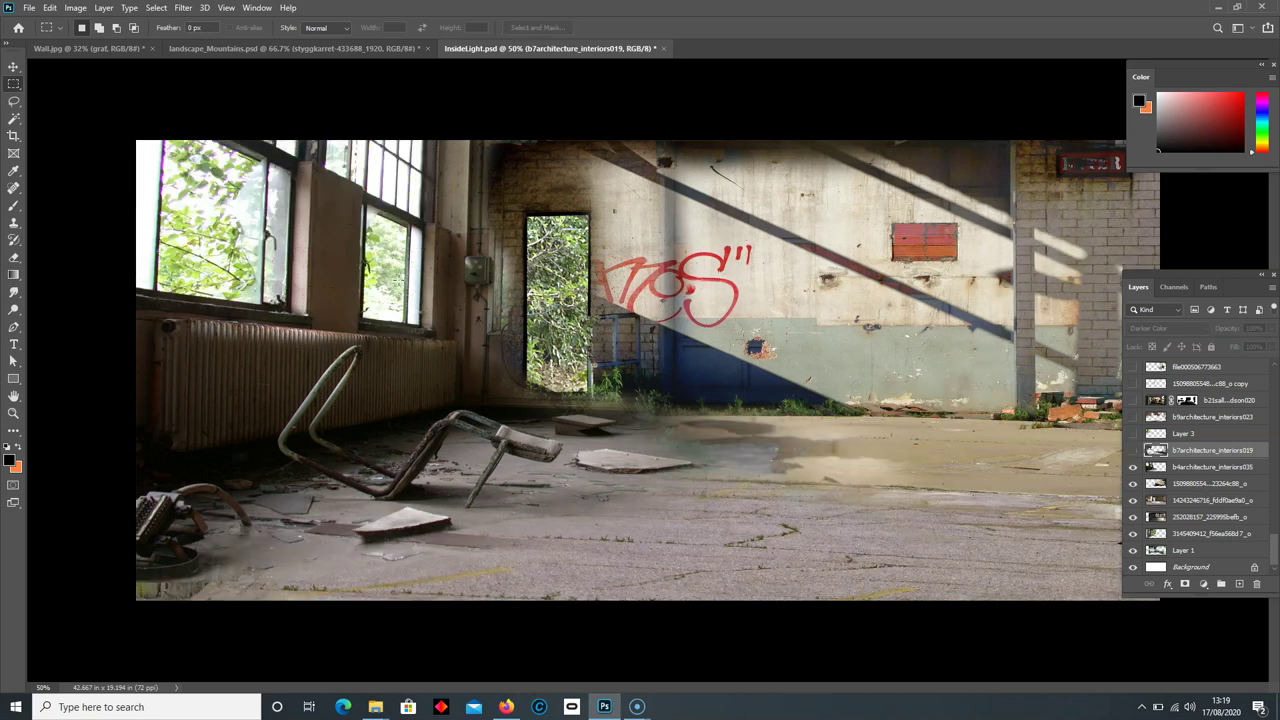
click(1133, 451)
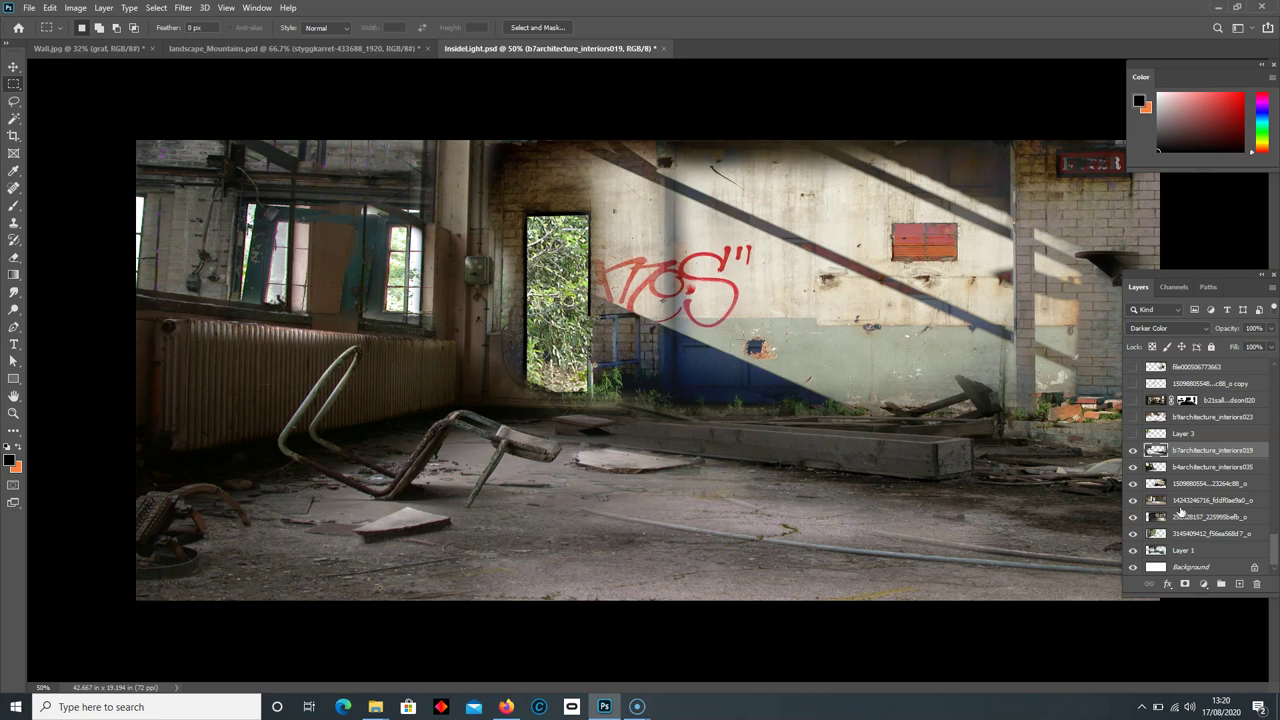
Step: Select Layer 3 and make it visible above the architecture photo layers
click(1226, 437)
scroll(1275, 556, up, 1)
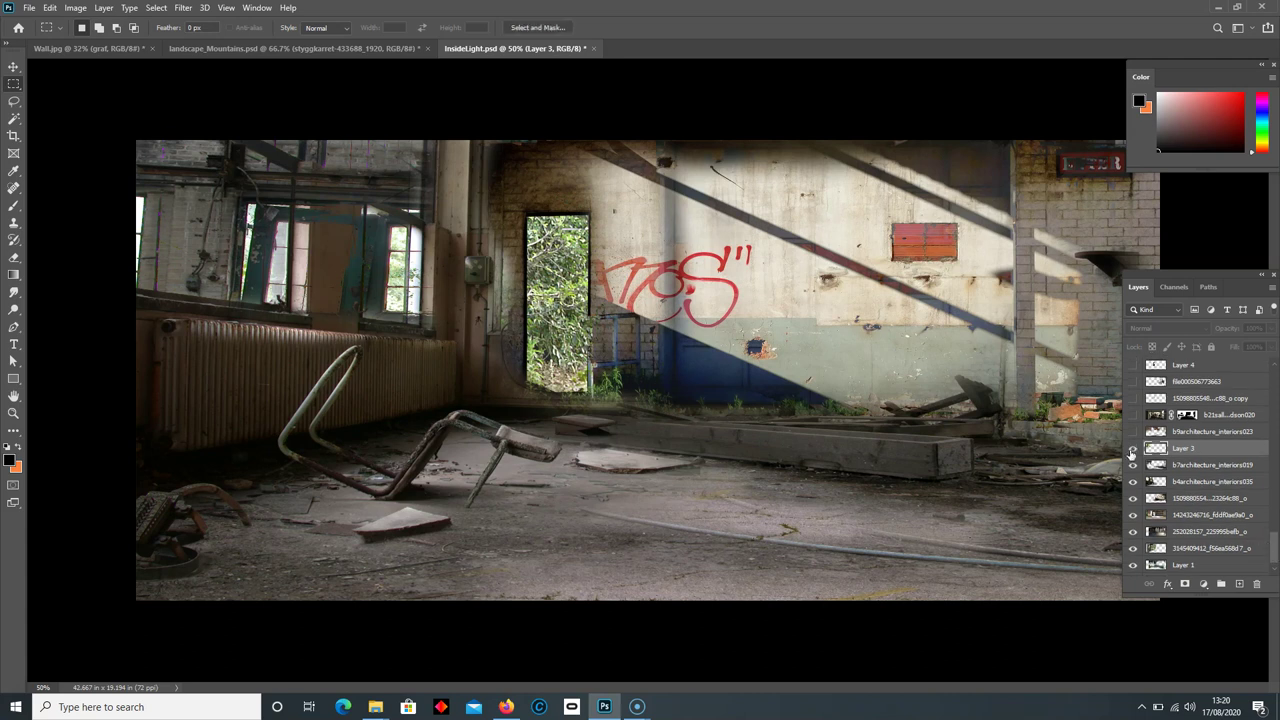
click(1133, 448)
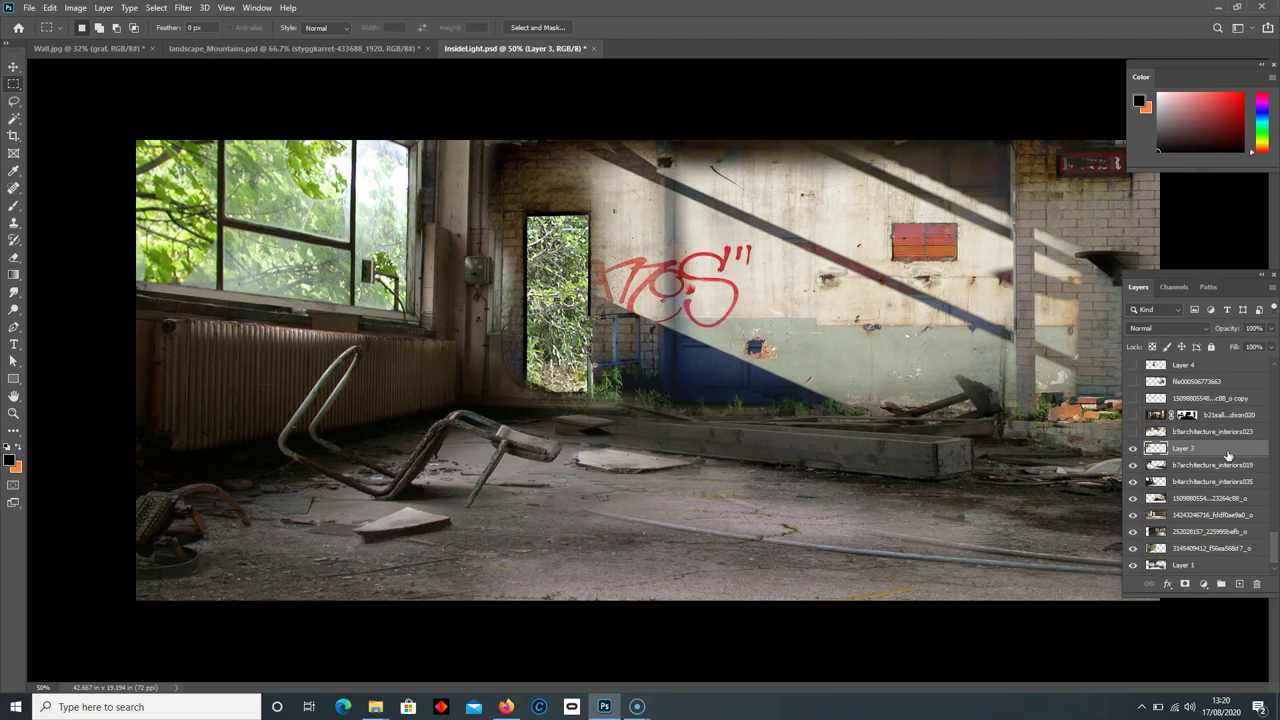
Step: Show the b9architecture_interiors023 layer above Layer 3 and select it
scroll(1200, 482, up, 1)
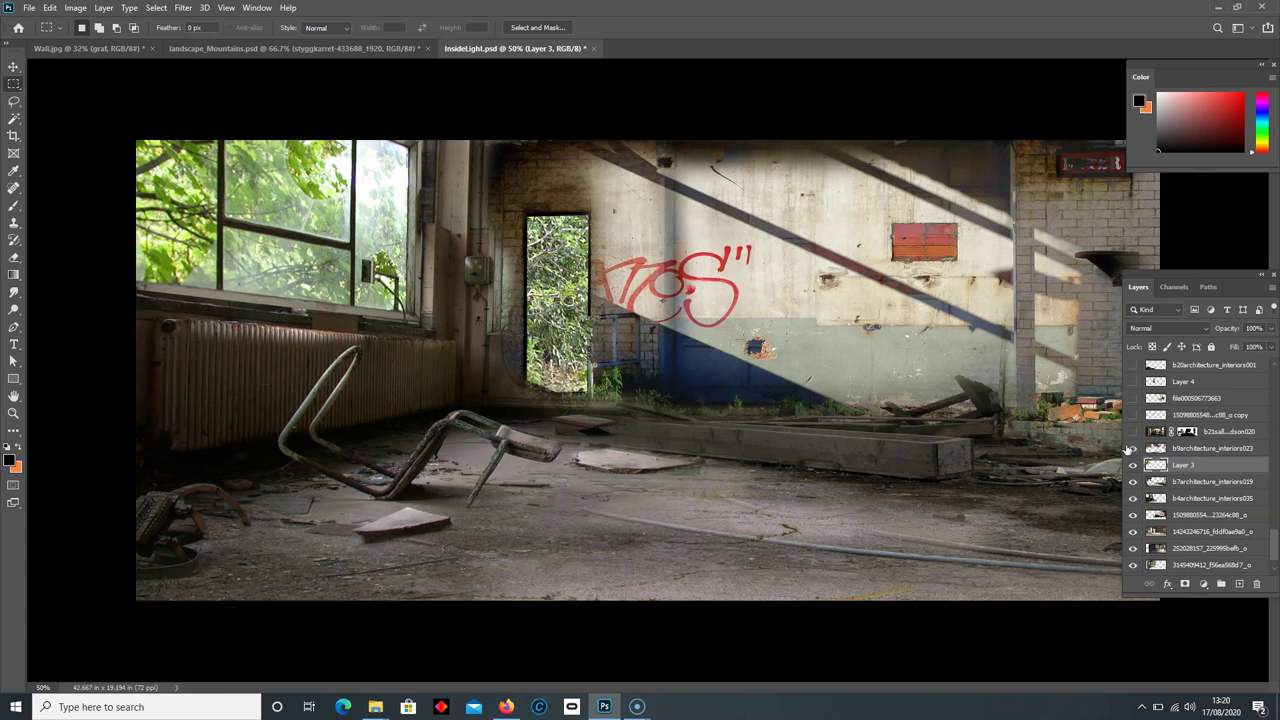
click(1133, 448)
click(1216, 452)
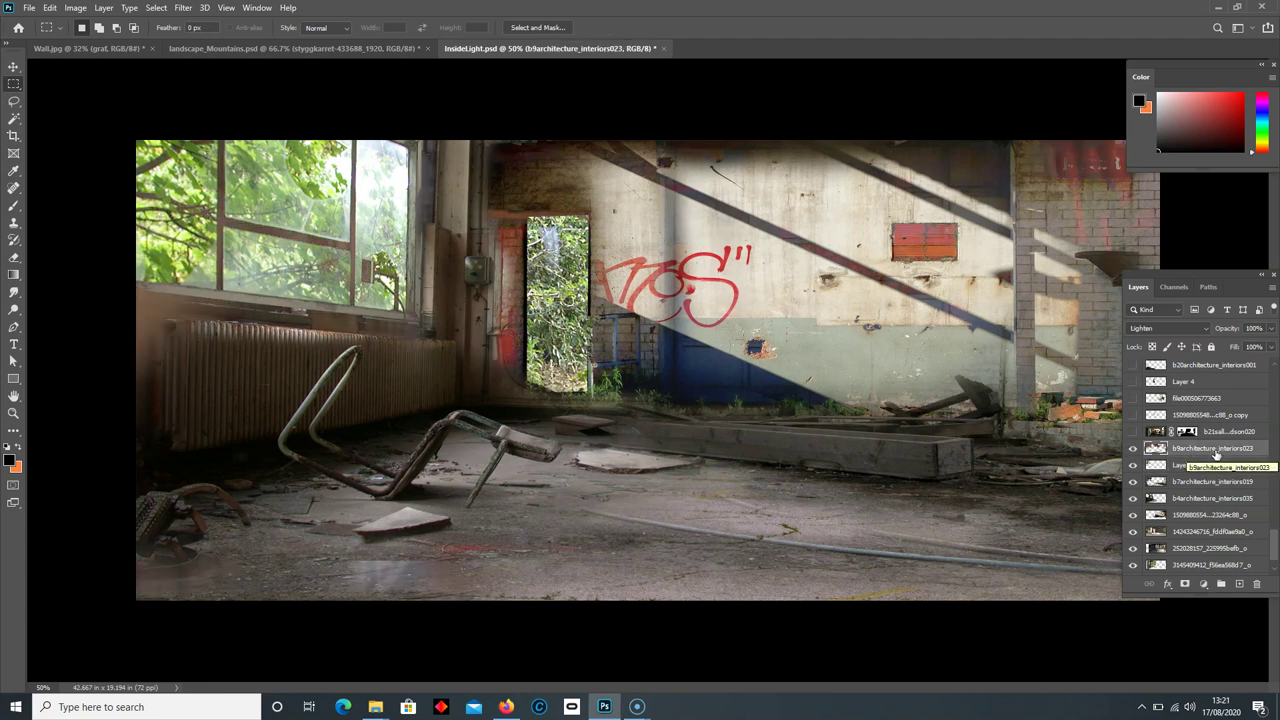
Step: Switch the b9architecture_interiors023 layer's blend mode to Normal for comparison and set it back to Lighten
click(1150, 329)
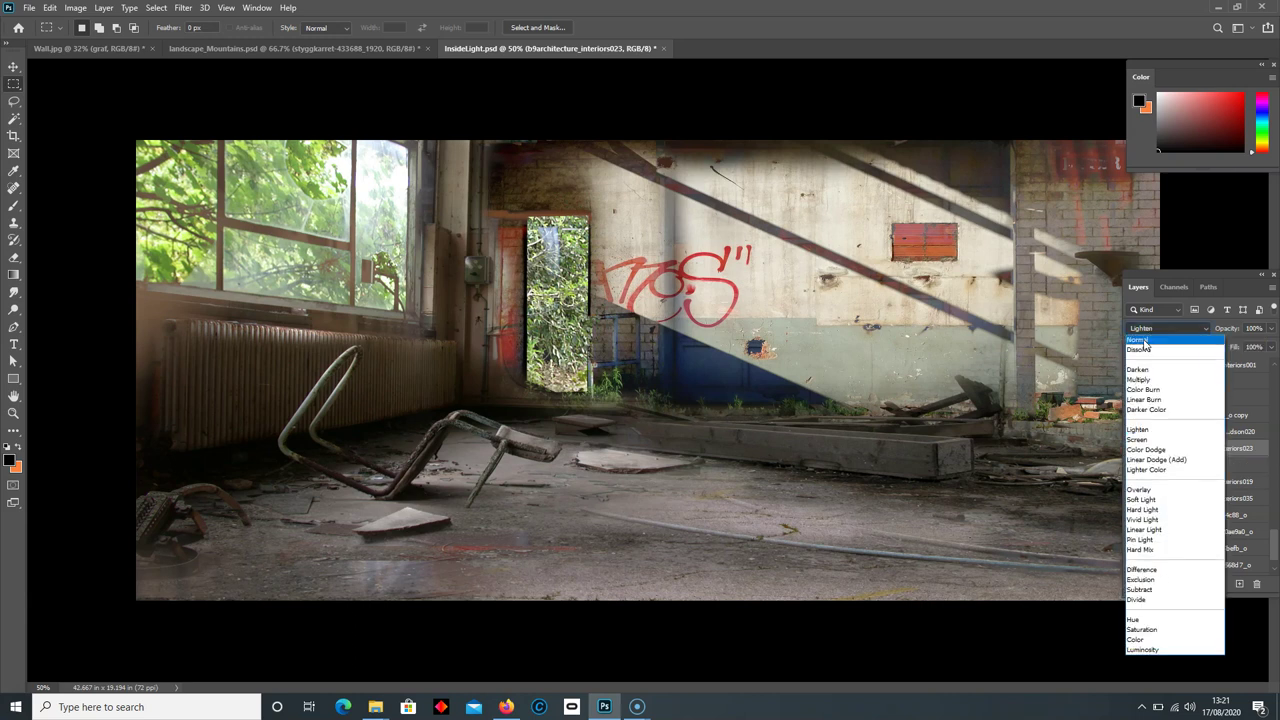
click(1145, 333)
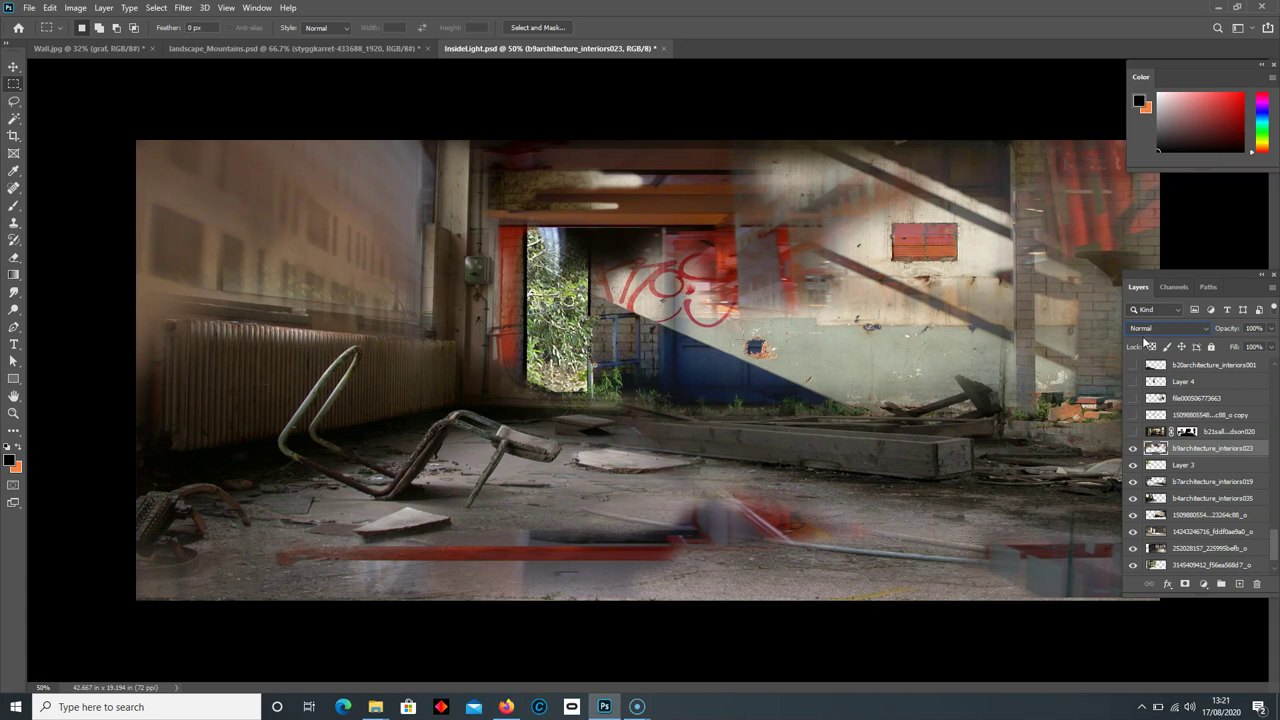
click(1150, 329)
click(1152, 431)
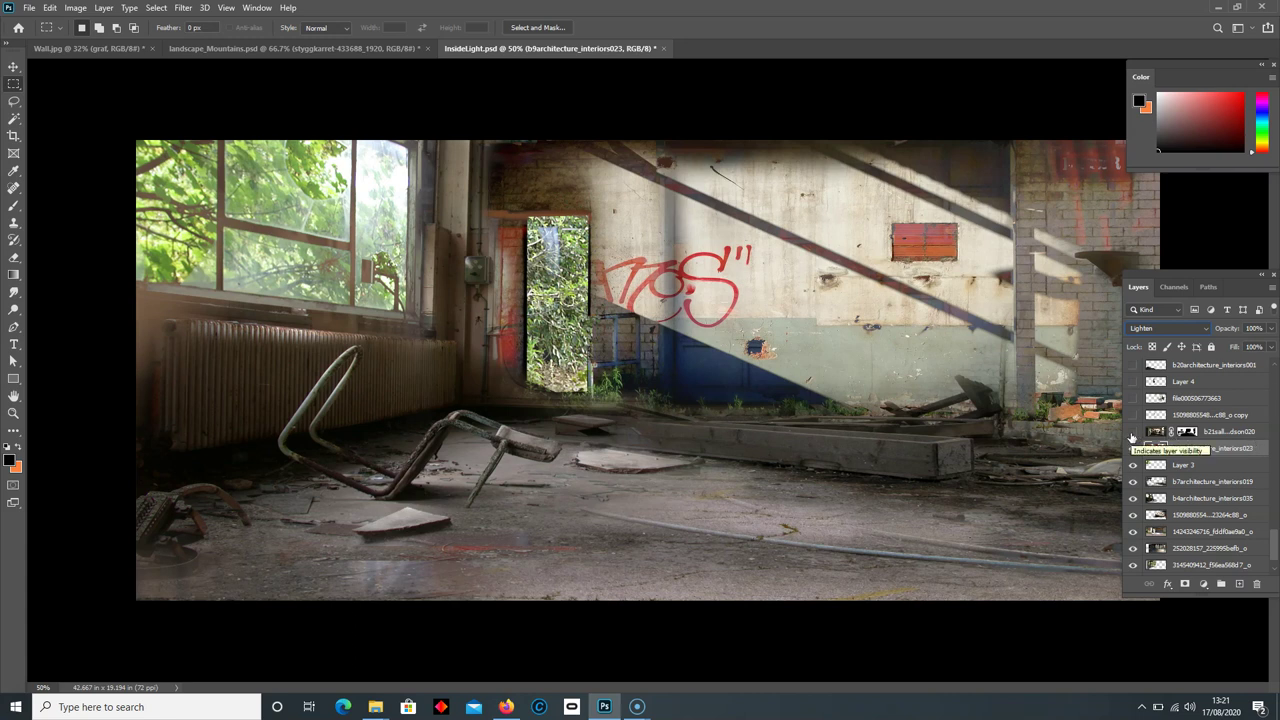
Step: Show the masked photo layer directly above b9architecture_interiors023, toggling it to compare the scene before and after
click(1133, 441)
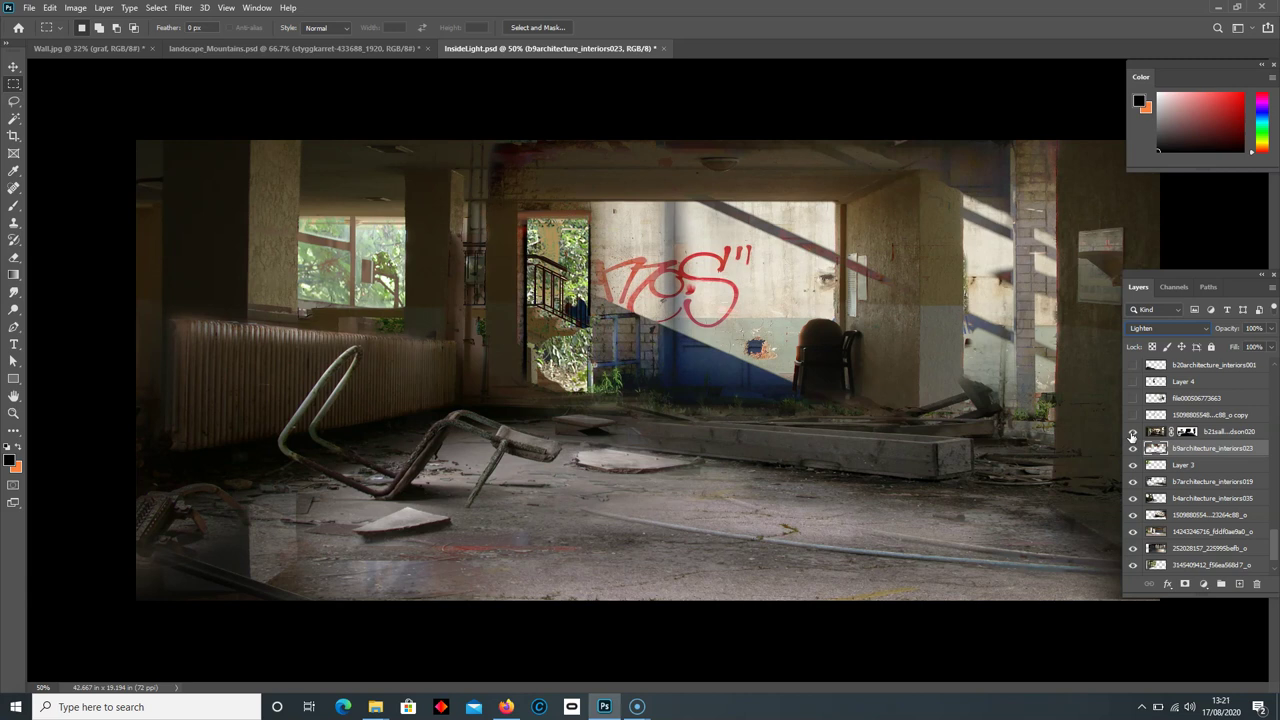
click(1133, 431)
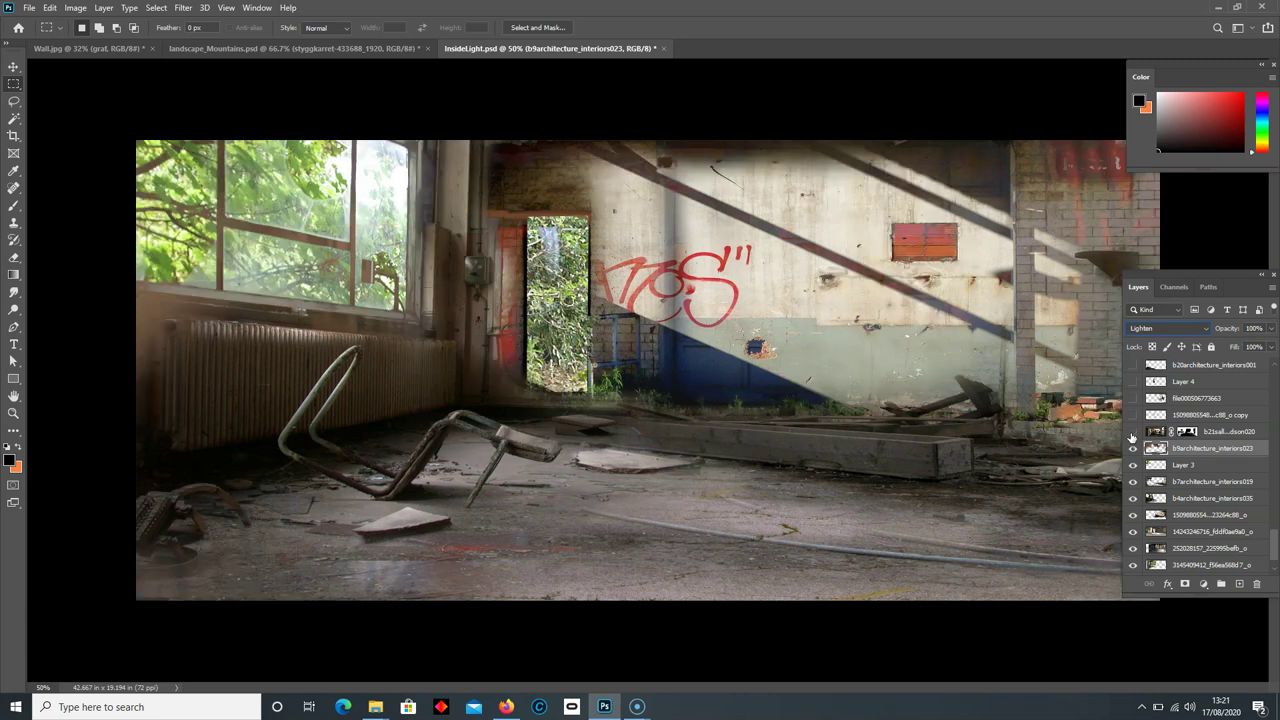
click(1133, 431)
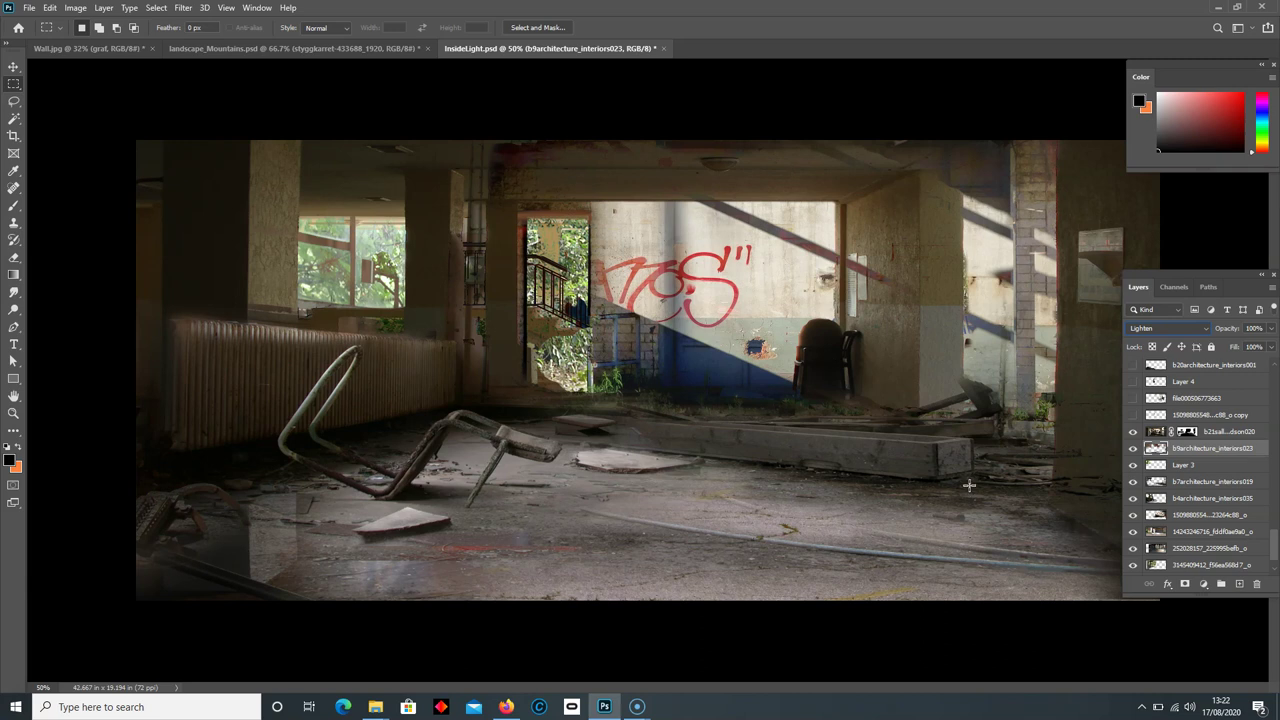
scroll(1236, 494, up, 1)
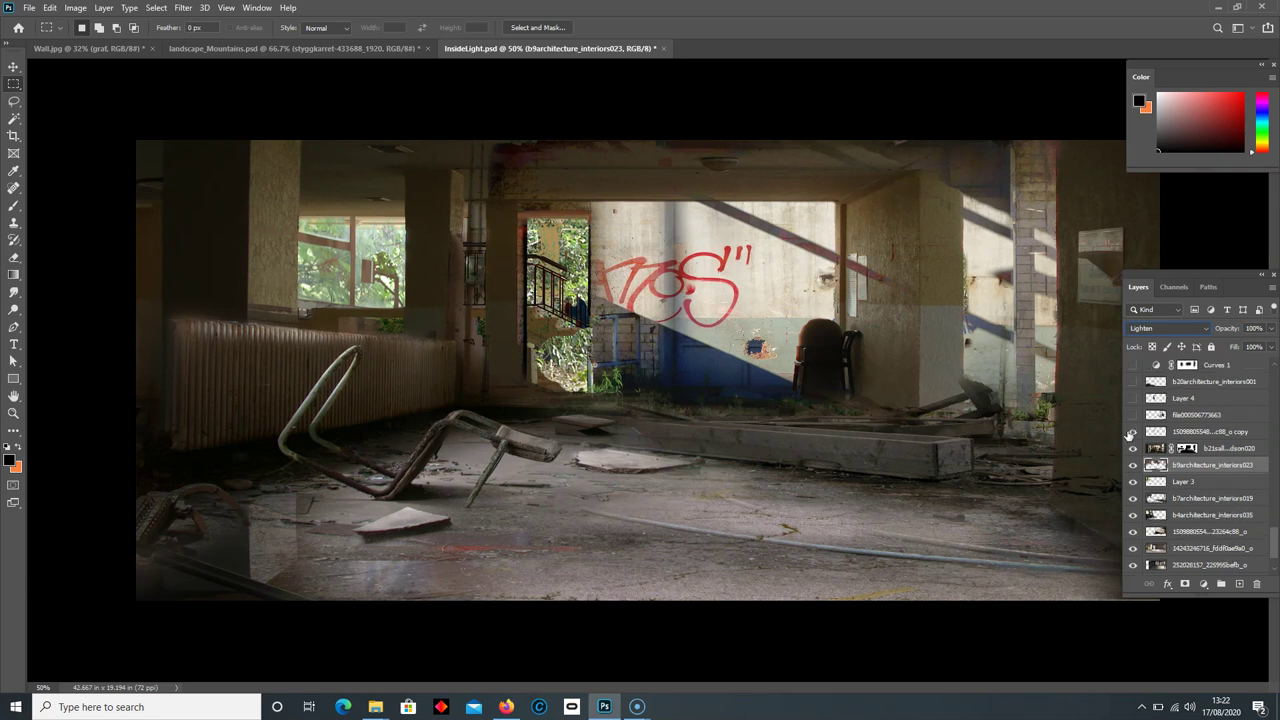
click(1133, 431)
click(1133, 415)
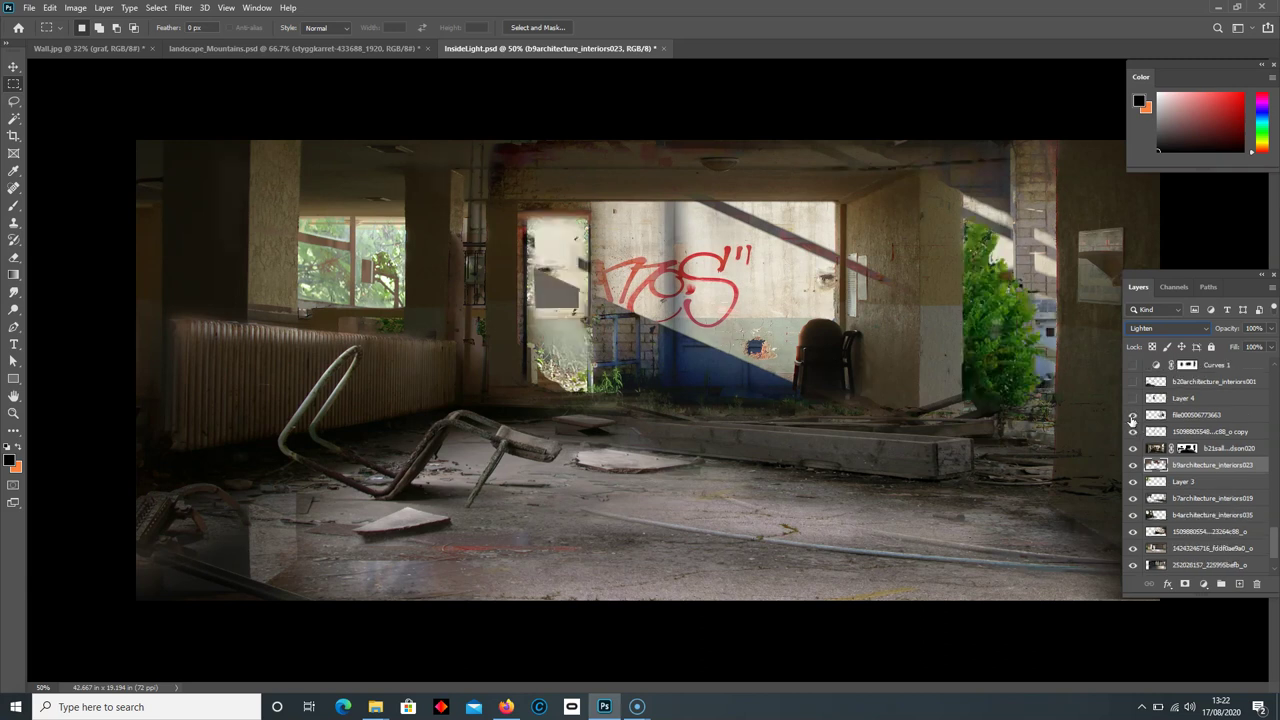
click(1133, 417)
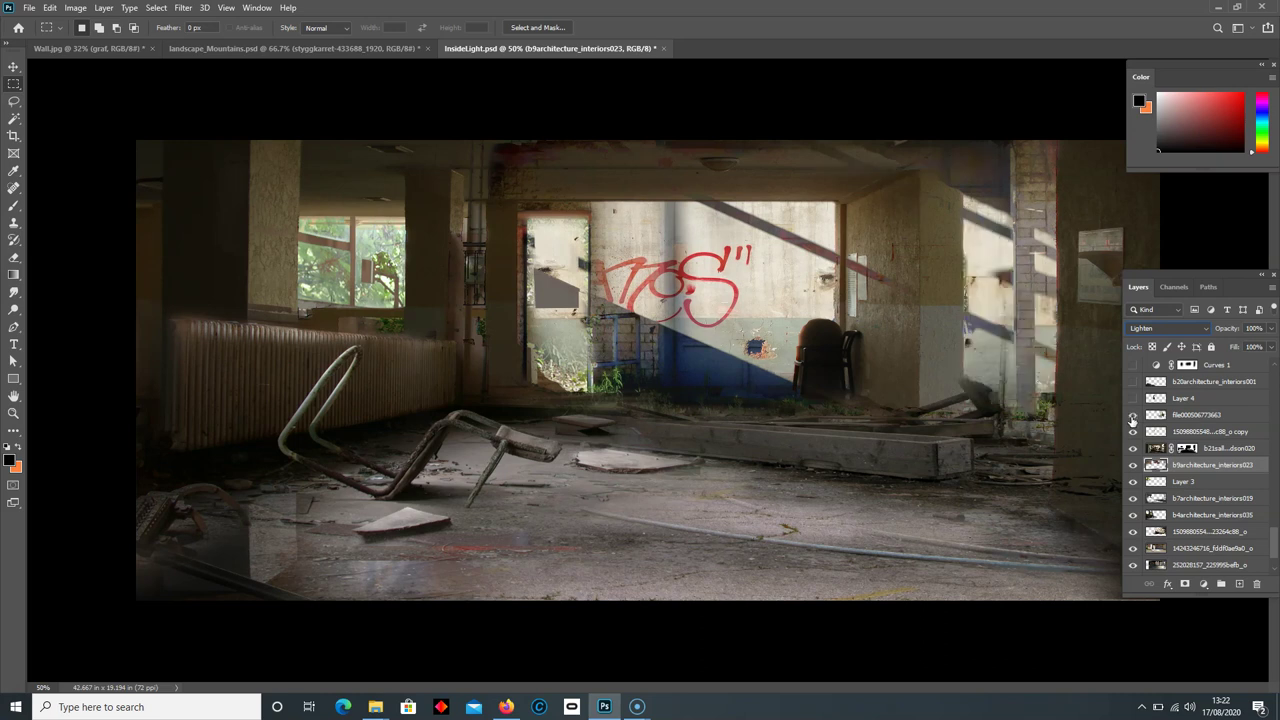
click(1133, 416)
Step: Select Layer 4 and toggle its visibility to compare, leaving it shown
scroll(1206, 466, up, 1)
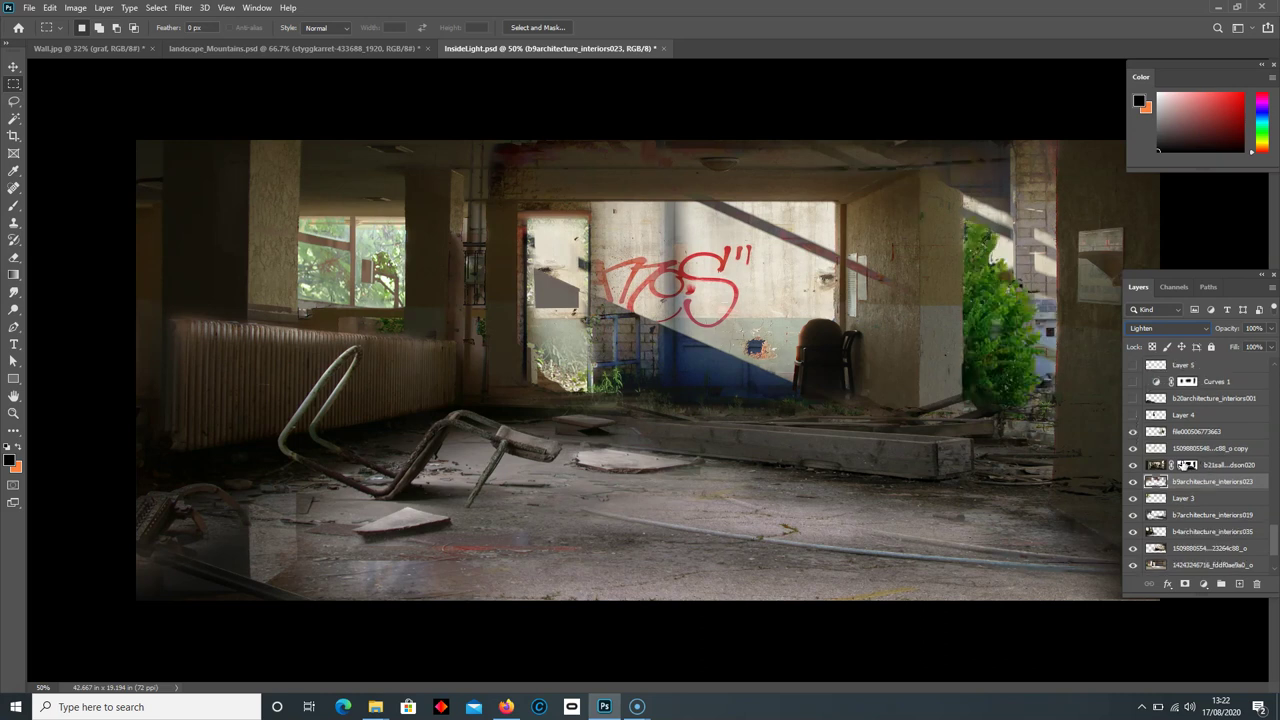
click(1167, 418)
click(1133, 415)
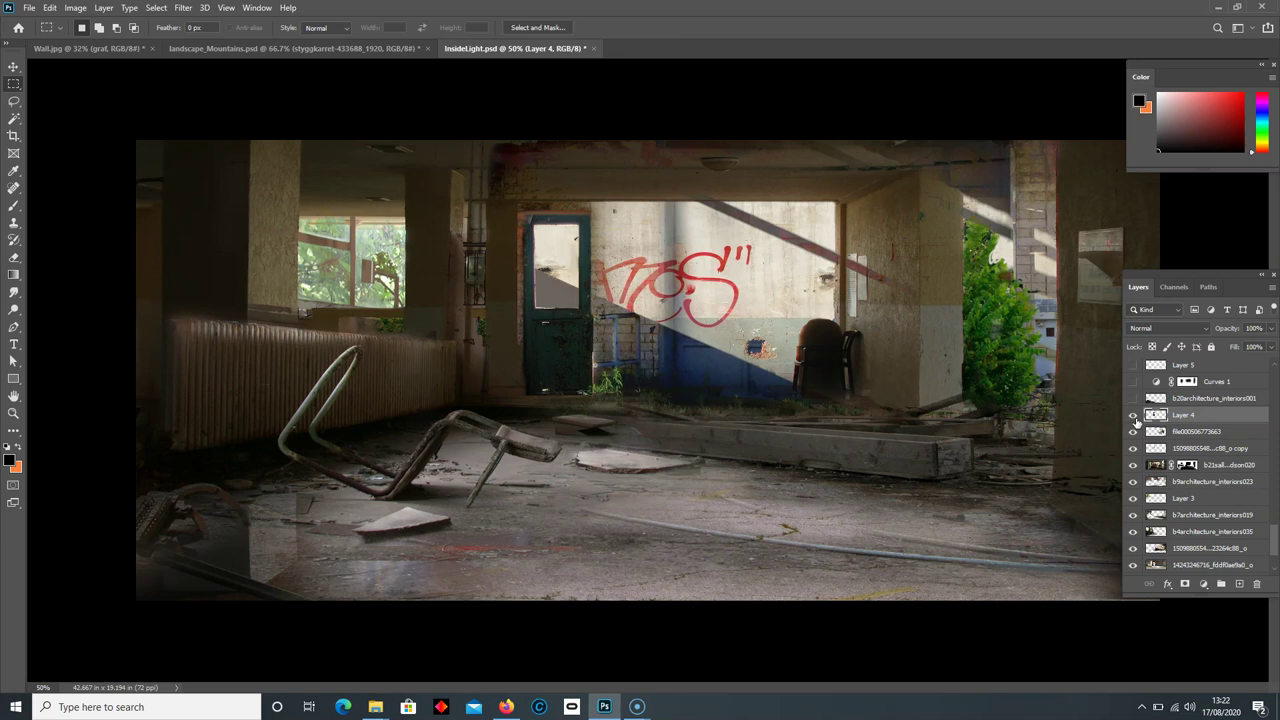
click(1133, 415)
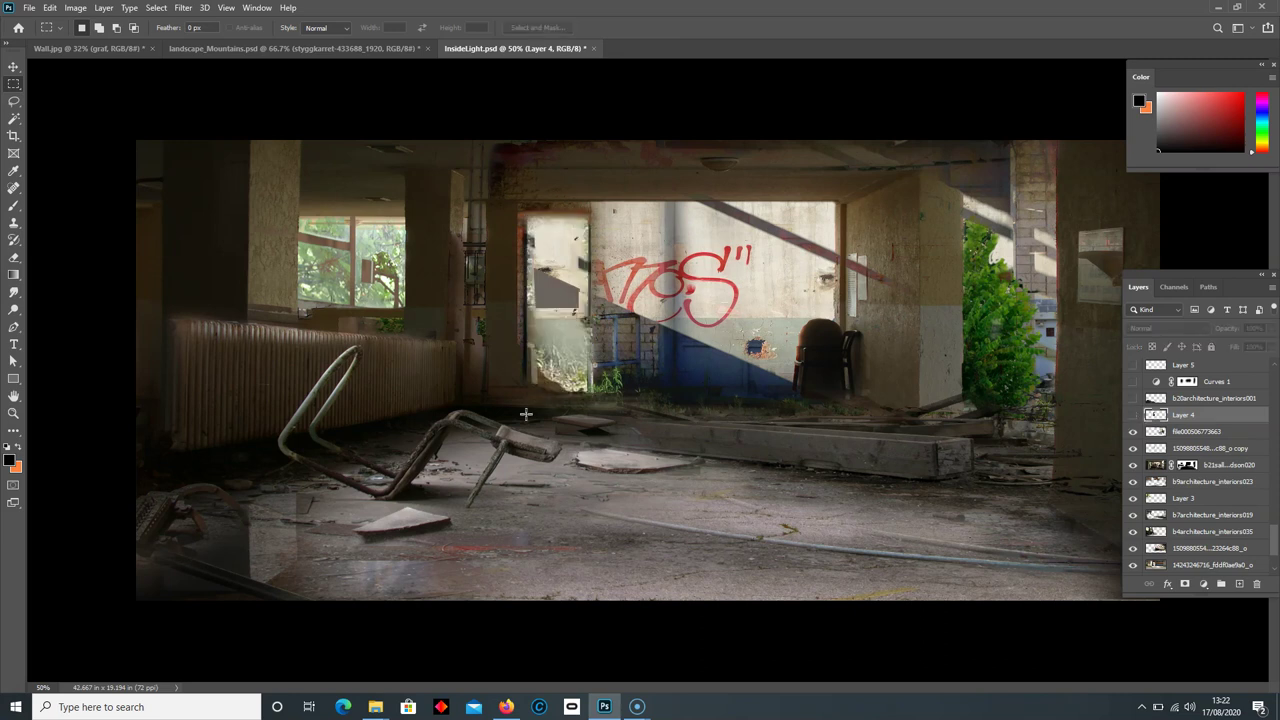
click(1133, 415)
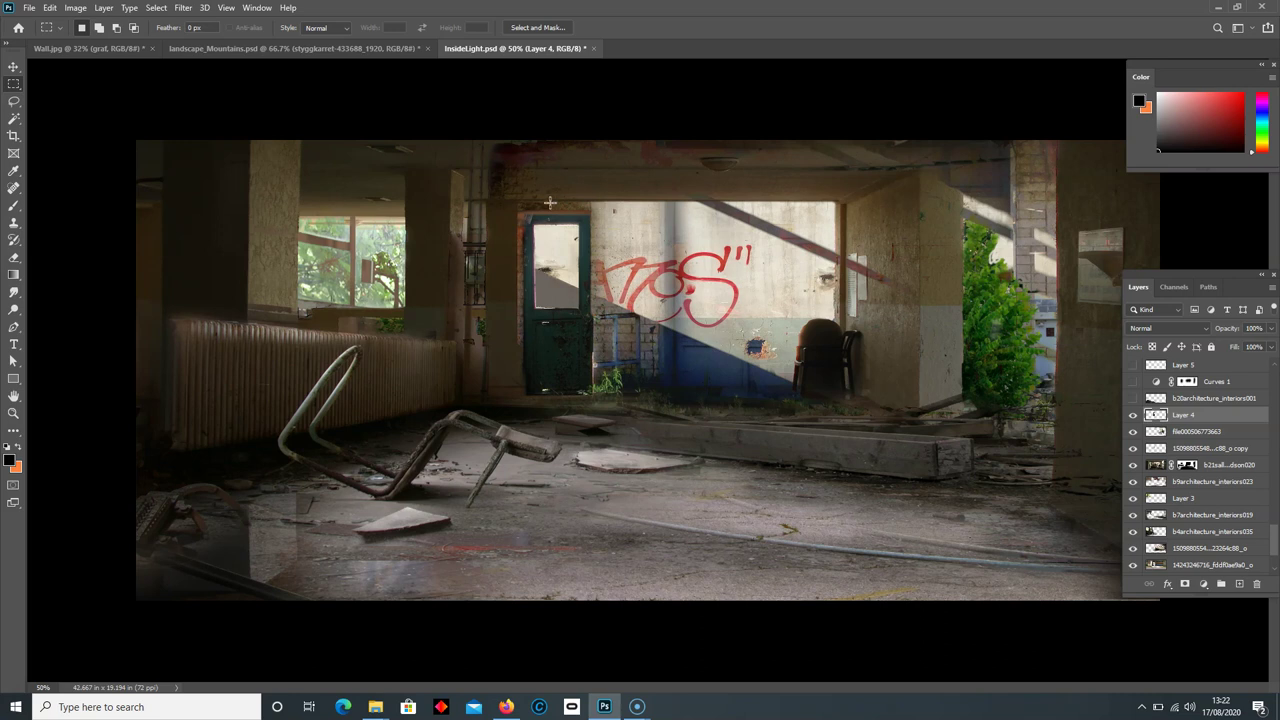
Step: Show the b20architecture_interiors001 layer after comparing the scene without it, and turn on the Curves 1 adjustment above it
scroll(1138, 405, up, 1)
click(1133, 418)
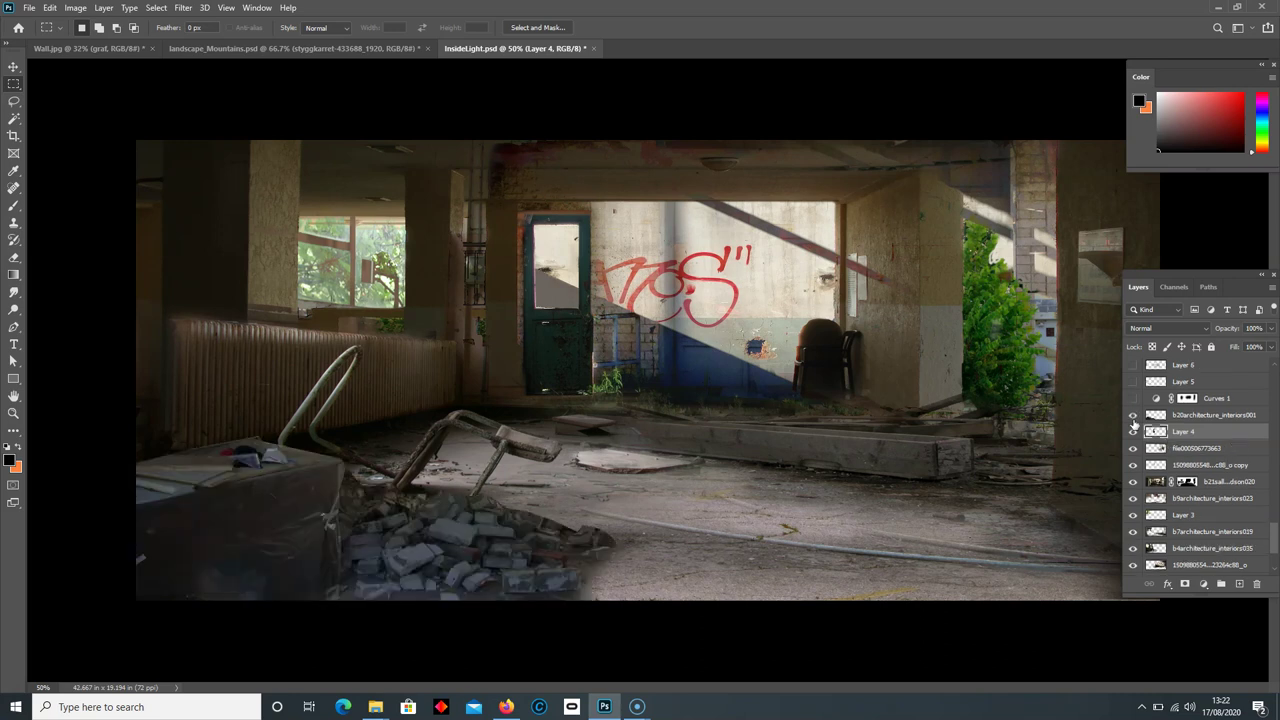
click(1133, 416)
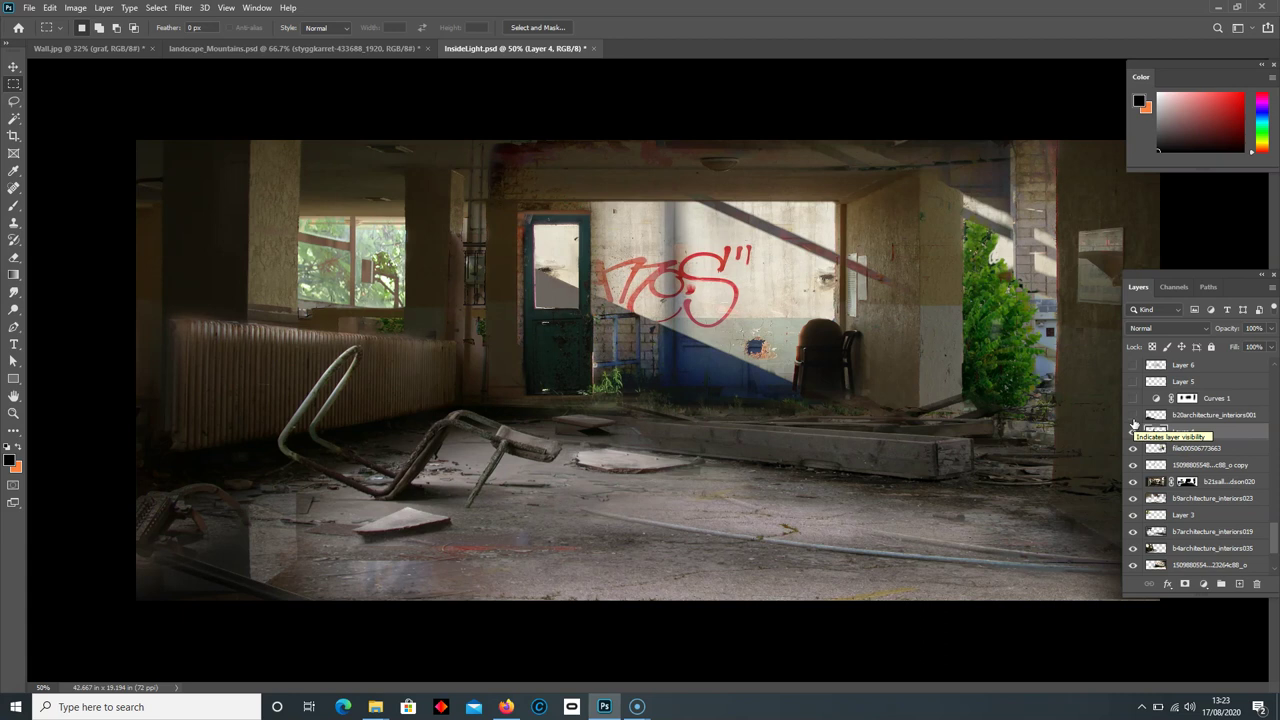
click(1133, 428)
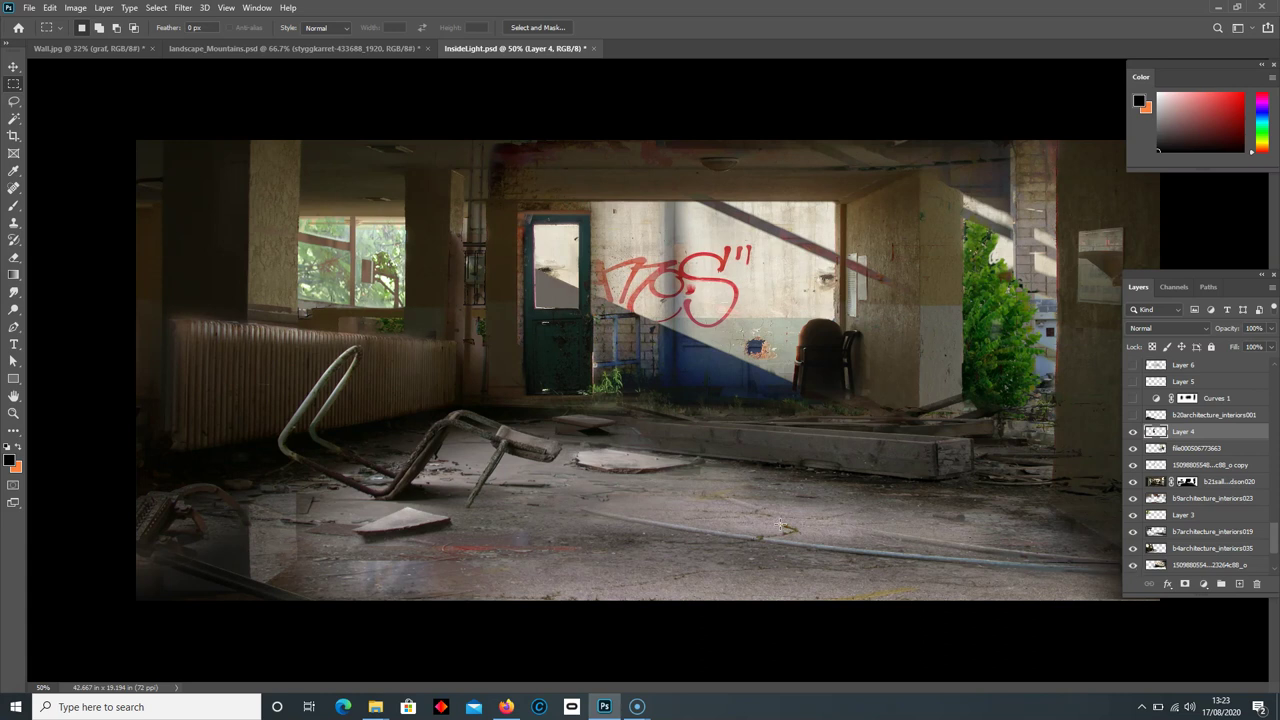
click(1174, 416)
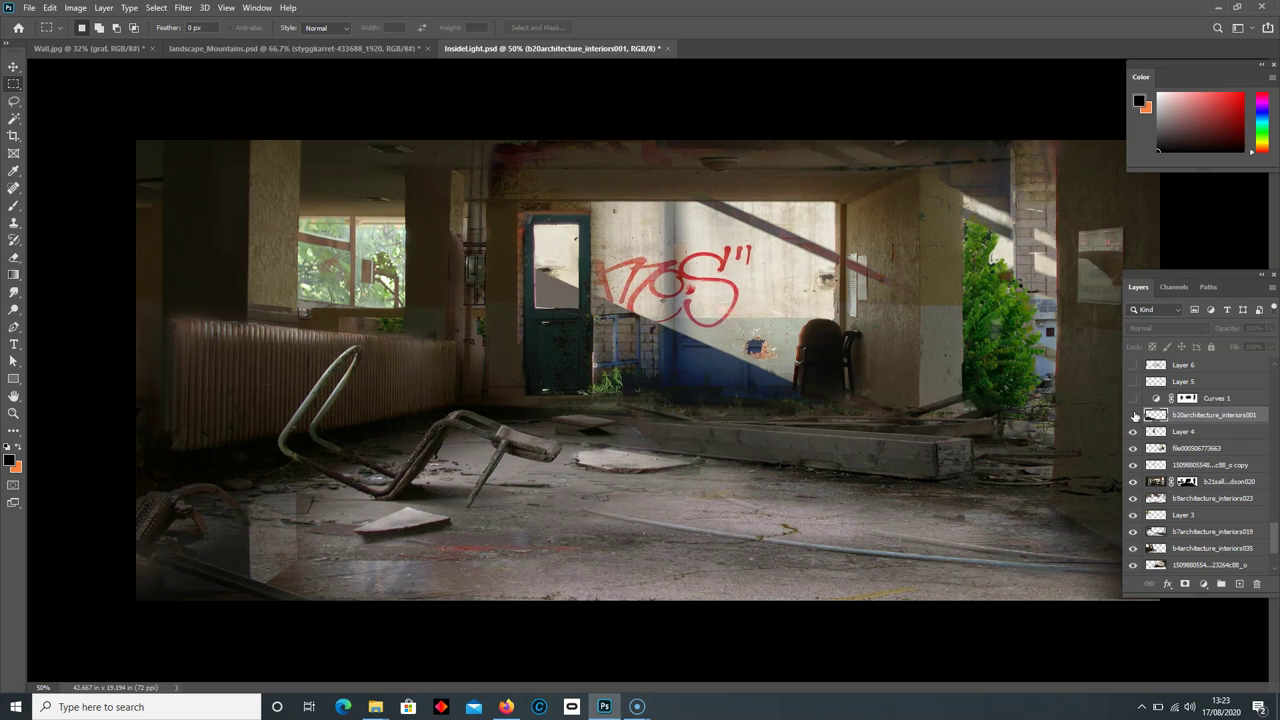
click(1133, 415)
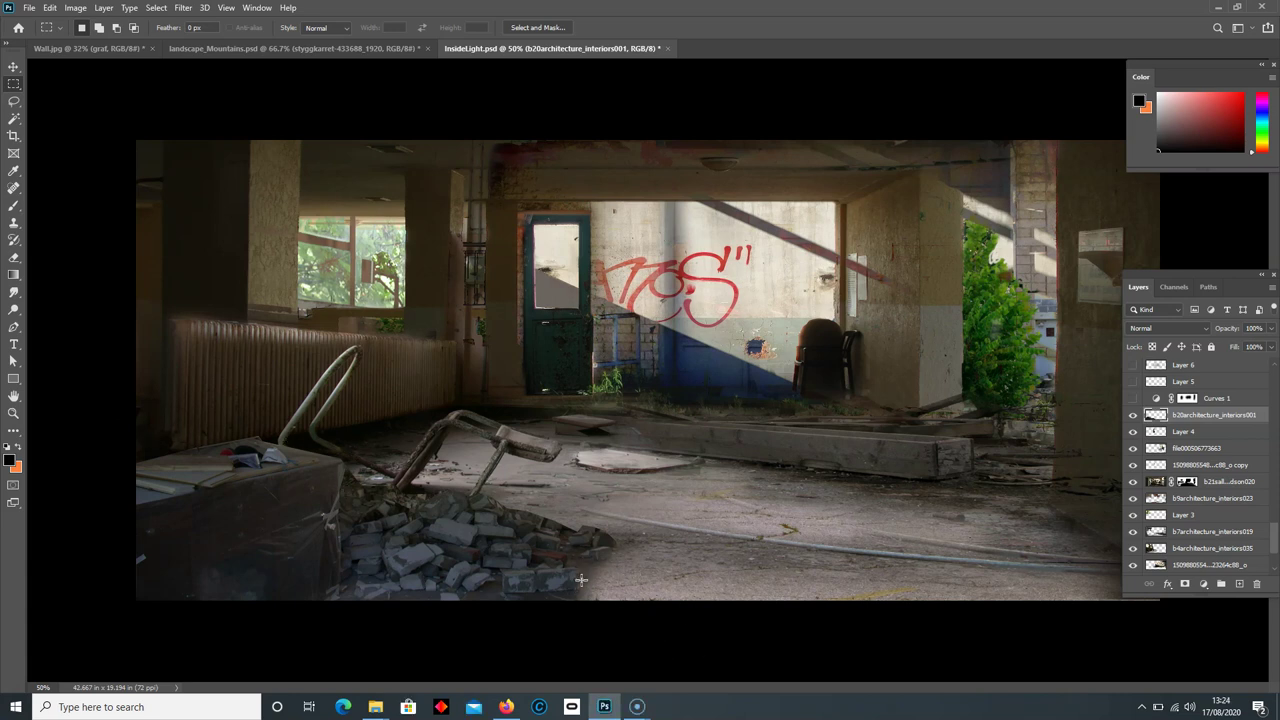
click(1133, 398)
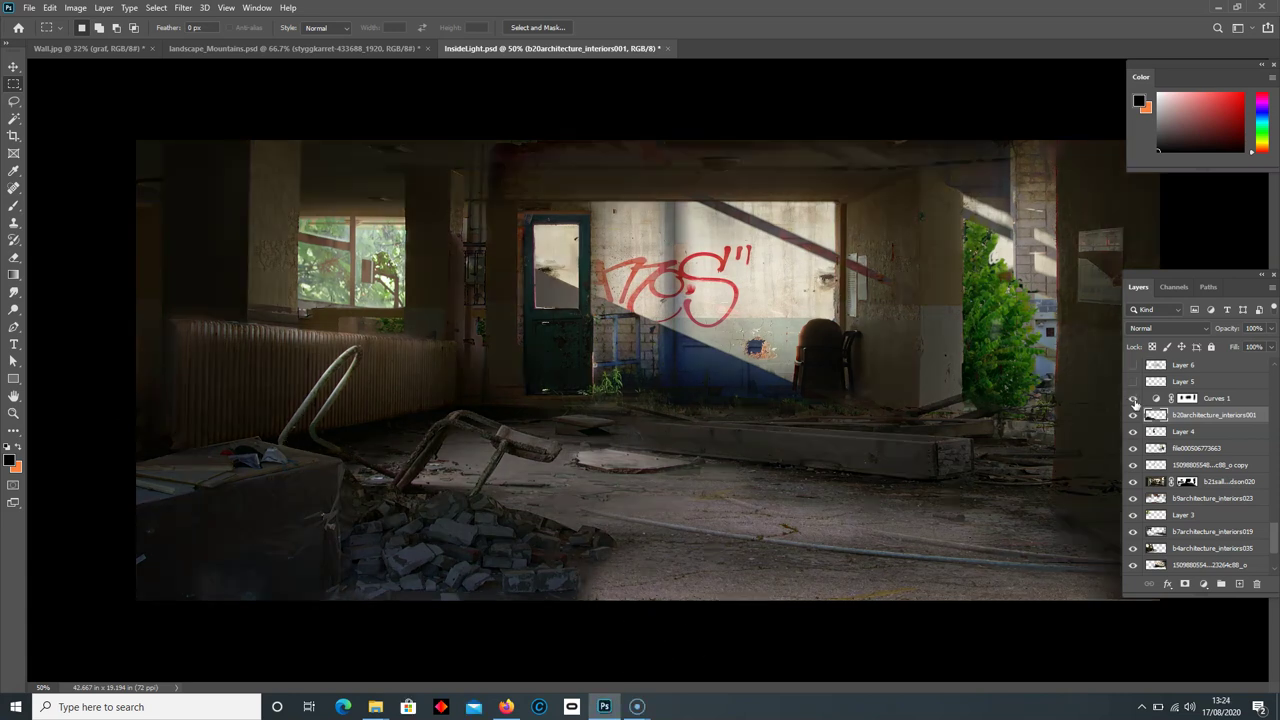
Step: Select the Curves 1 adjustment's mask and compare the scene with and without the adjustment, leaving it shown
click(1187, 398)
scroll(1195, 470, up, 3)
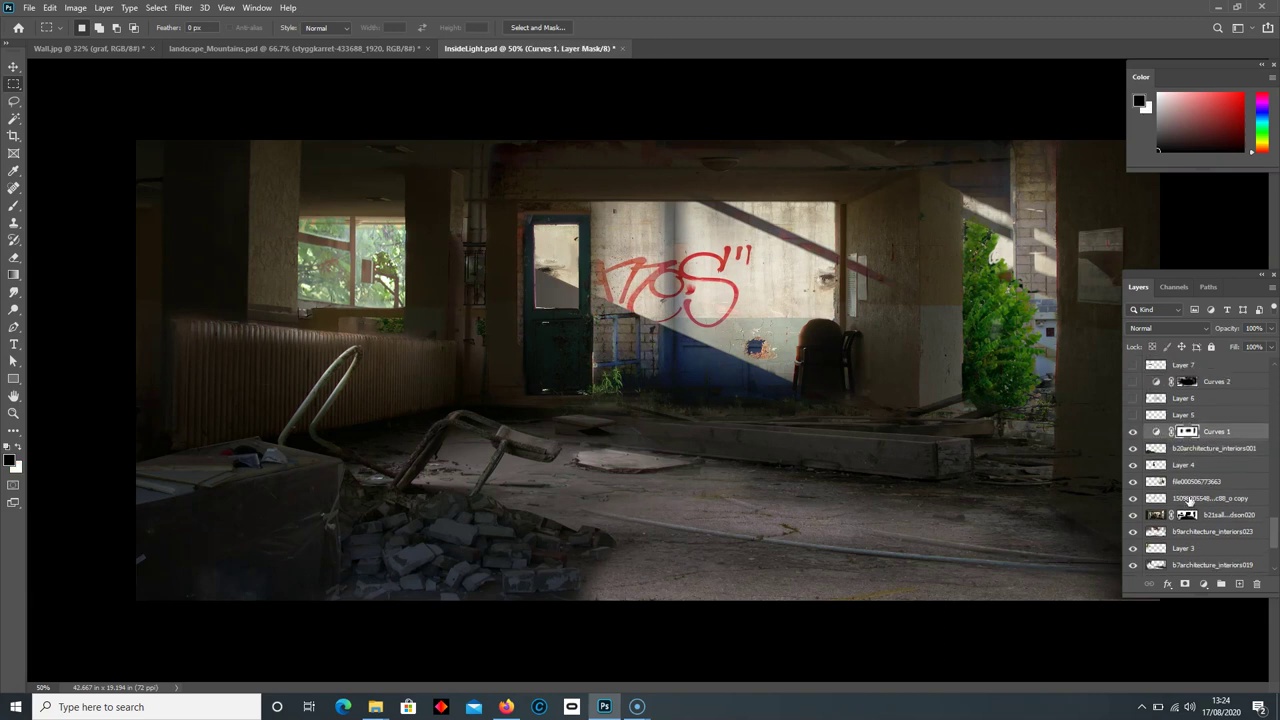
scroll(1200, 487, up, 1)
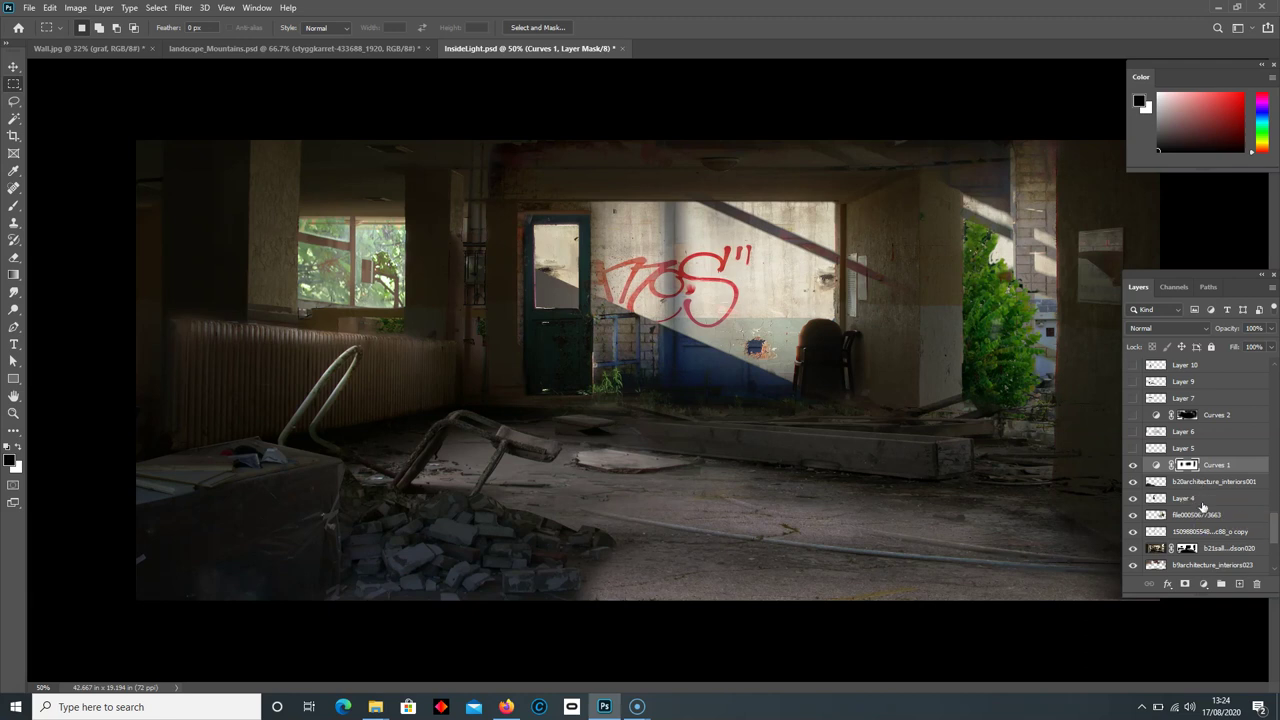
click(1134, 466)
click(1134, 466)
click(1134, 466)
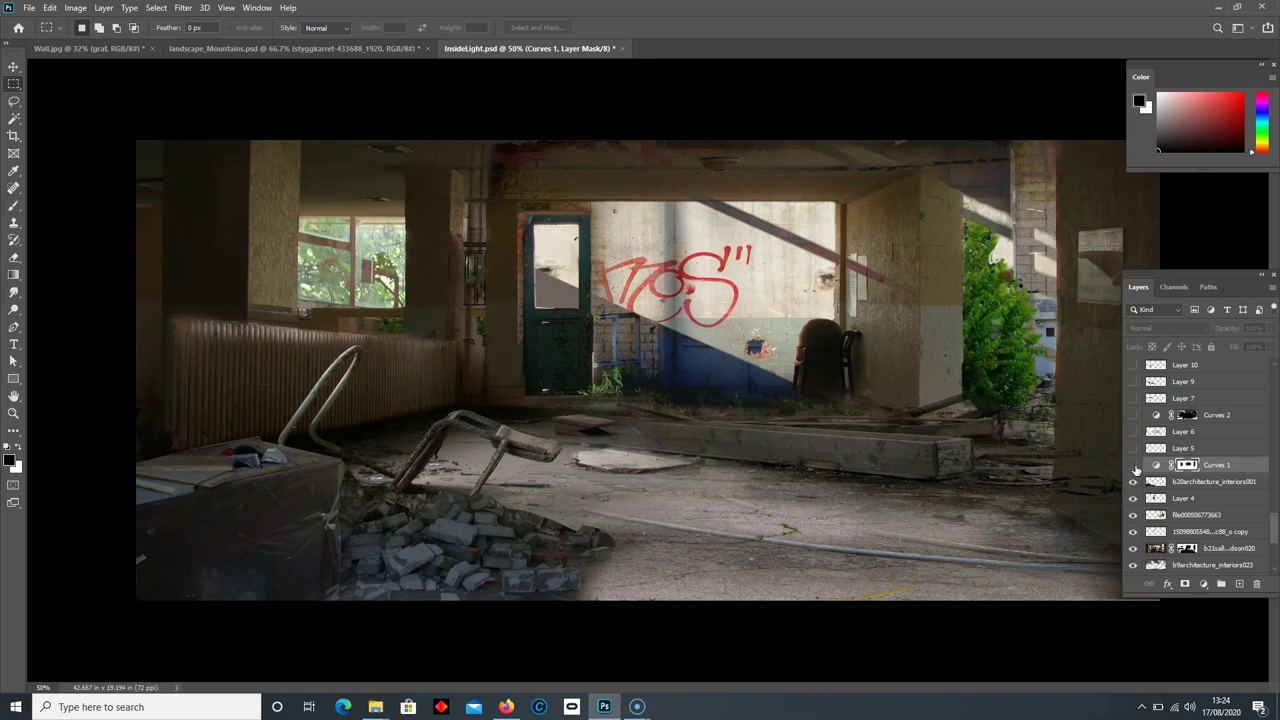
click(1134, 466)
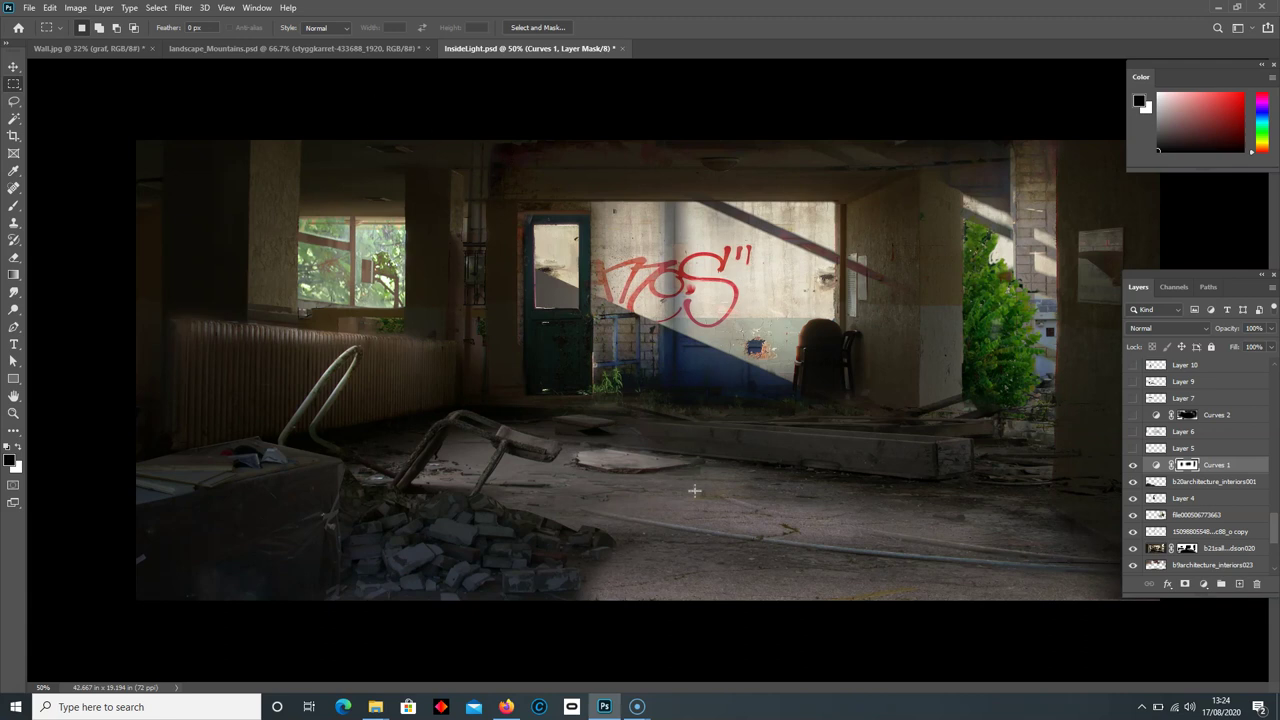
Step: Show Layer 5 together with Curves 1, then compare the scene with and without Layer 5
click(1133, 465)
drag(1133, 465, 1133, 449)
click(1134, 450)
click(1133, 449)
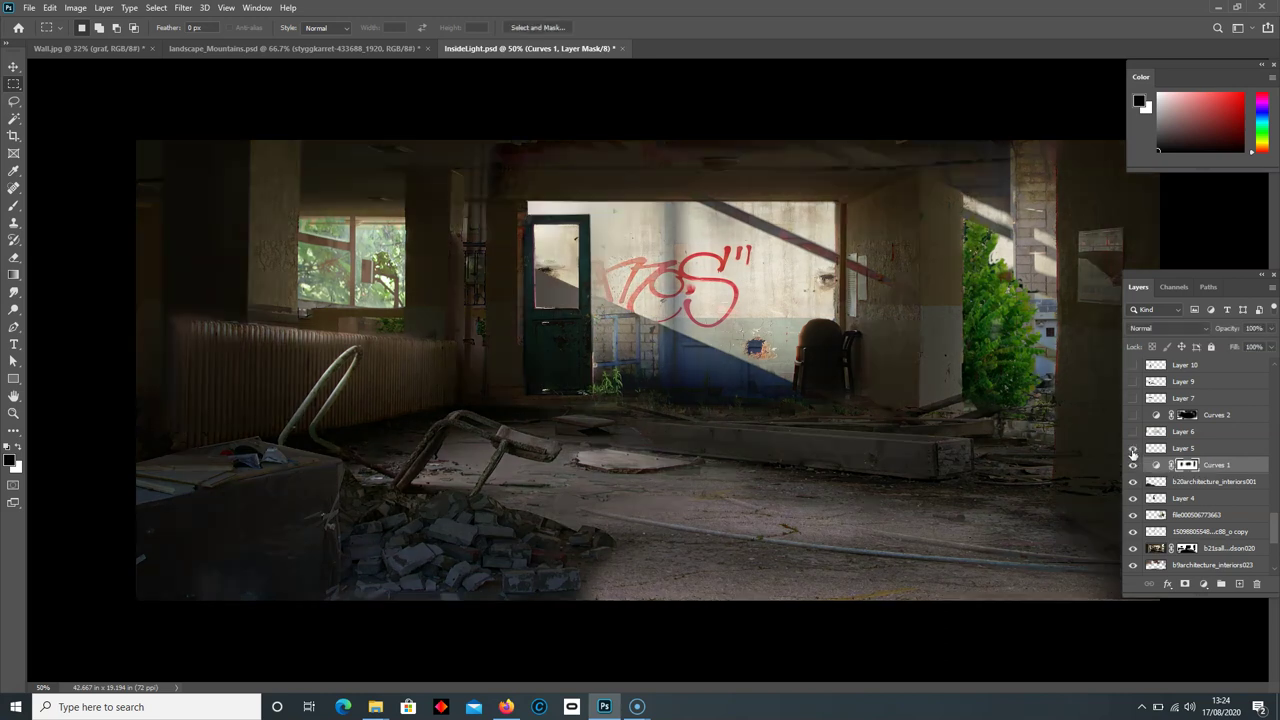
Step: Show Layer 6 and toggle its visibility to compare the scene, leaving it shown
click(1133, 432)
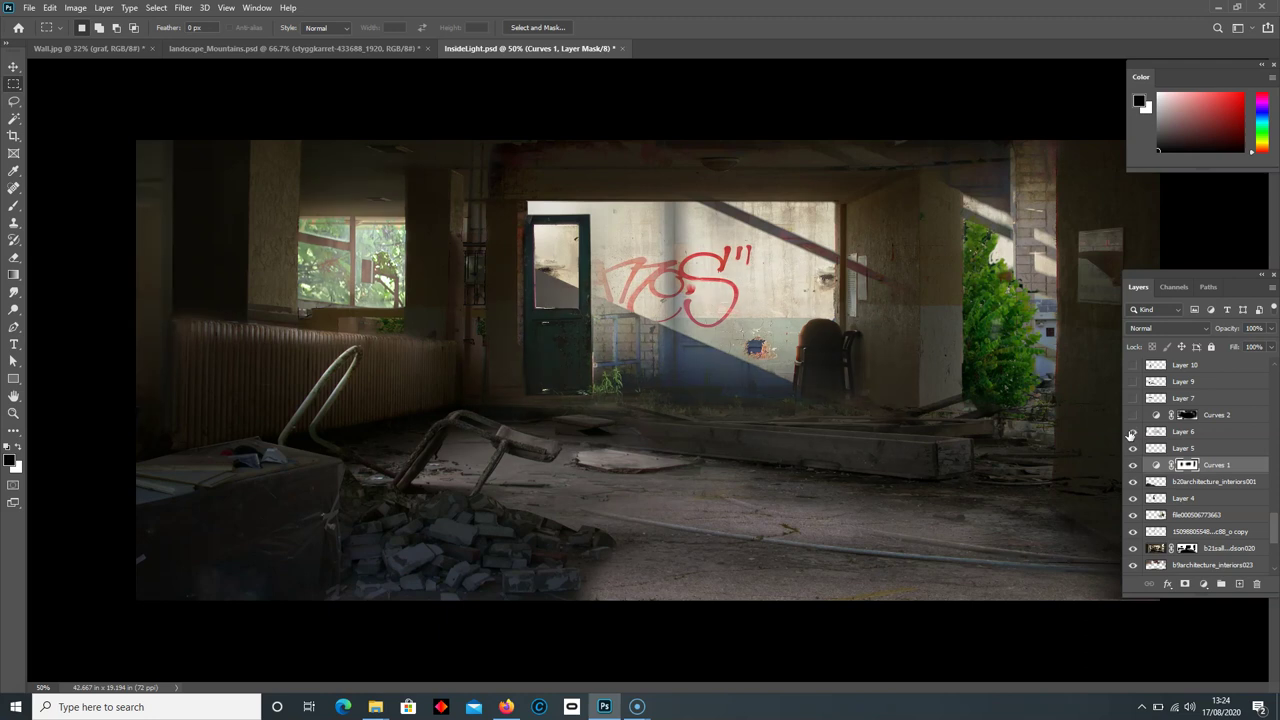
click(1133, 432)
click(1133, 432)
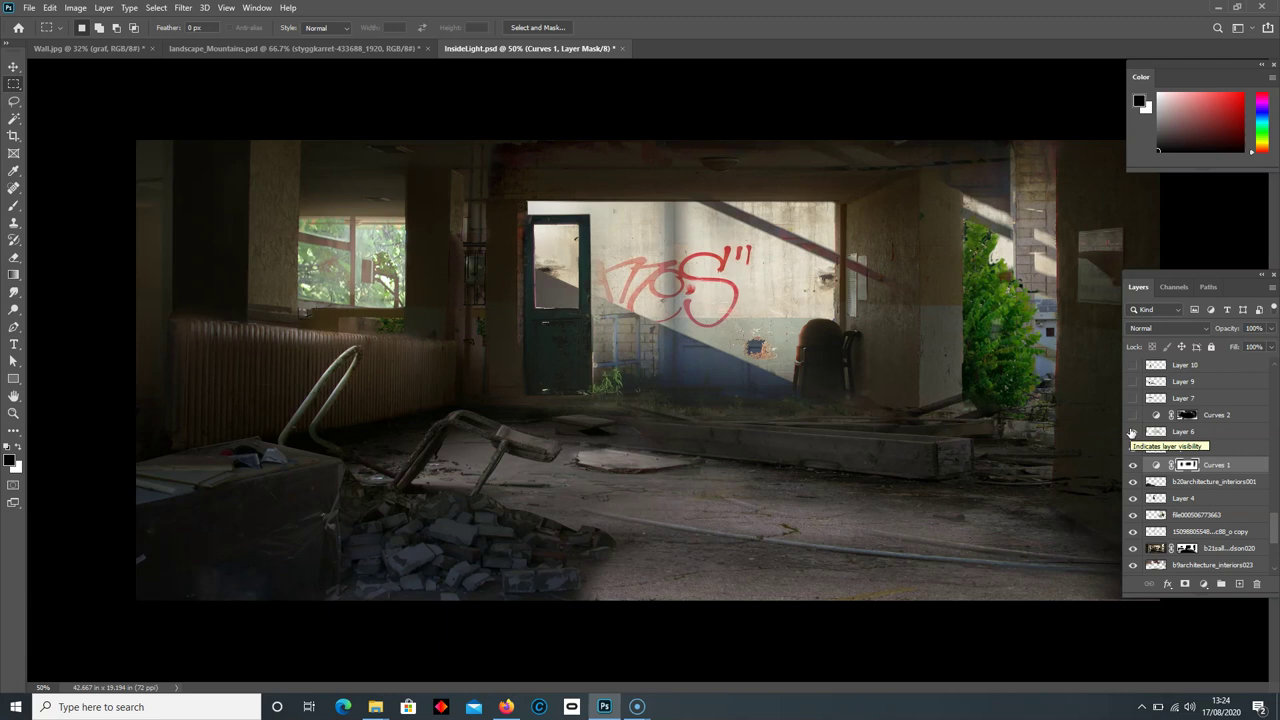
Step: Turn on the Curves 2 adjustment and Layer 7, comparing the scene with and without Layer 7
click(1133, 415)
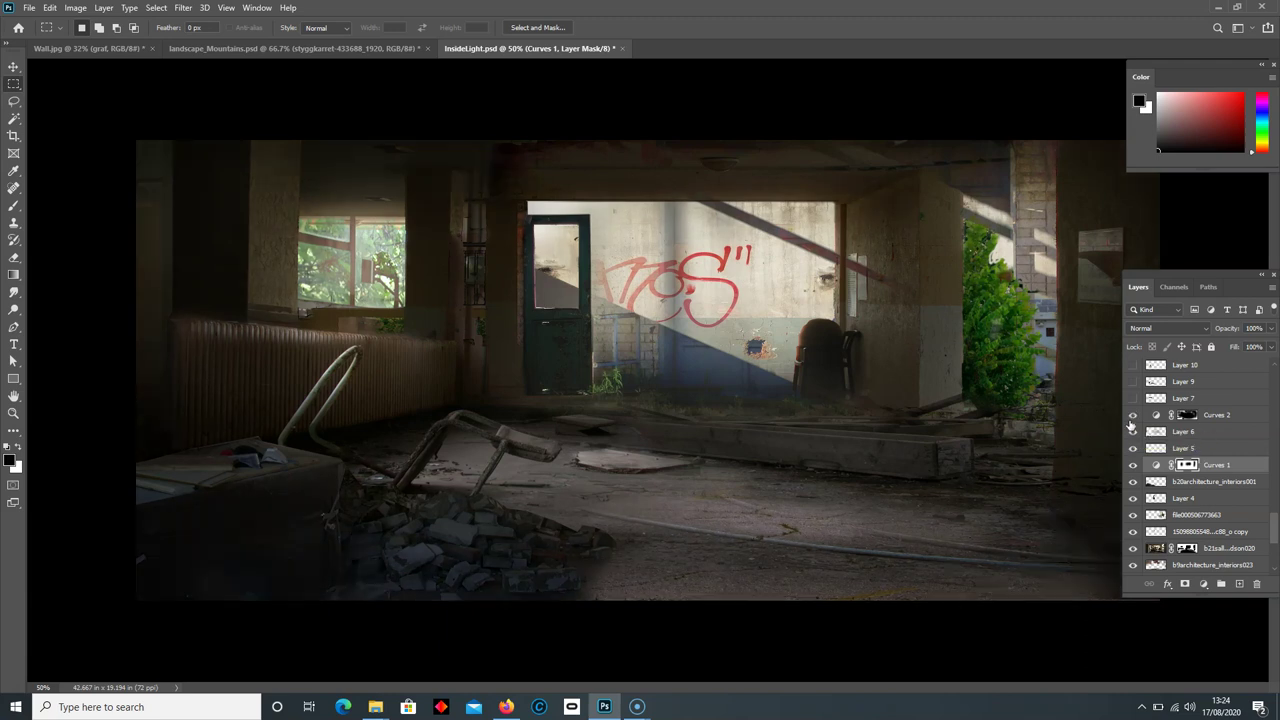
click(1133, 400)
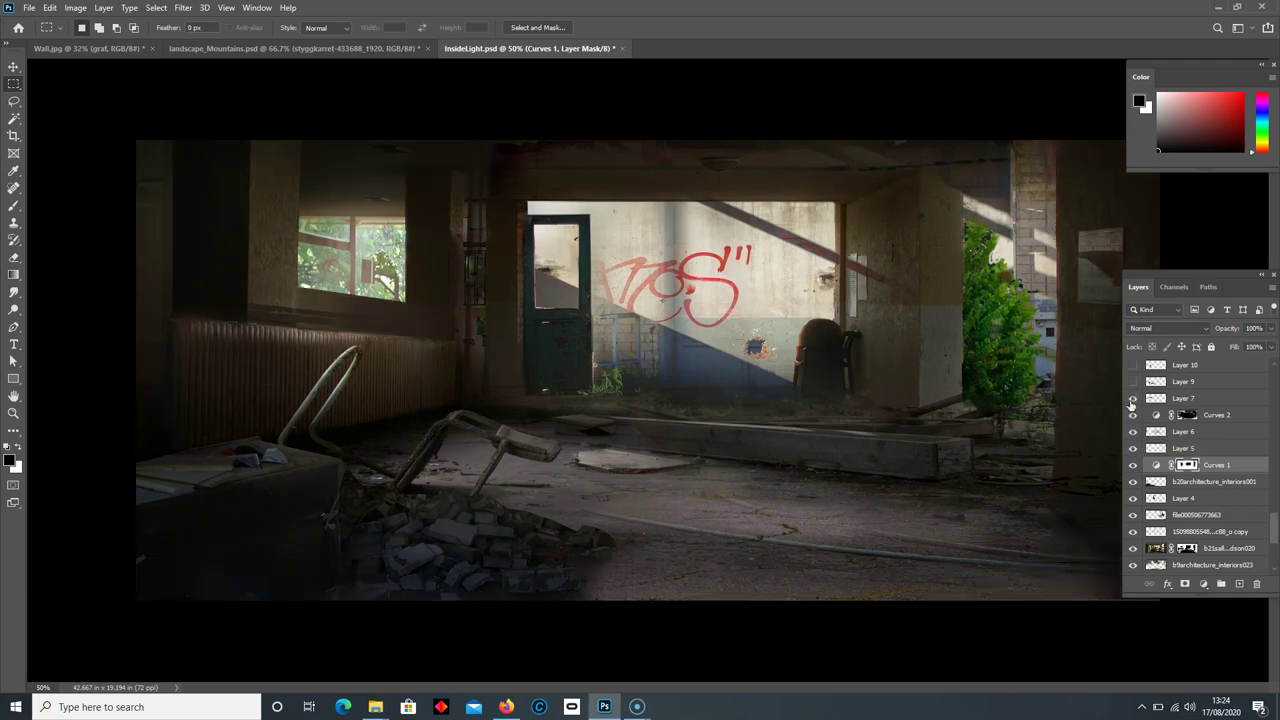
click(1132, 401)
click(1133, 400)
Step: Show Layer 9 after comparing the foreground floor with and without it
scroll(1133, 412, up, 1)
click(1132, 415)
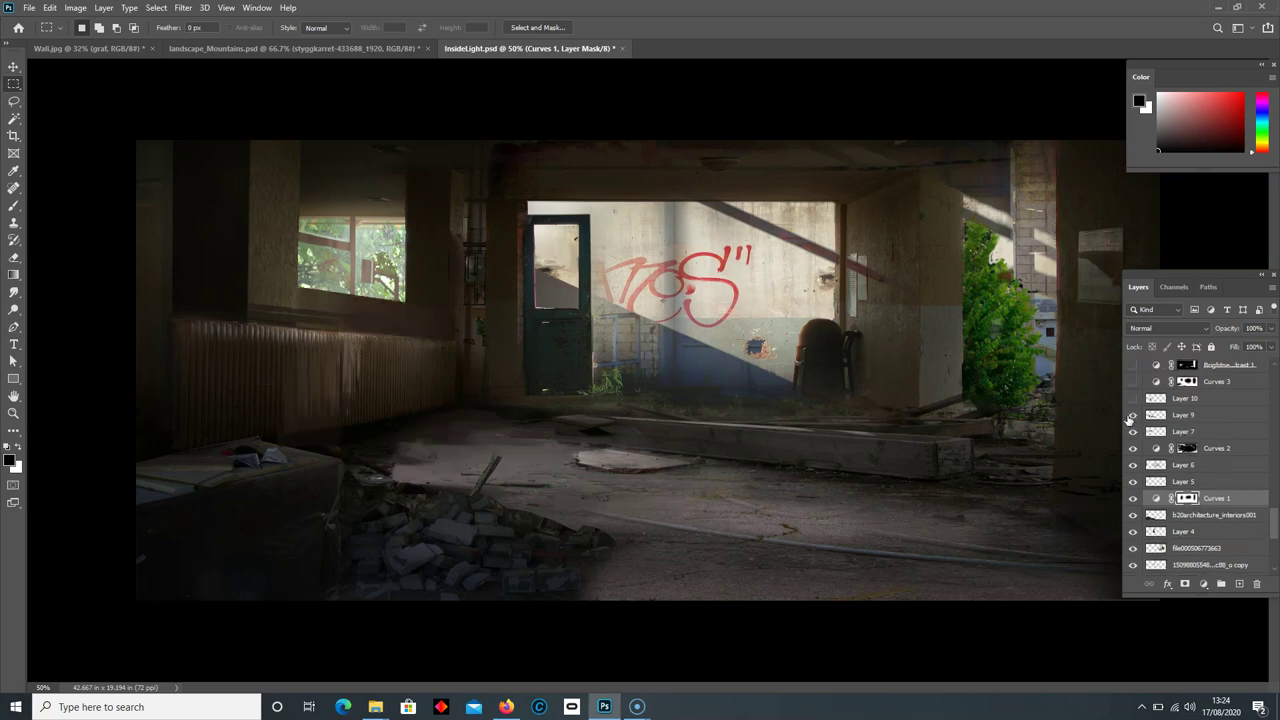
click(1132, 415)
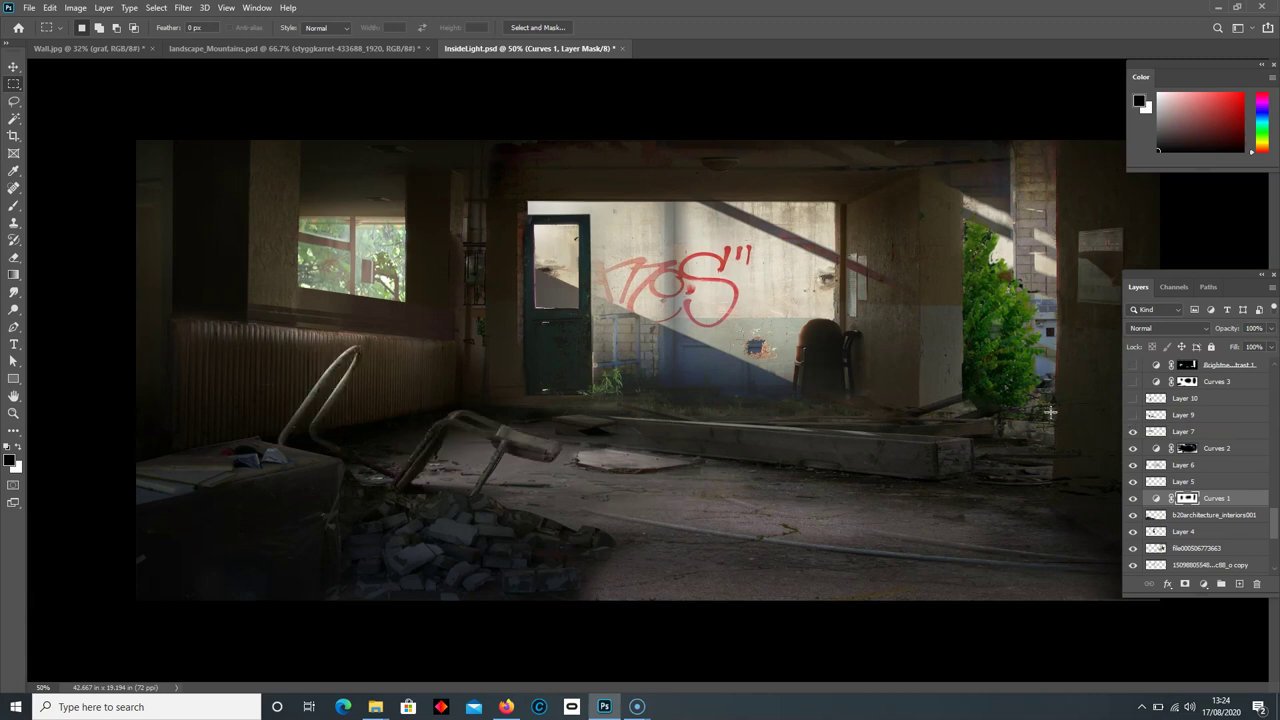
click(1133, 415)
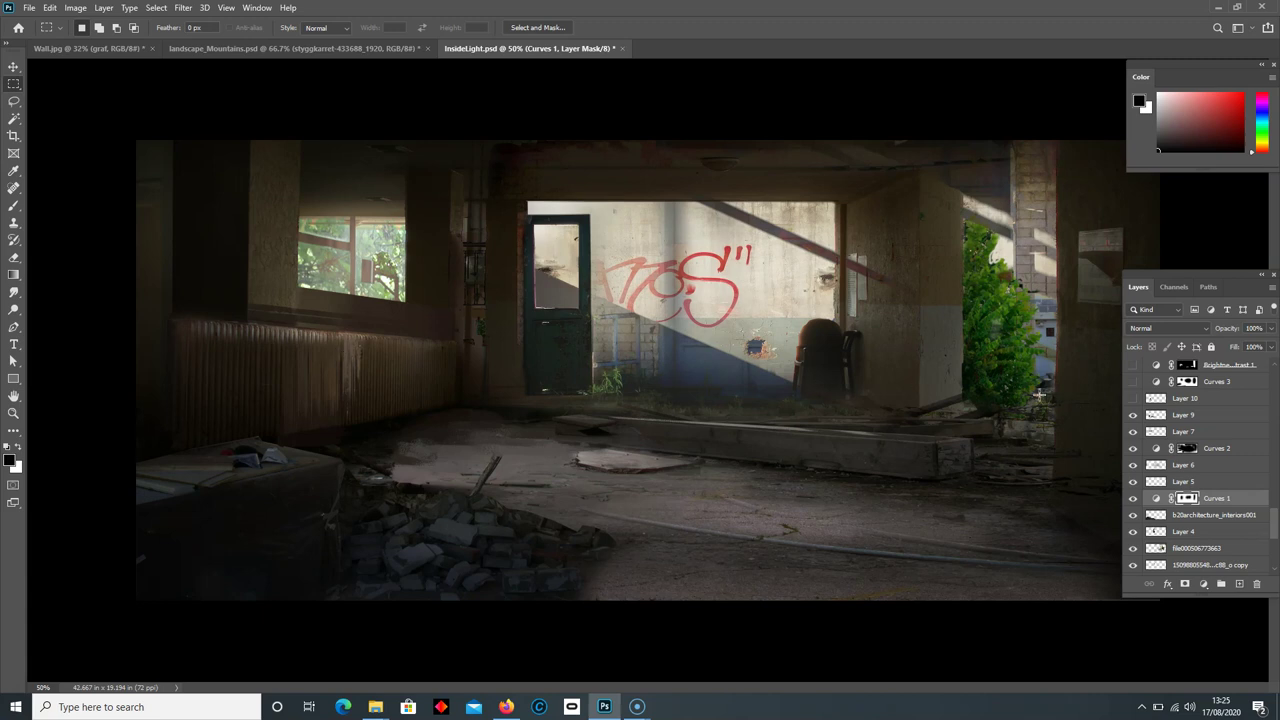
Step: Select Layer 10 and toggle its visibility to compare the scene, leaving it shown
click(1197, 399)
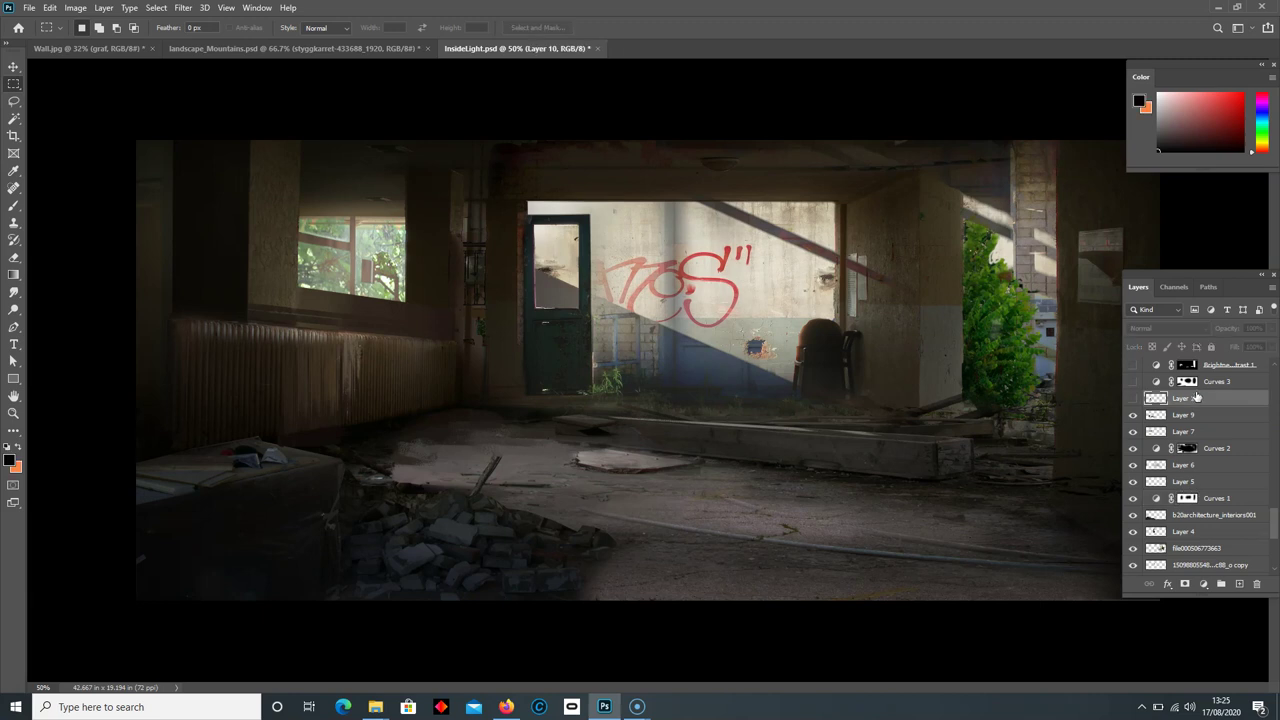
click(1132, 399)
click(1132, 400)
scroll(1200, 432, up, 1)
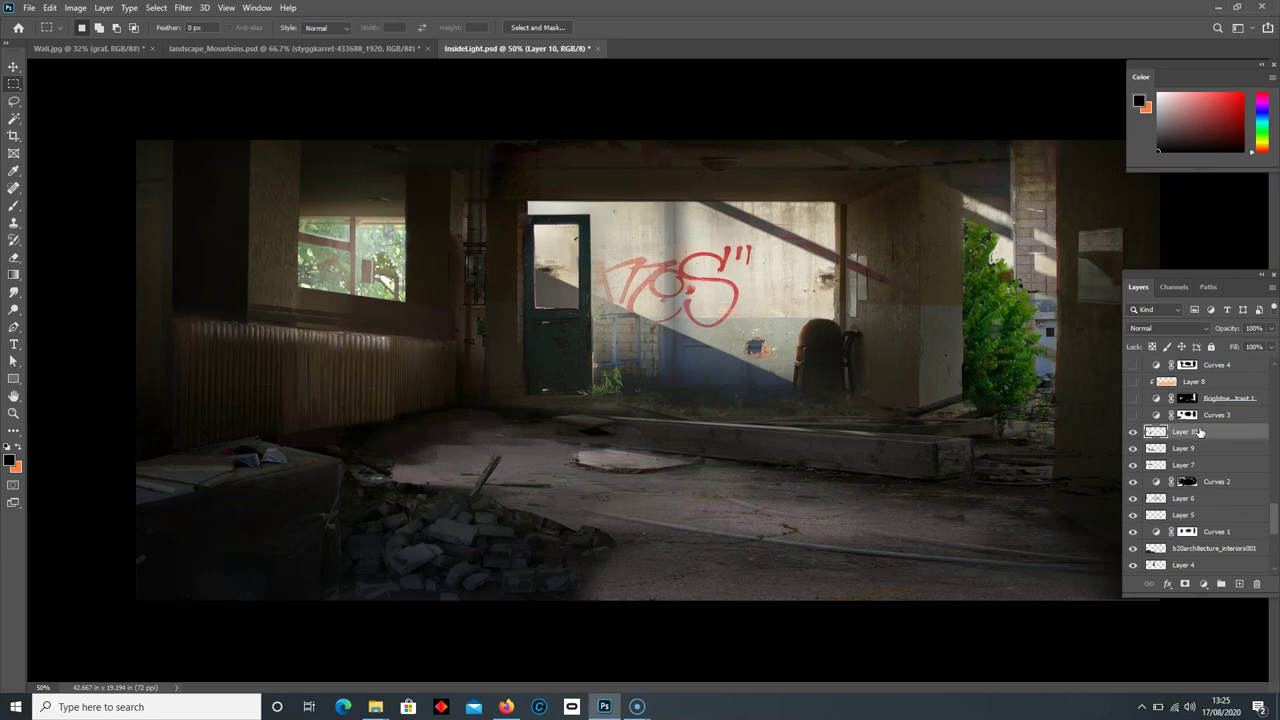
click(1132, 432)
click(1132, 432)
Step: Turn on Curves 3 and Brightness/Contrast 1, compare the scene with and without the latter, and select it
click(1132, 415)
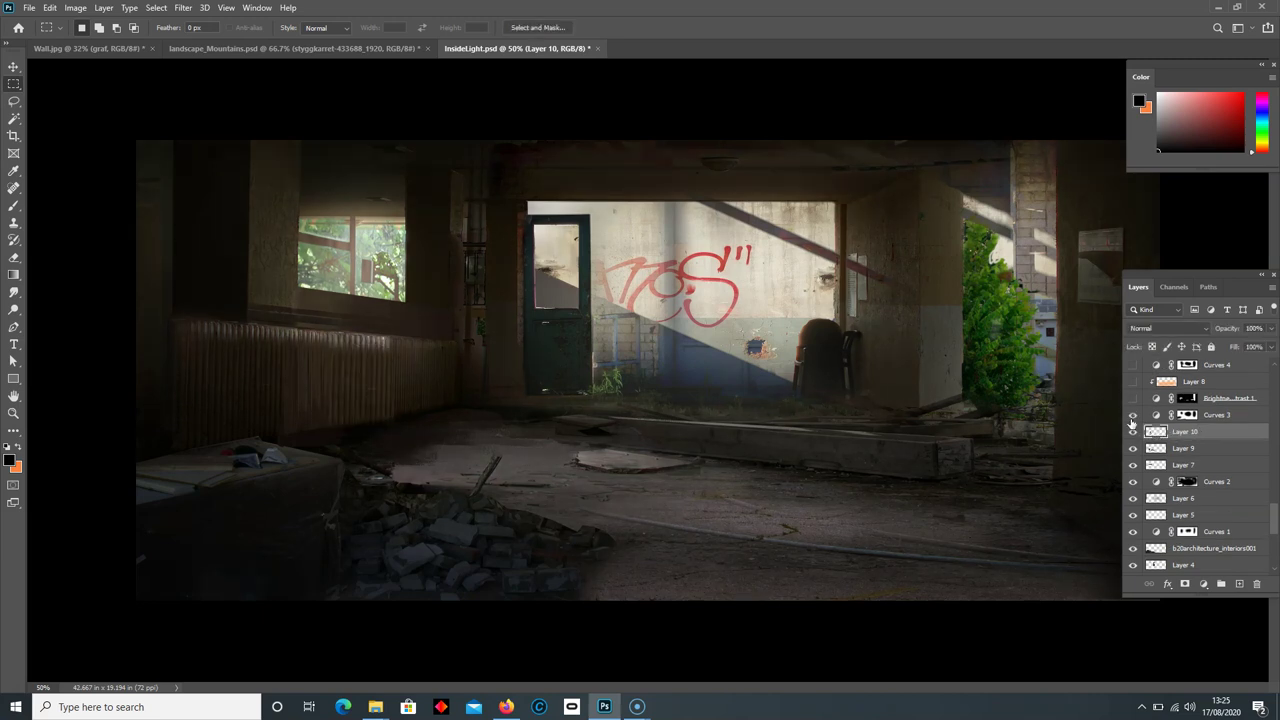
click(1243, 415)
click(1132, 399)
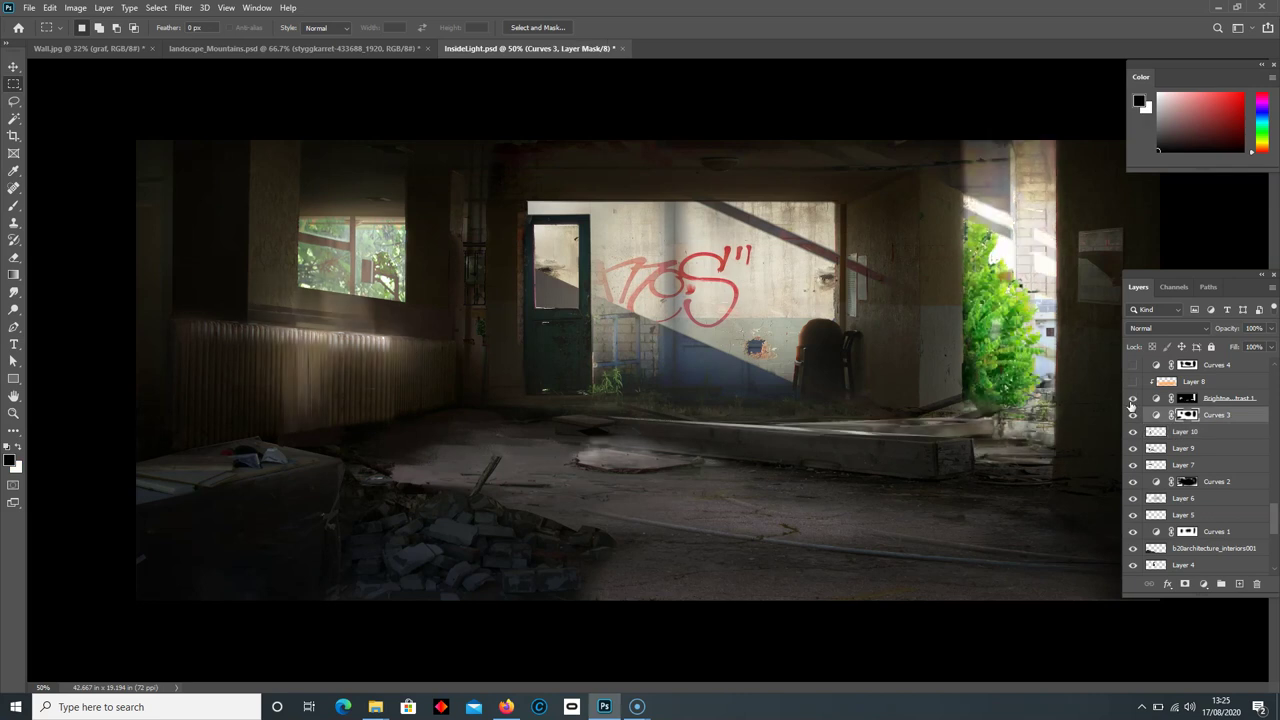
scroll(1128, 410, up, 1)
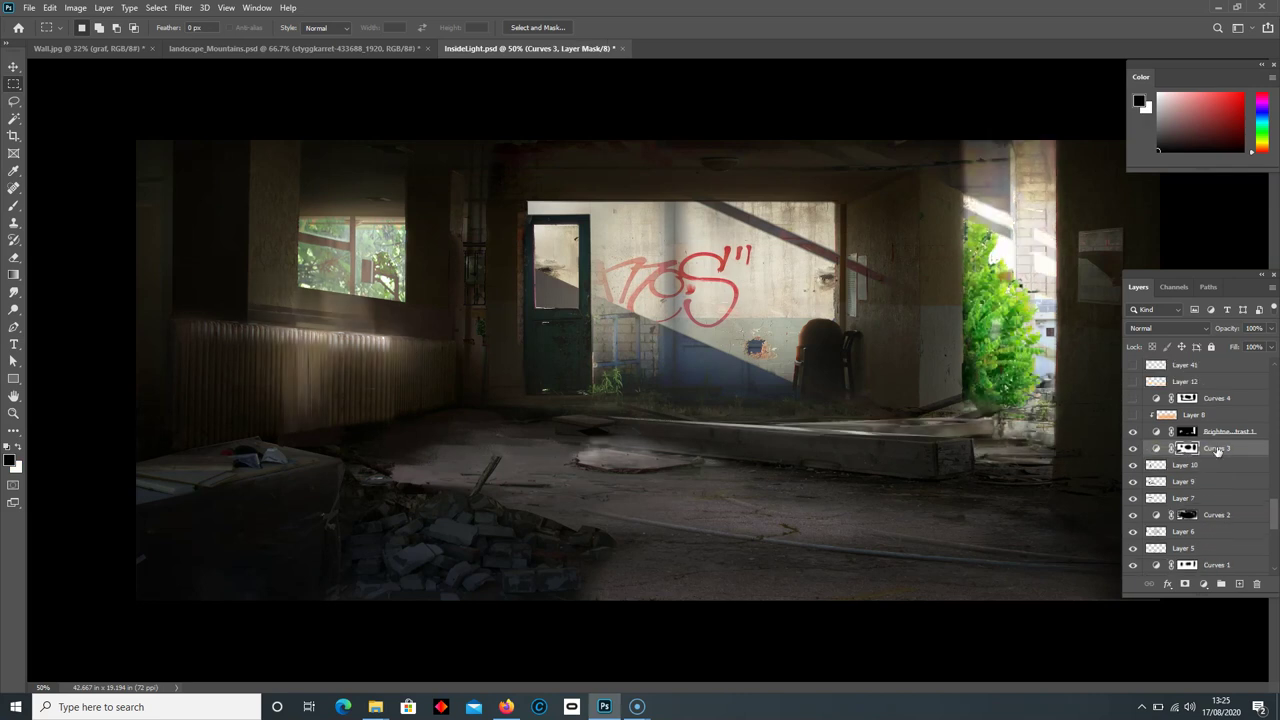
click(1132, 432)
click(1132, 432)
click(1264, 434)
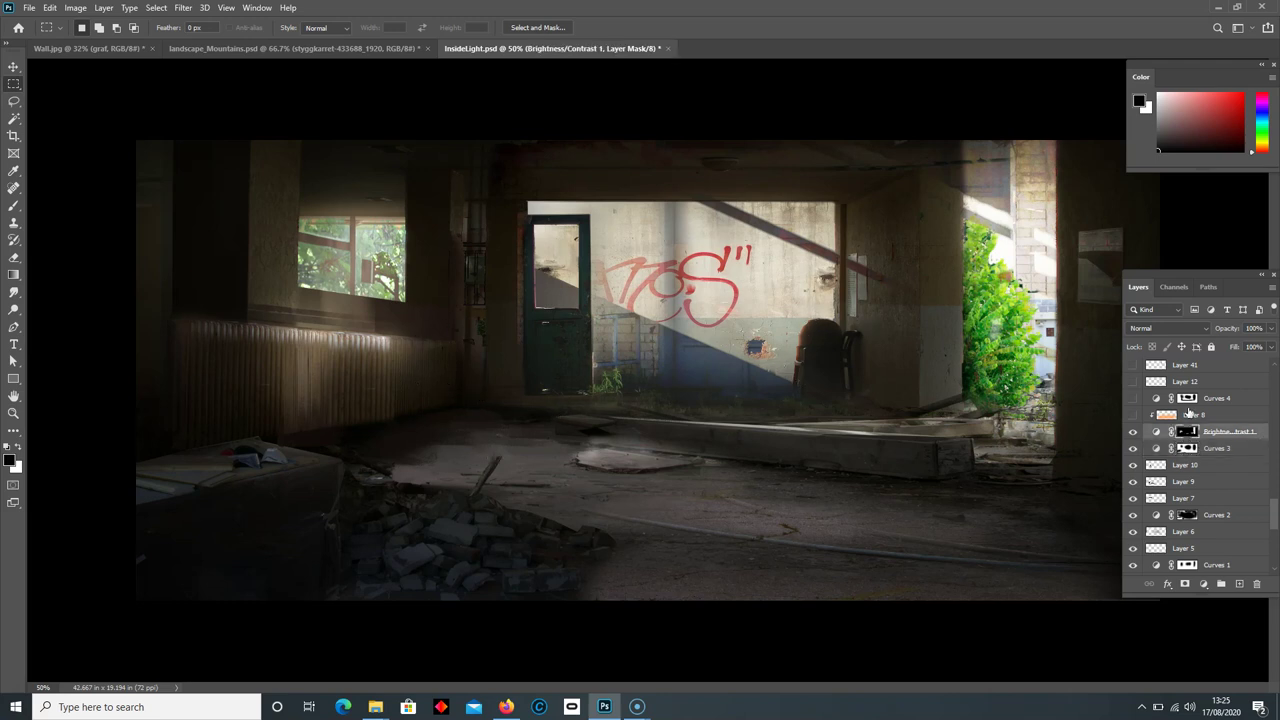
Step: Show Layer 8, the Curves 4 adjustment, Layer 12 and Layer 41
scroll(1188, 412, up, 1)
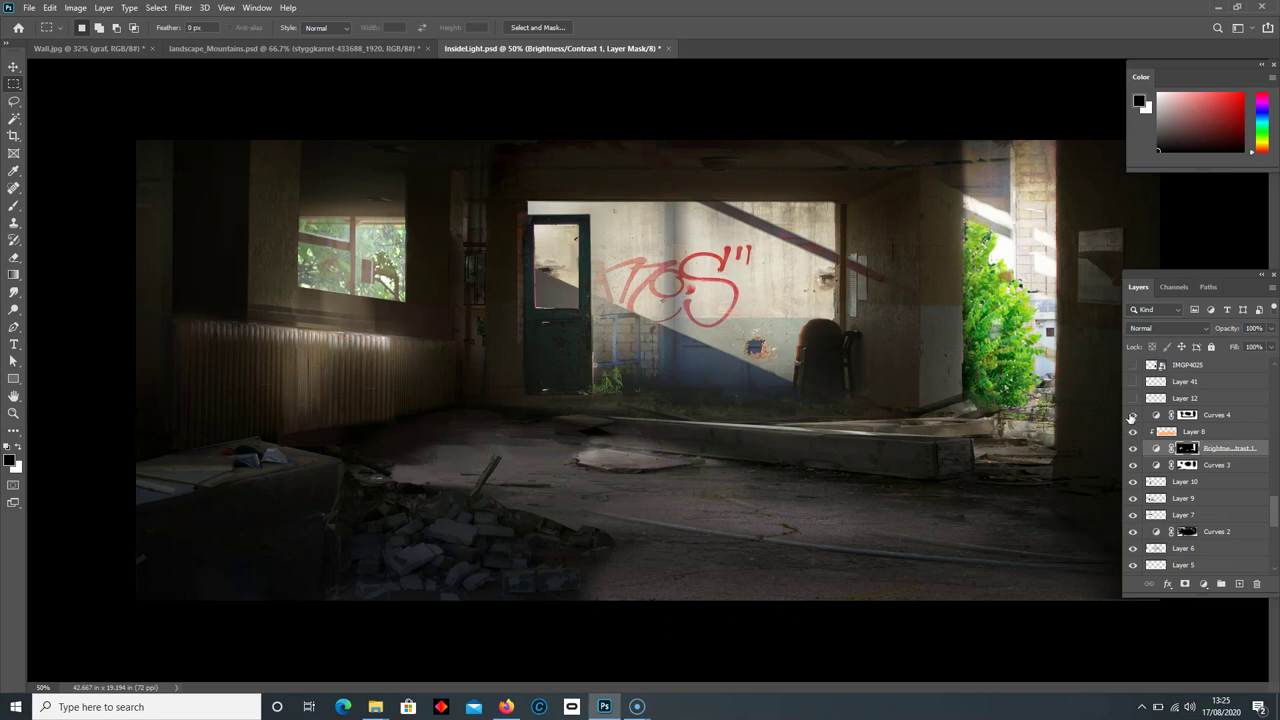
click(1133, 415)
click(1133, 399)
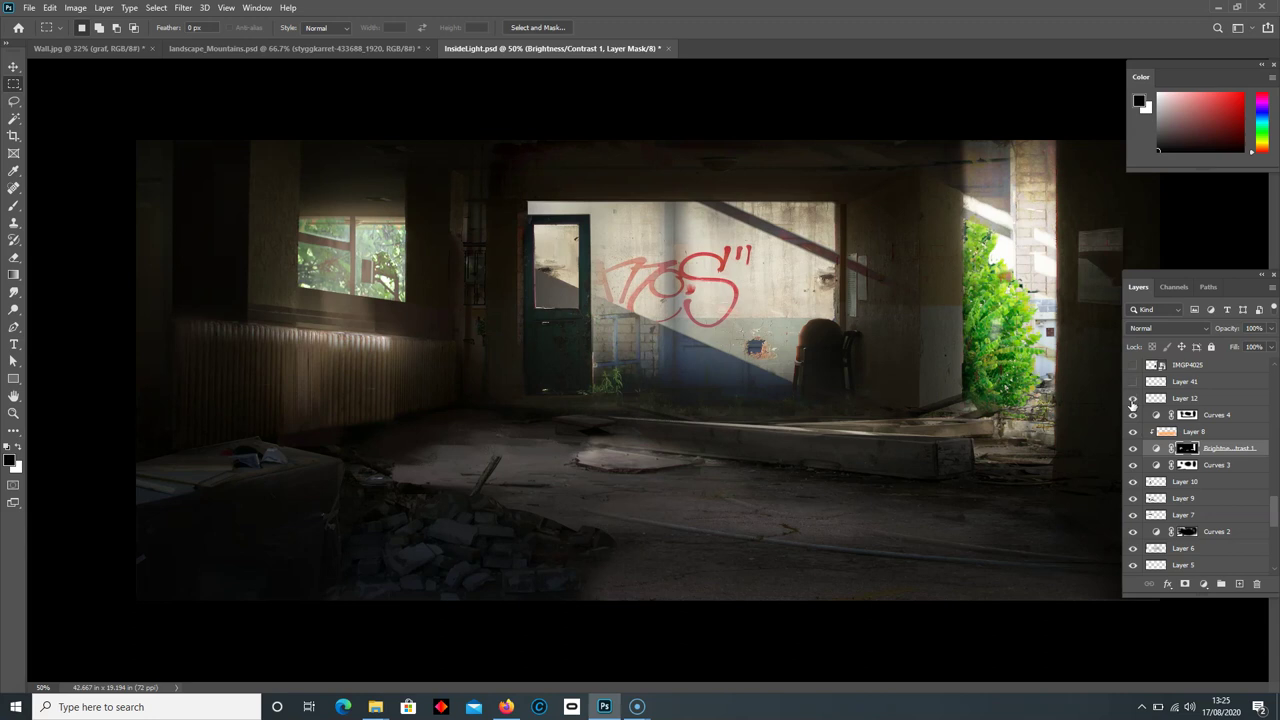
click(1133, 382)
Step: Show the IMGP4025 fire layer above Layer 41 and select it
scroll(1197, 427, up, 2)
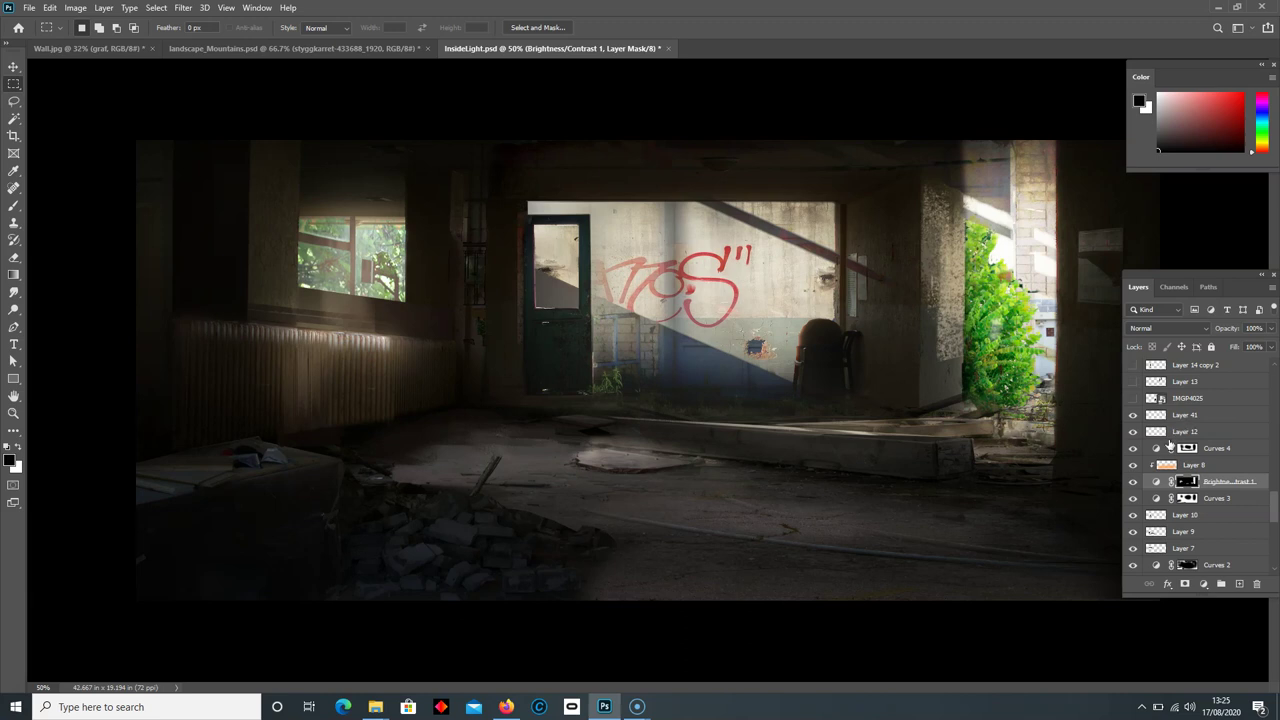
scroll(1184, 466, up, 1)
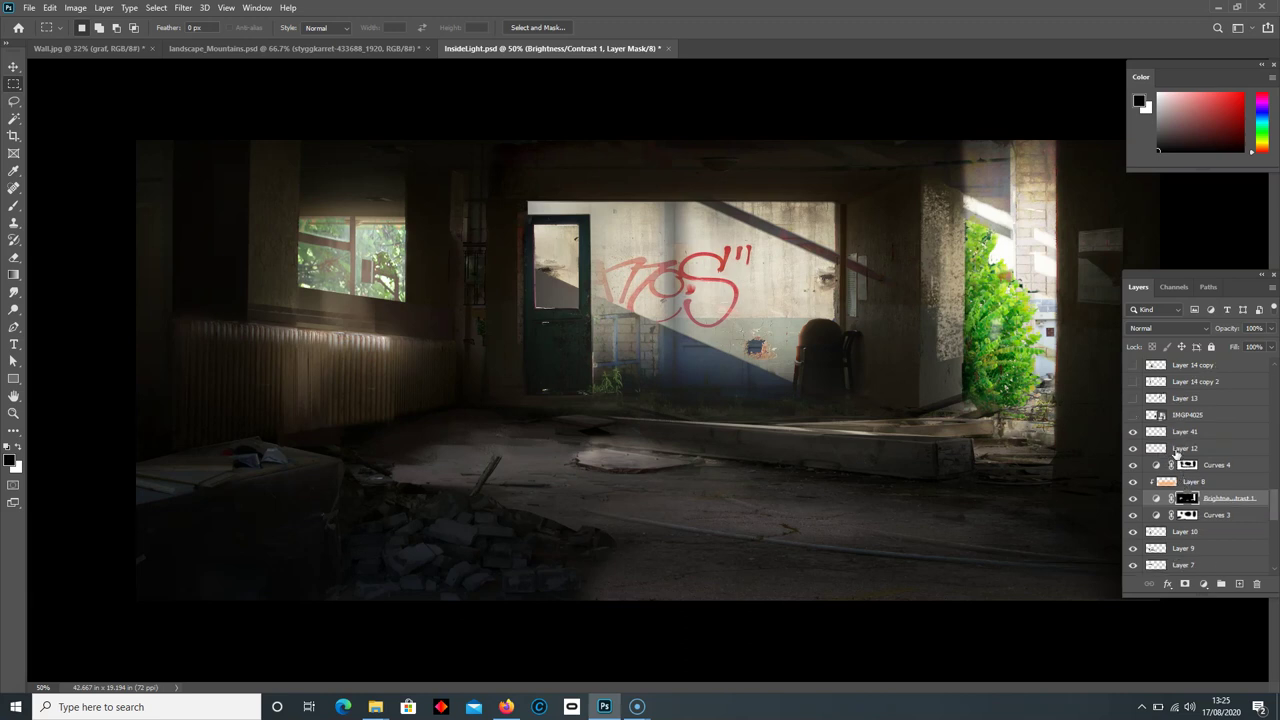
scroll(1177, 452, up, 1)
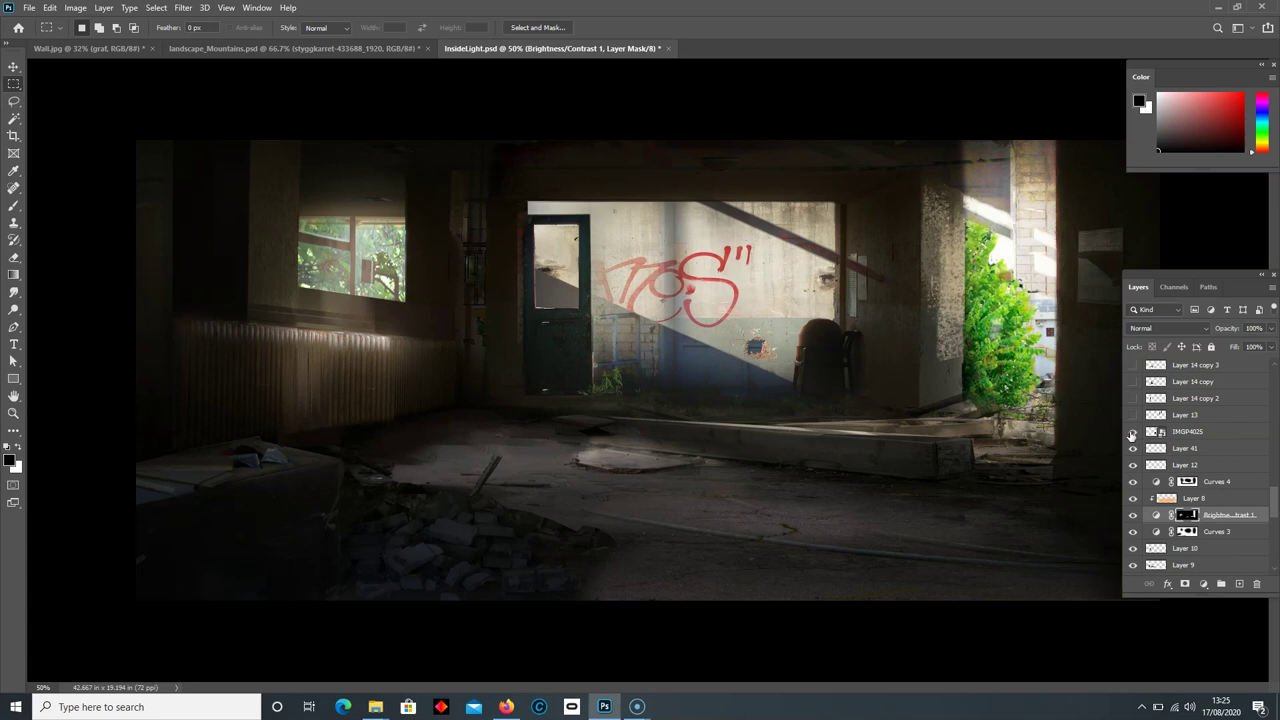
click(1133, 431)
click(1240, 434)
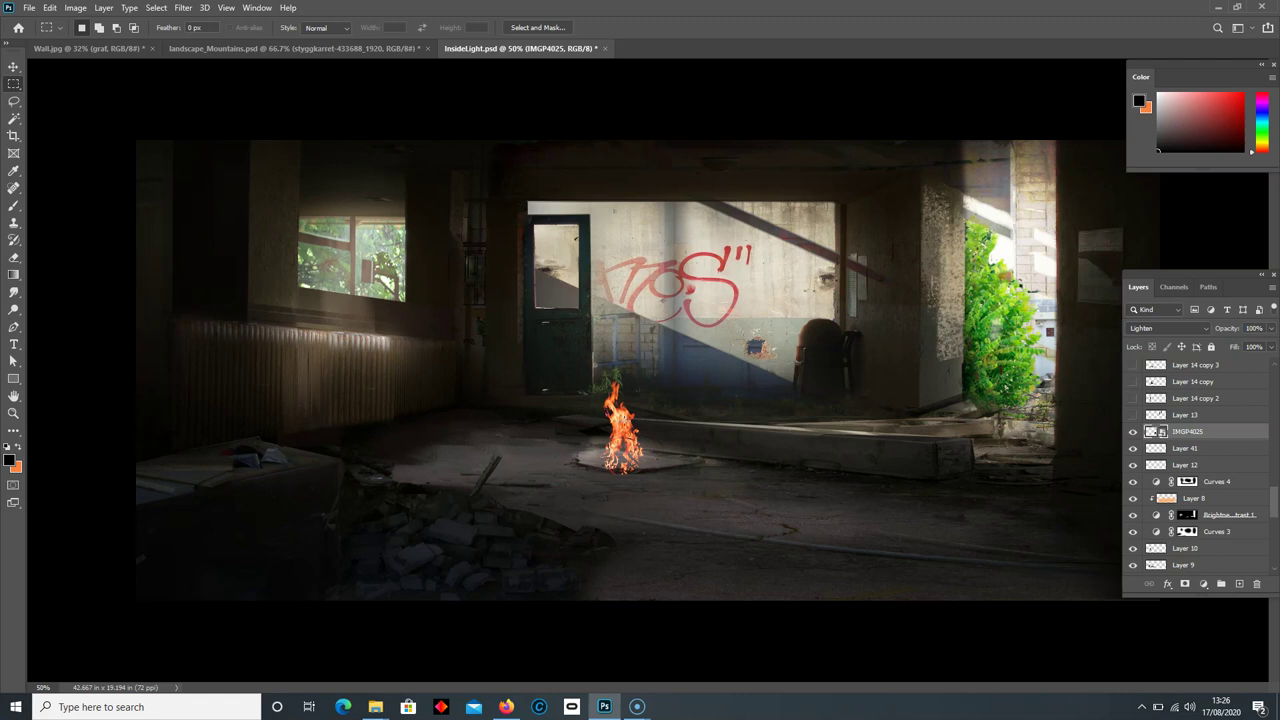
Step: Compare the fire layer in Normal and Lighten blend modes, leaving it set to Lighten
click(1178, 327)
click(1150, 342)
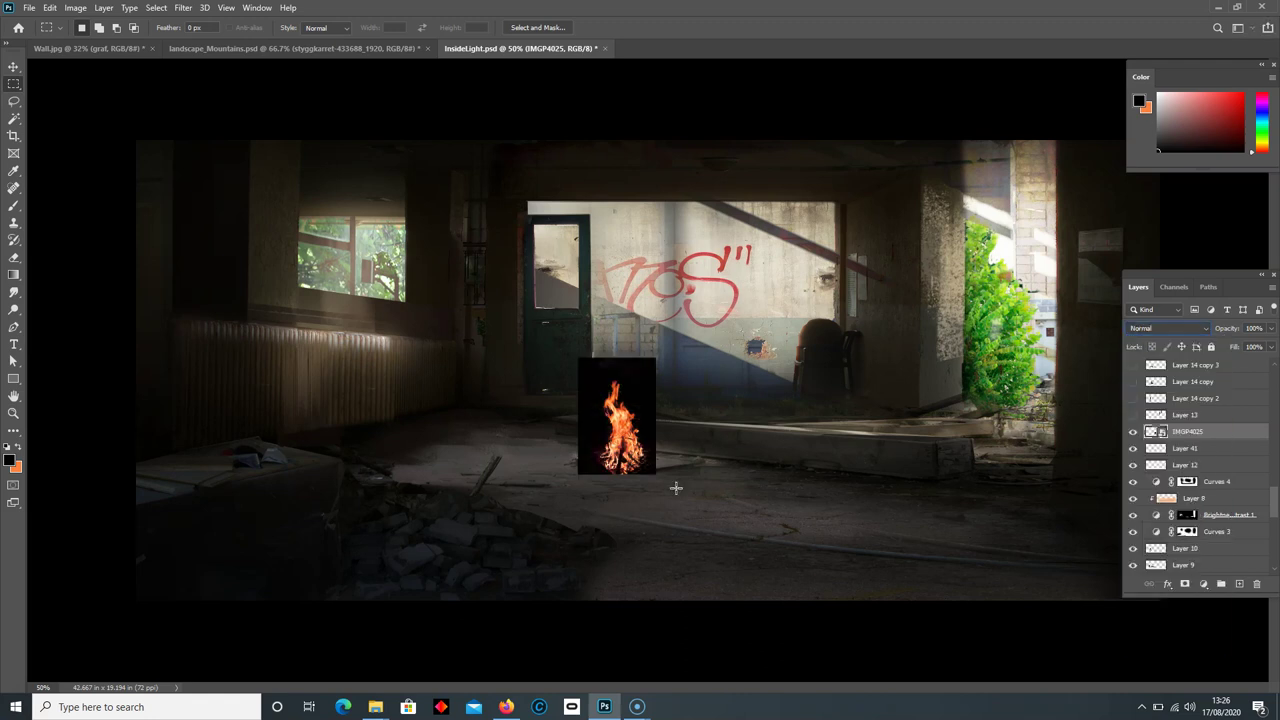
click(1143, 330)
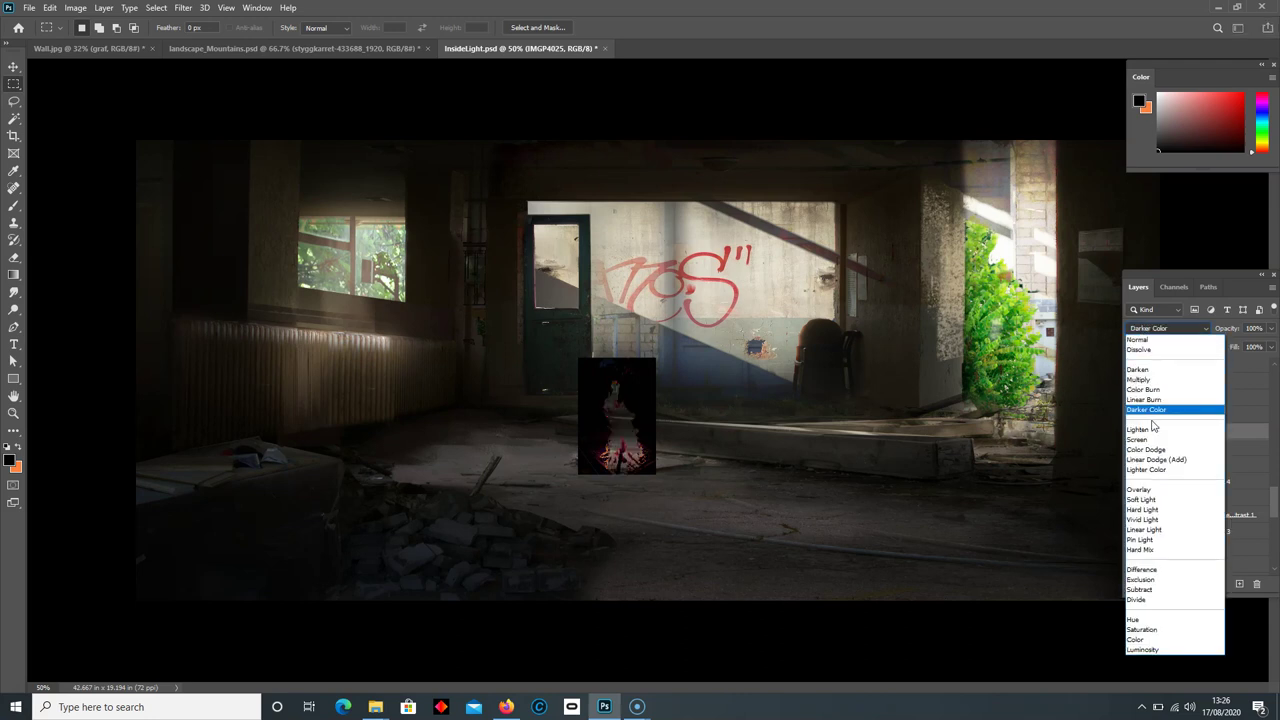
click(1151, 431)
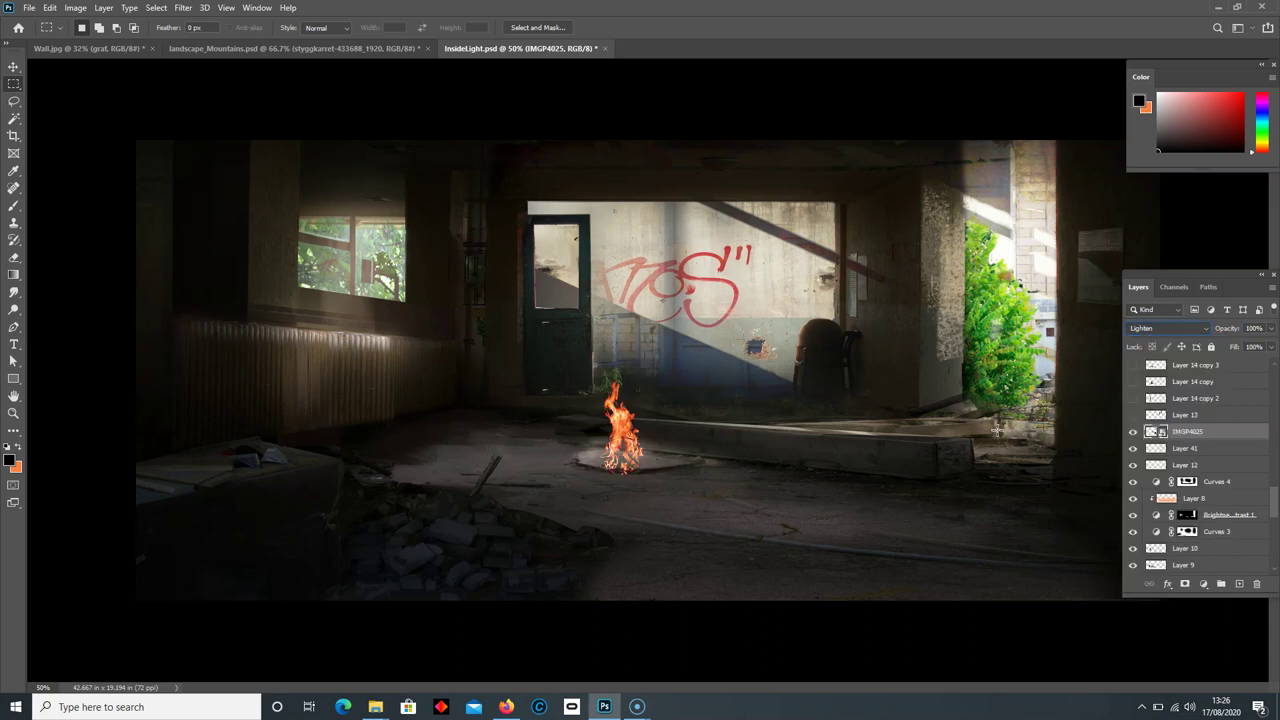
Step: Show Layer 13 and Layer 14 copy 2, and select the latter
click(1133, 415)
click(1133, 398)
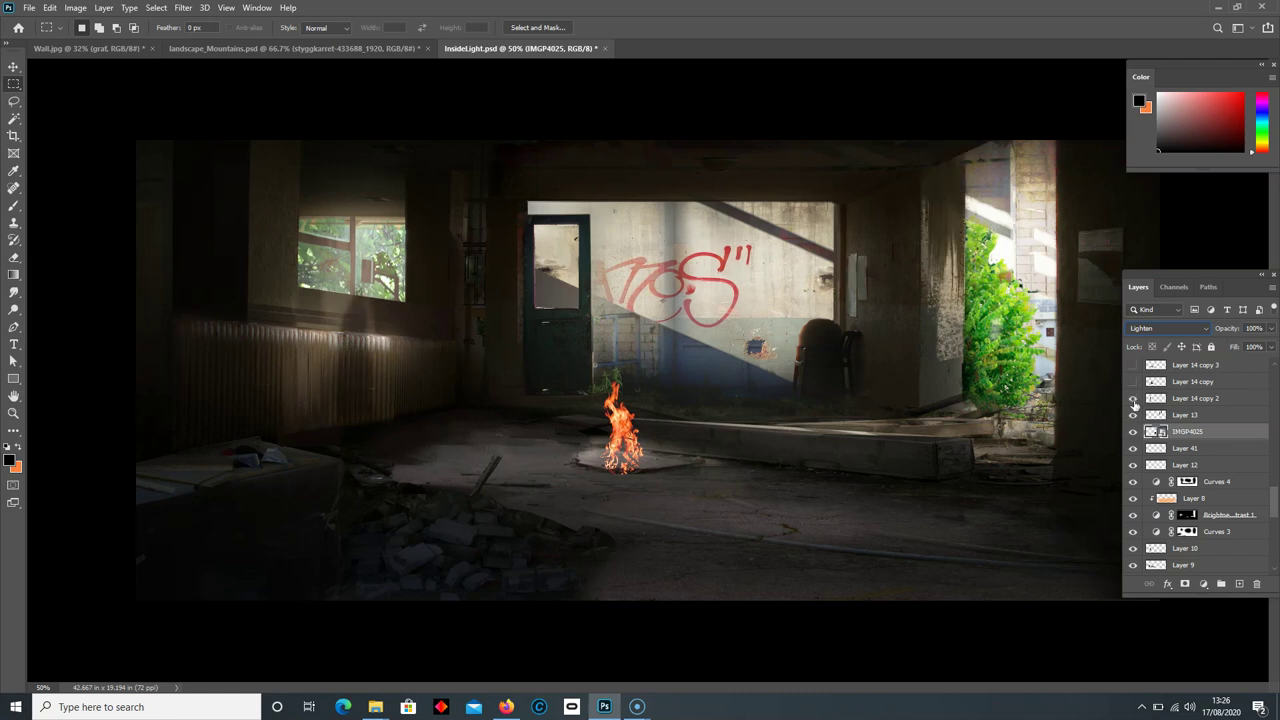
click(1208, 400)
scroll(1200, 430, up, 1)
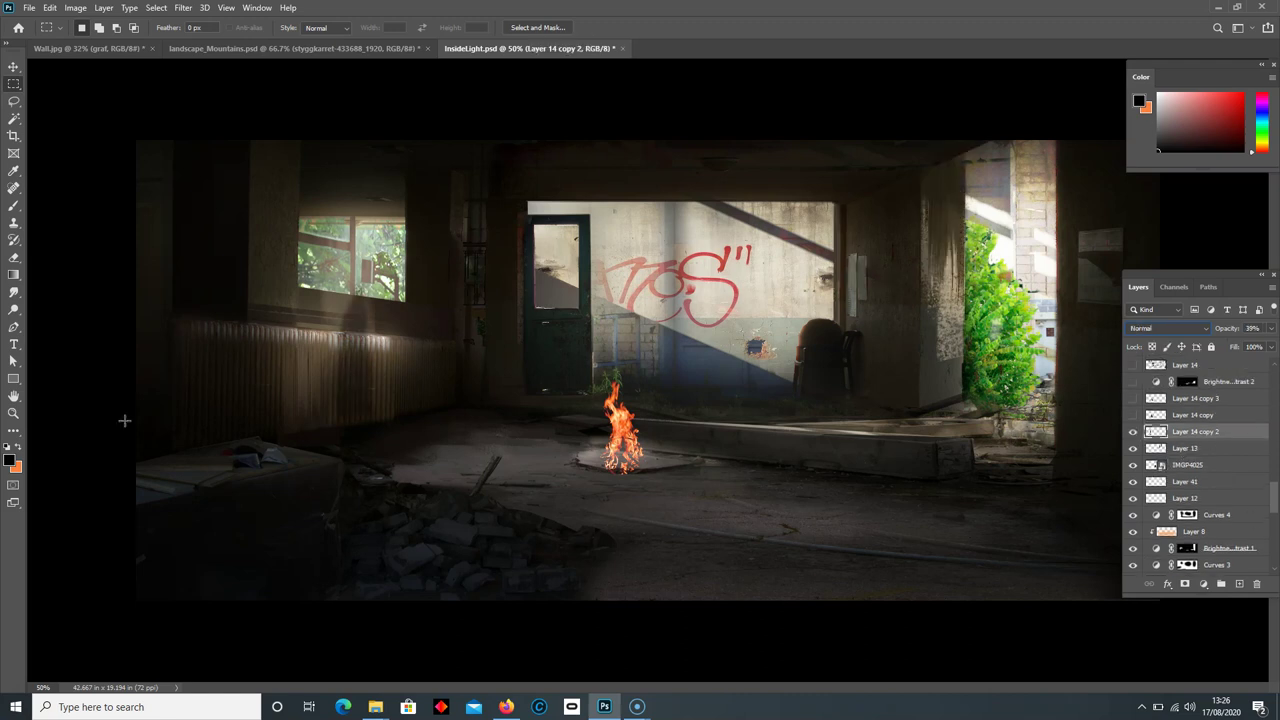
Step: Show the seated figure on Layer 14 copy, Layer 14 copy 3 and the Brightness/Contrast 2 adjustment
click(1133, 415)
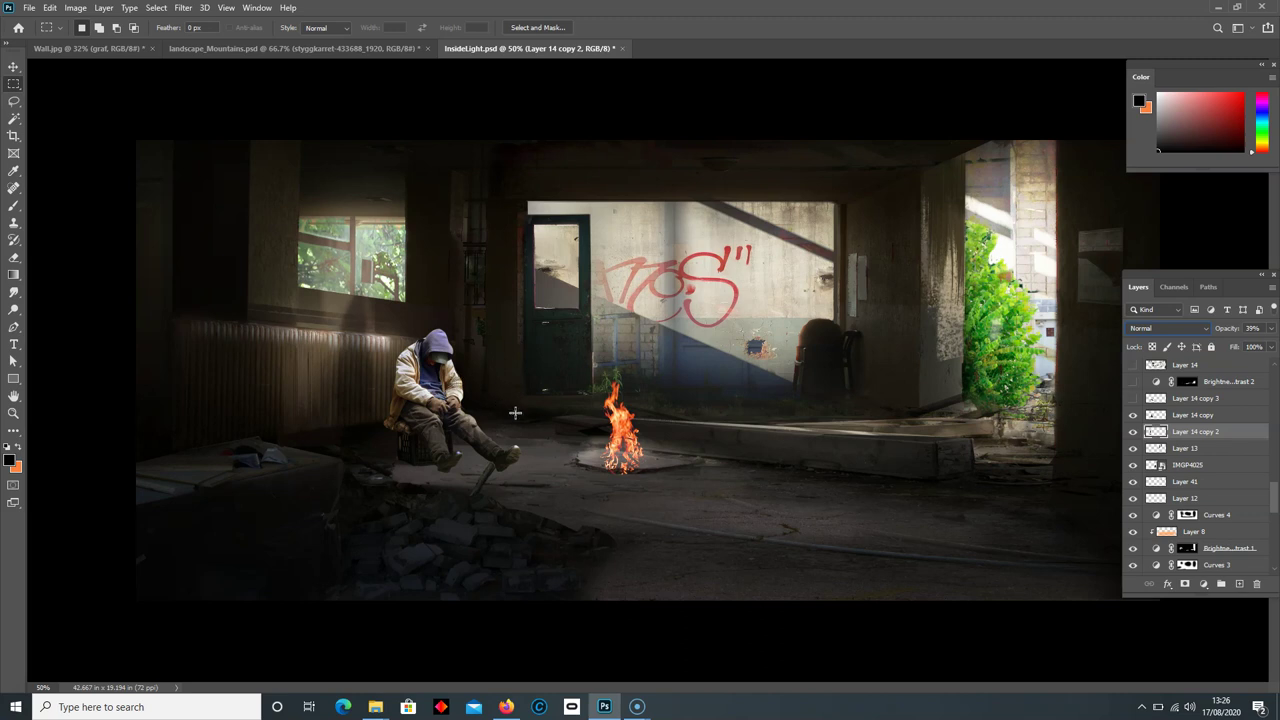
click(1205, 399)
scroll(1133, 402, up, 1)
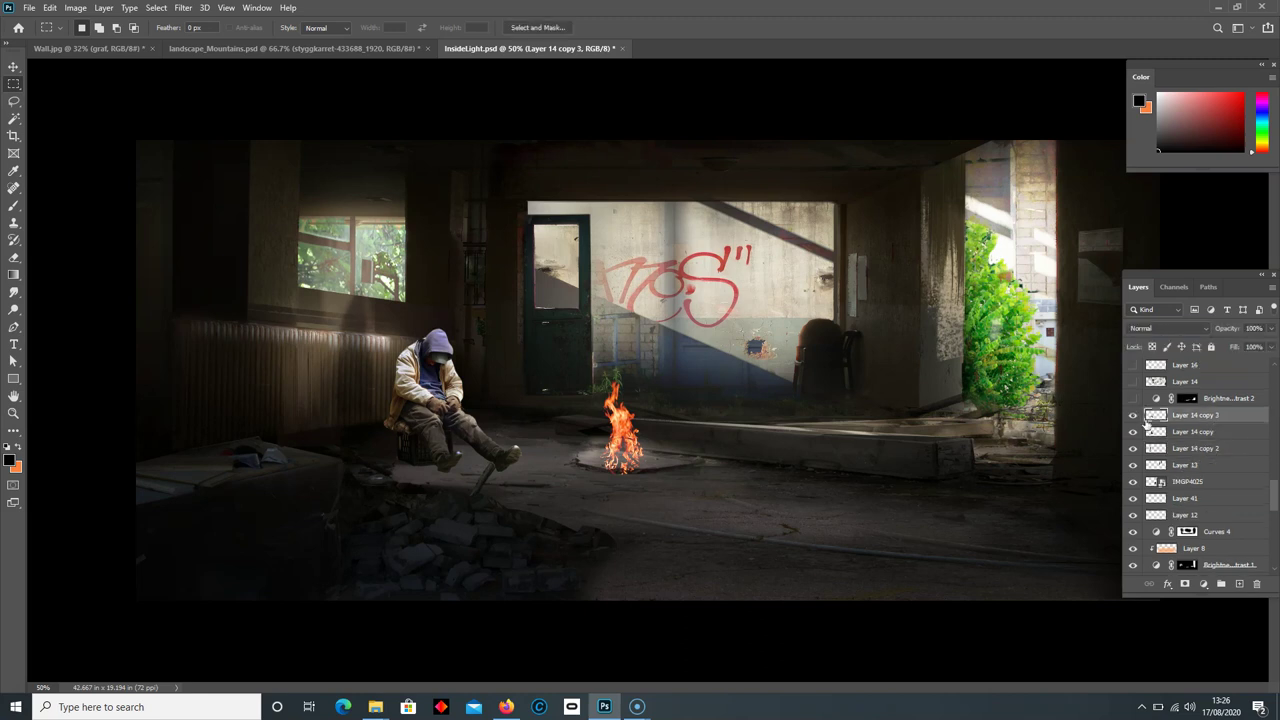
click(1133, 403)
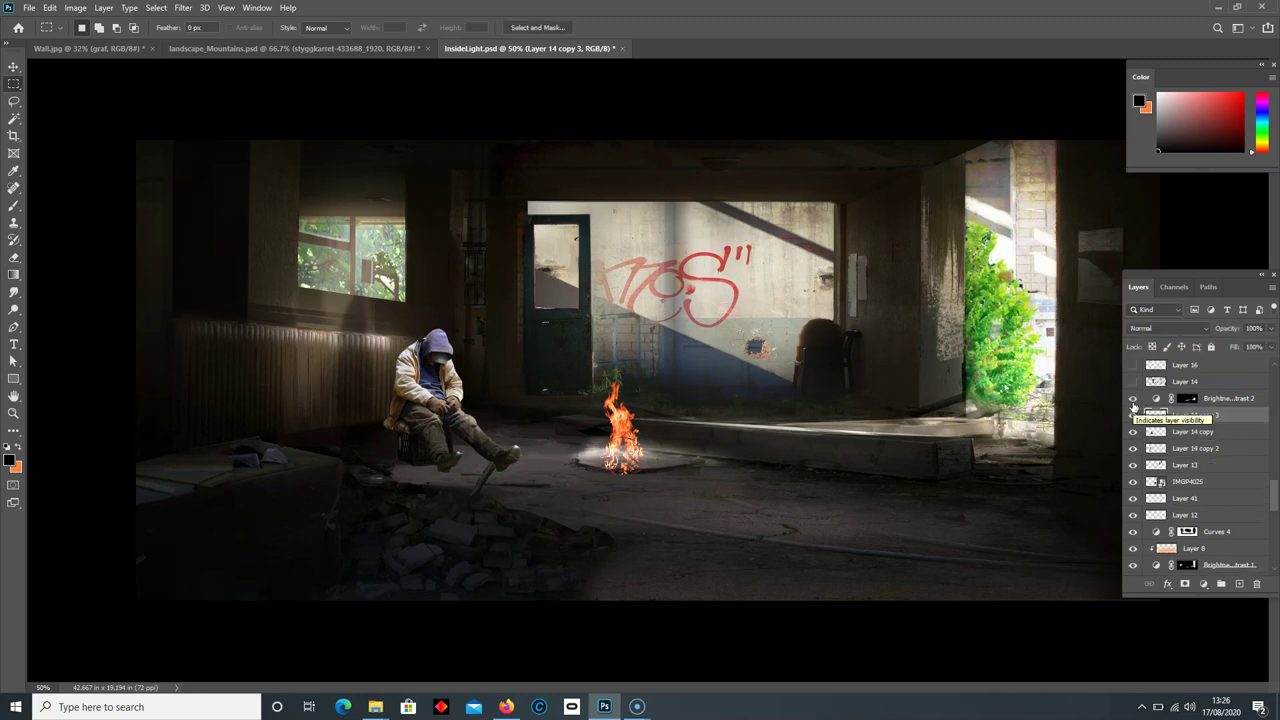
Step: Select and show Layer 14, comparing the scene with and without it and leaving the layer on
scroll(1150, 430, up, 2)
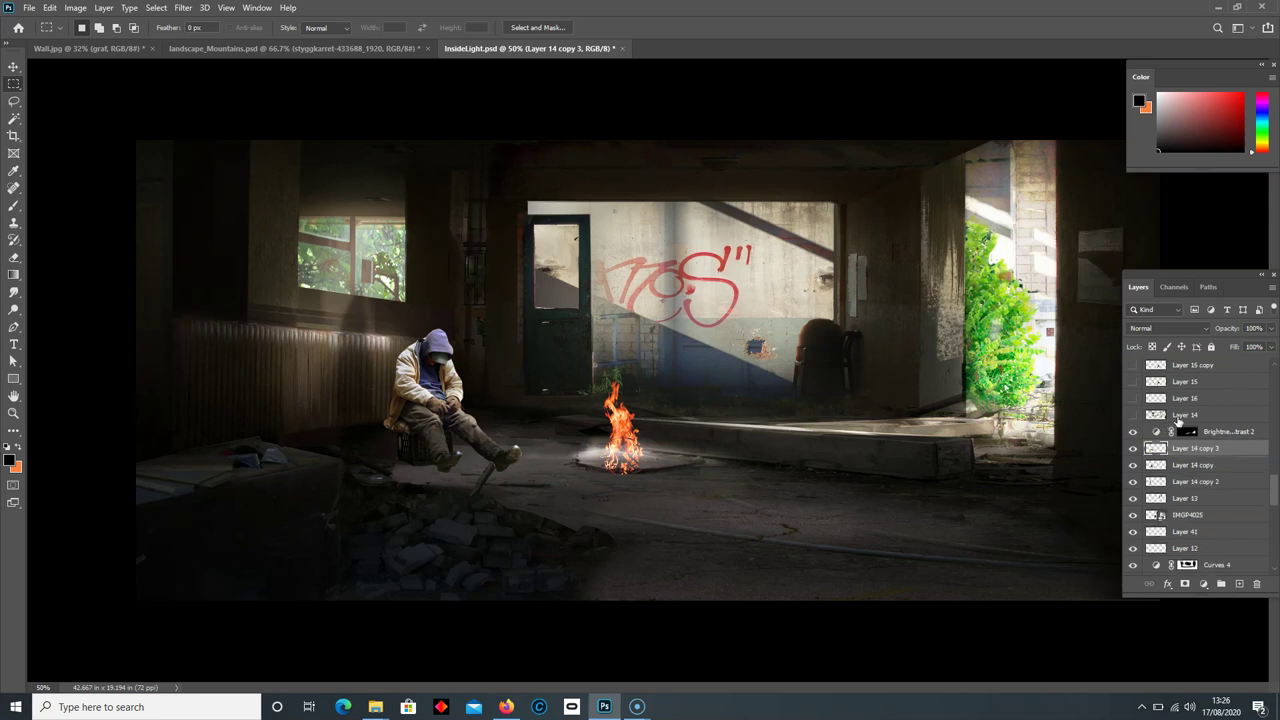
click(1196, 416)
click(1133, 415)
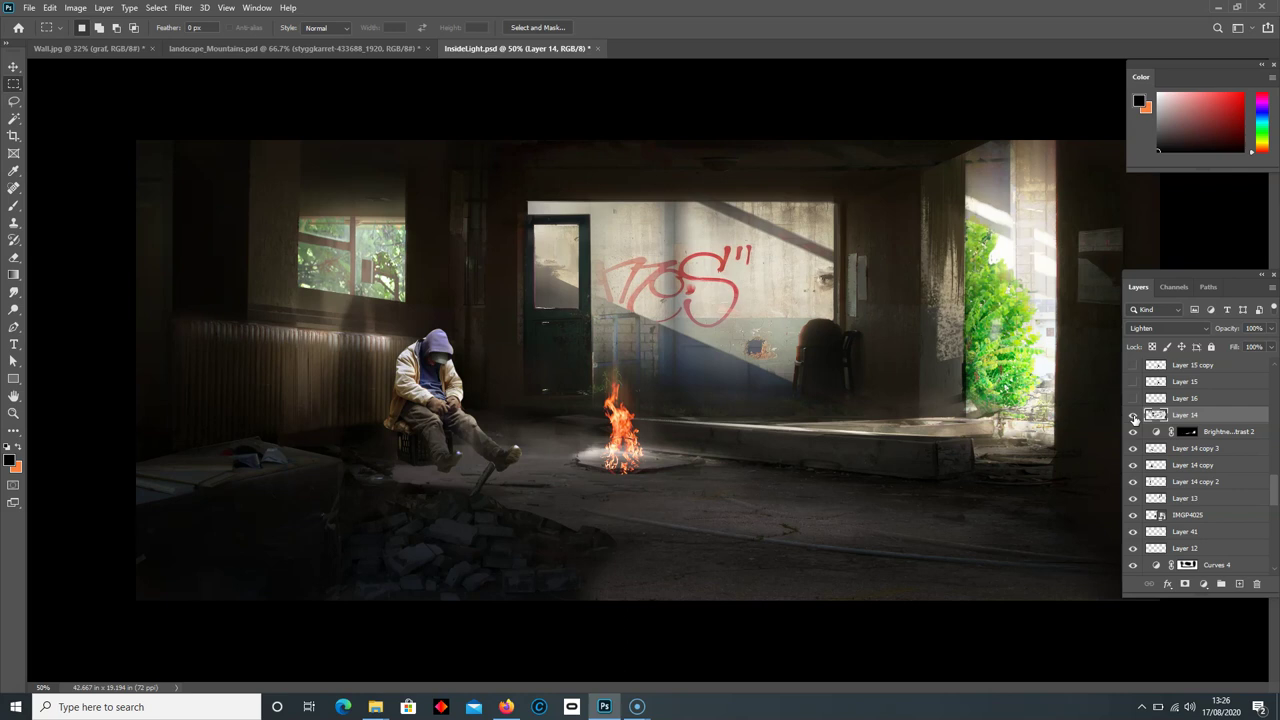
click(1133, 415)
click(1133, 415)
click(1133, 415)
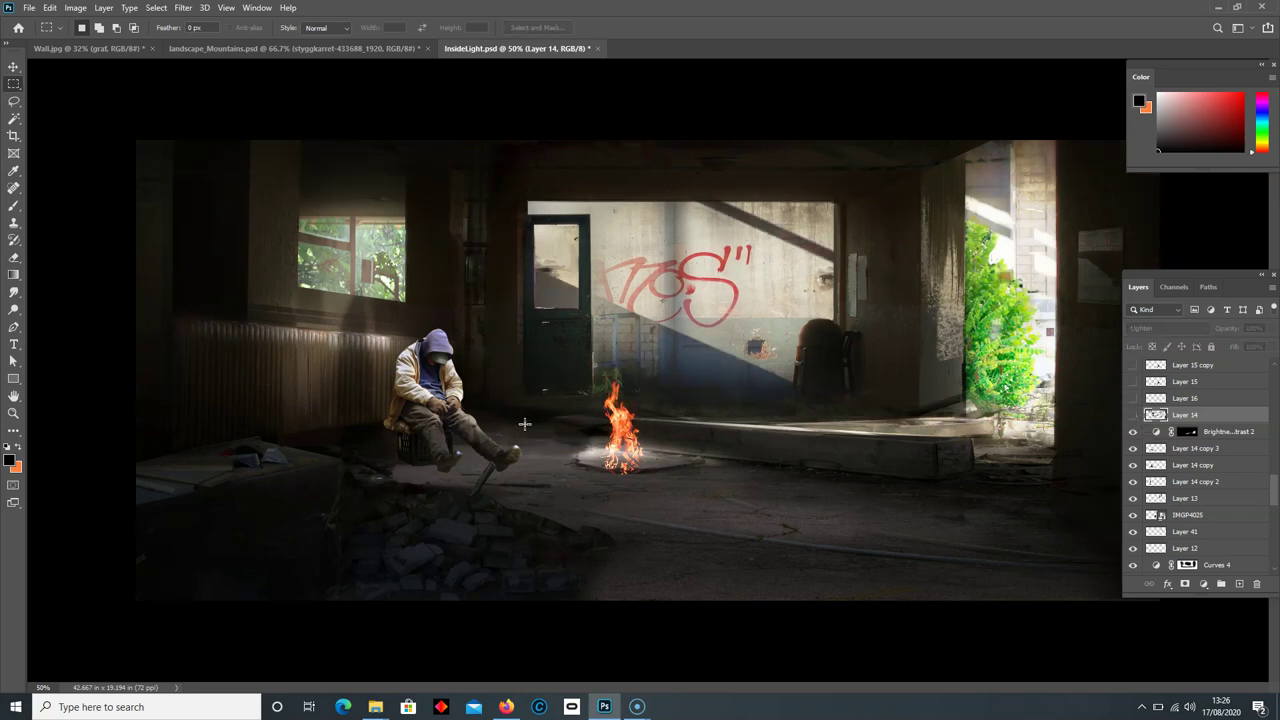
click(1133, 415)
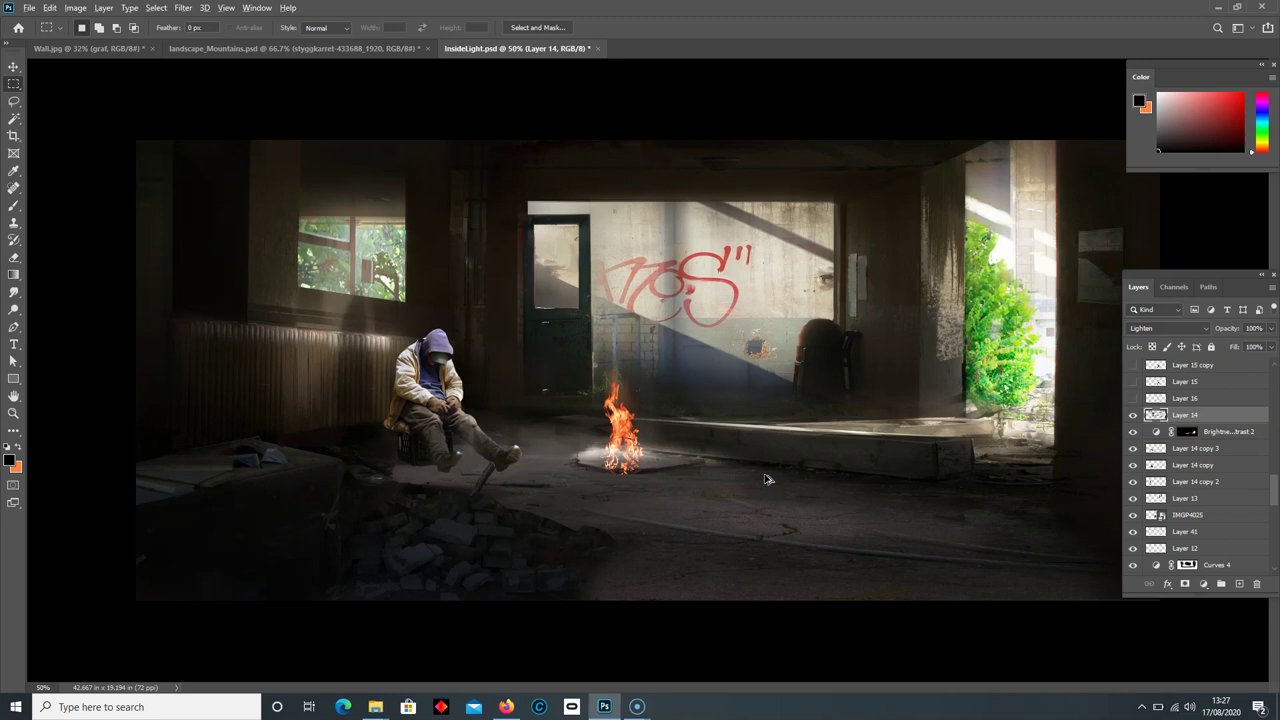
Step: Stamp all visible layers into a new layer above Layer 14 and preview a Gaussian Blur with a 6.0 pixel radius on it
key(ctrl+shift+alt+e)
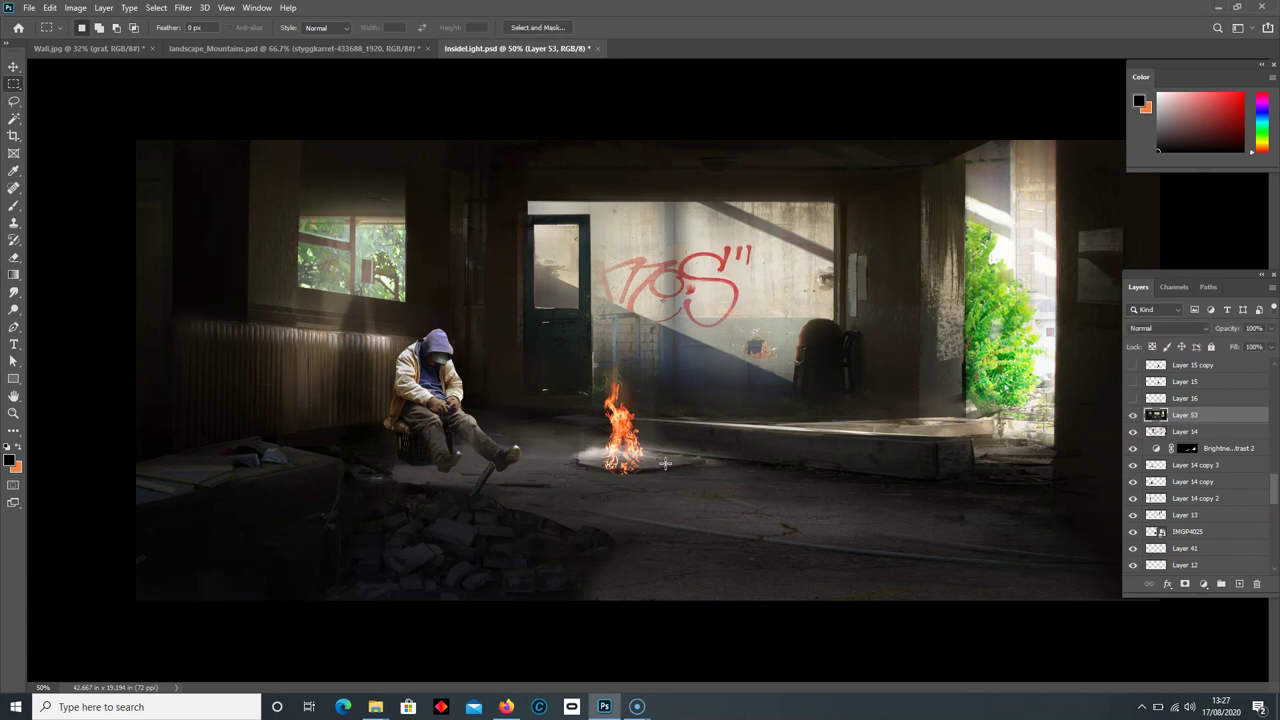
click(190, 12)
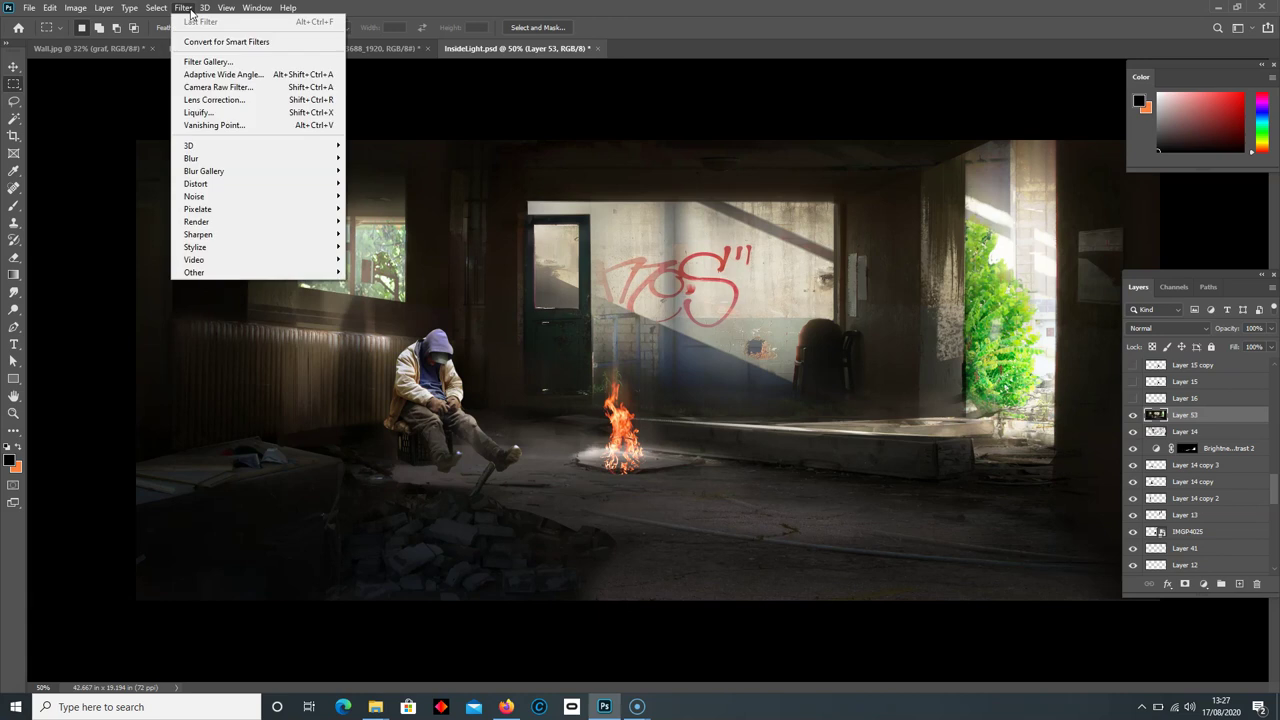
mouse_move(236, 162)
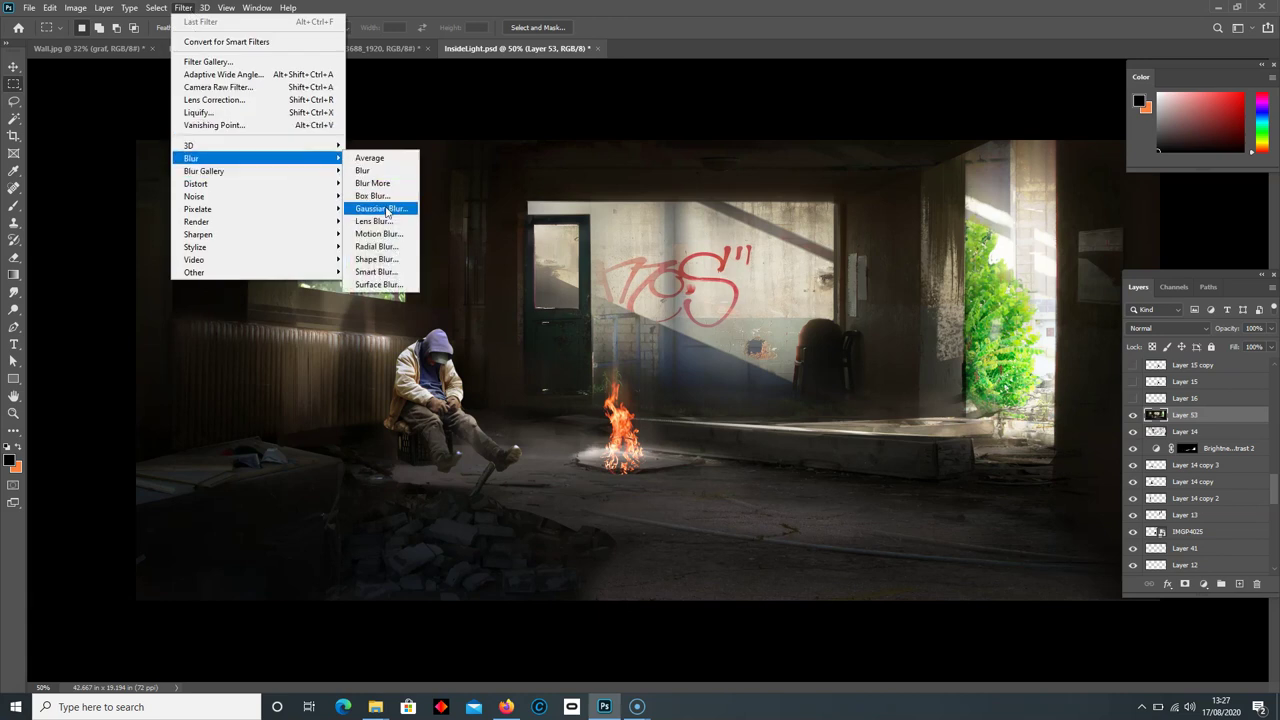
click(385, 208)
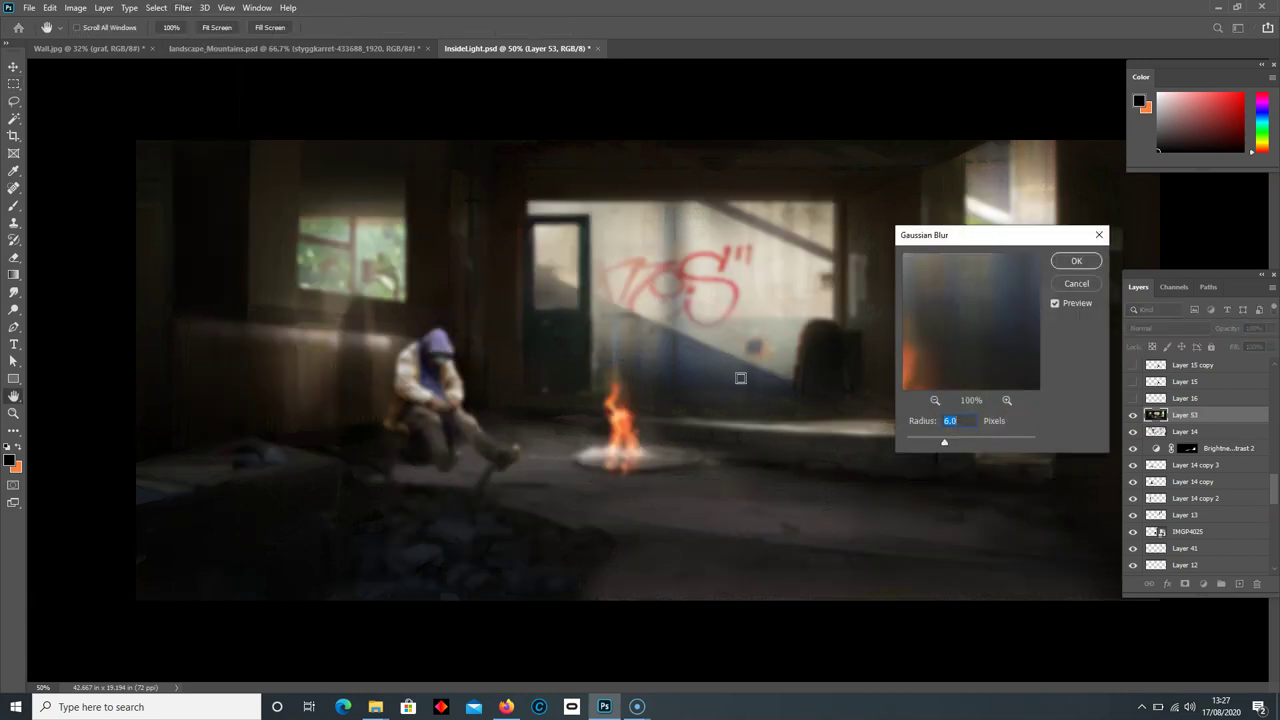
click(1075, 284)
Step: Apply a near-vertical Motion Blur to the stamped layer with an angle of -85° and a distance of 43 pixels
click(184, 8)
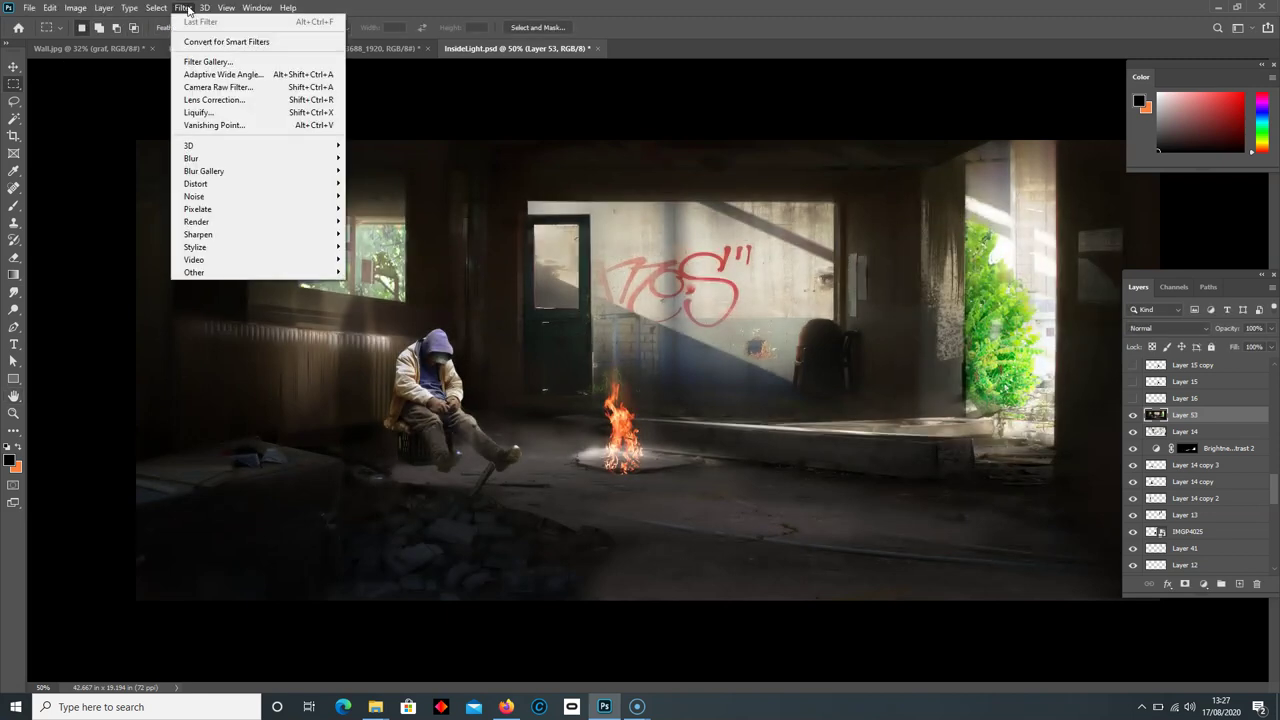
mouse_move(300, 158)
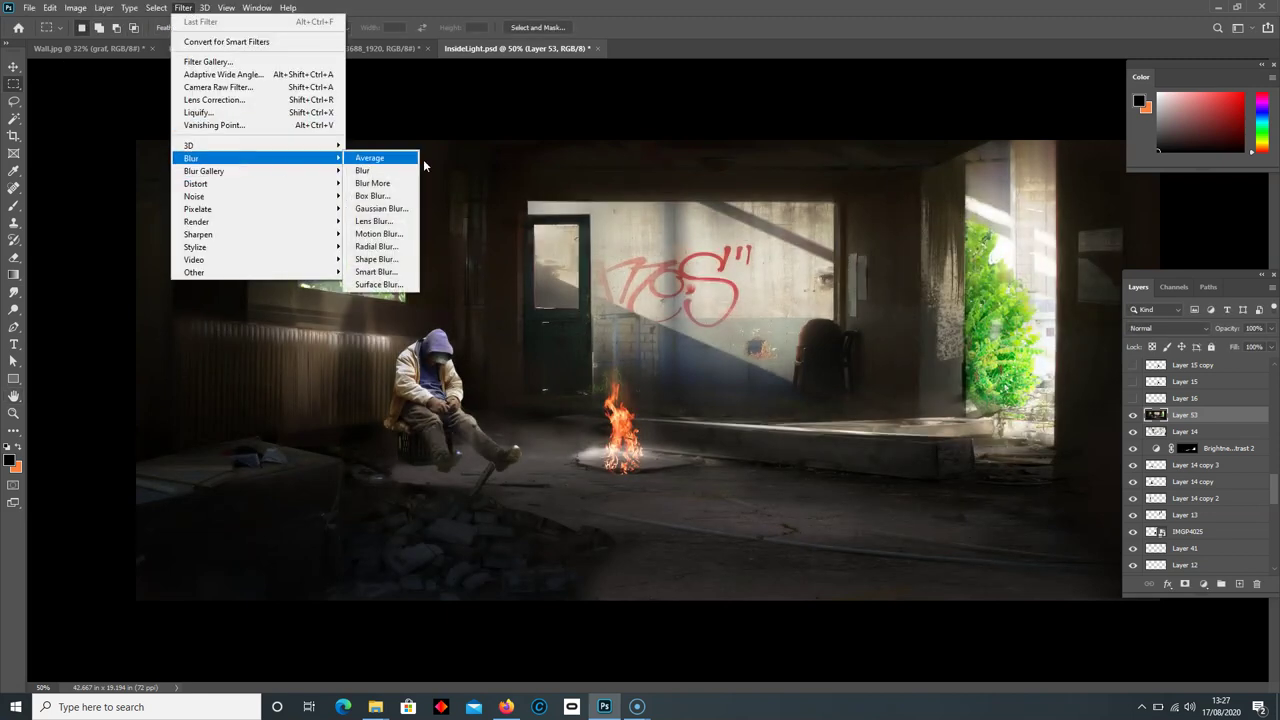
click(385, 234)
drag(289, 340, 291, 336)
click(290, 341)
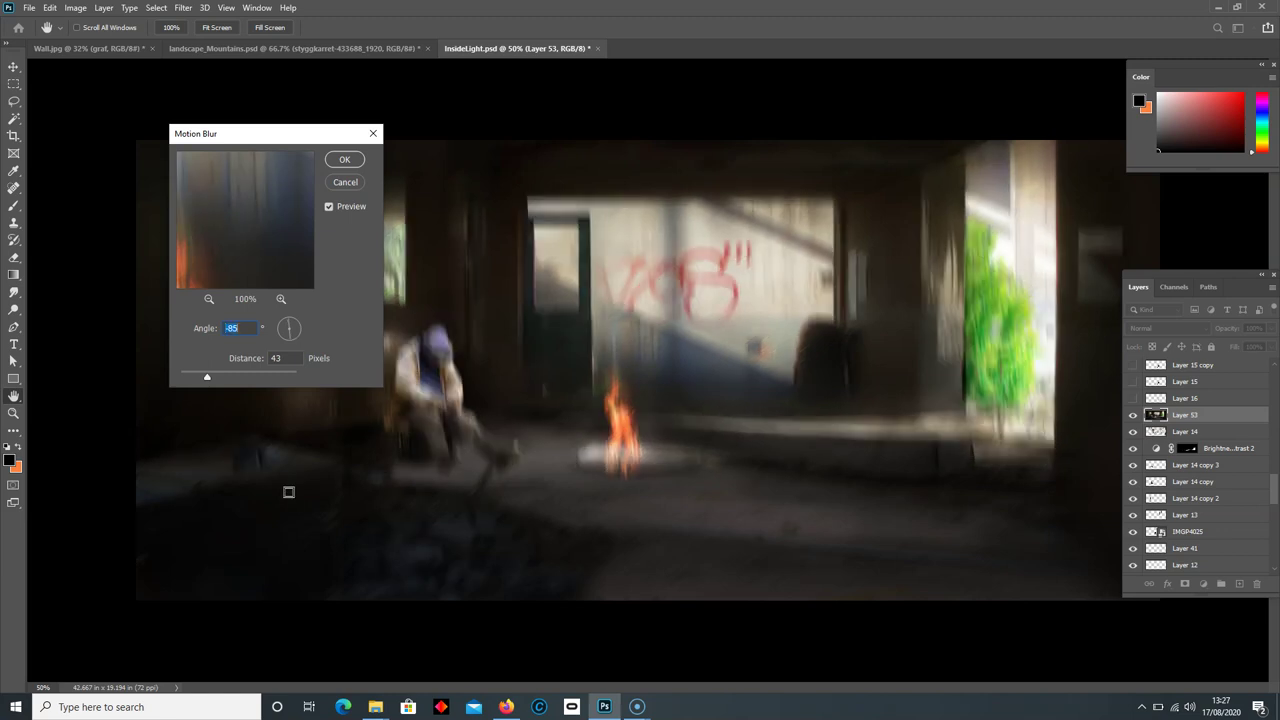
click(342, 160)
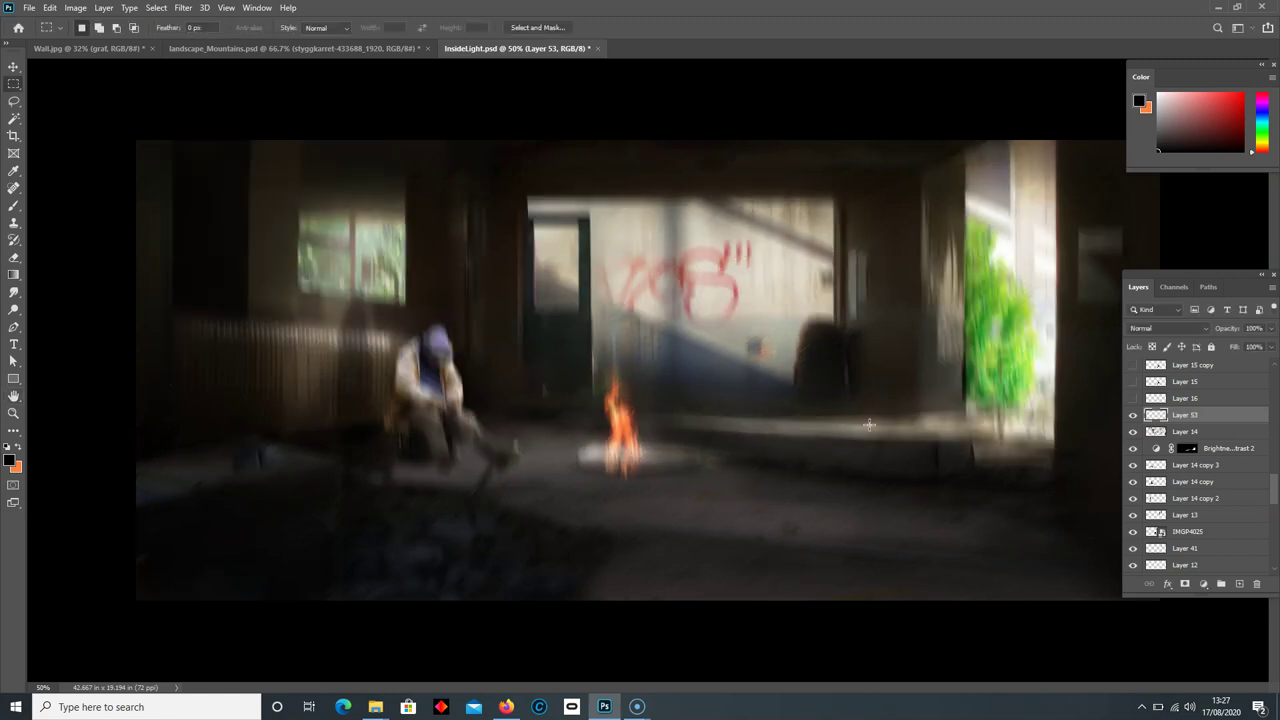
Step: Try blend modes from Darken to Lighten on the motion-blurred layer, and delete that layer
click(1170, 329)
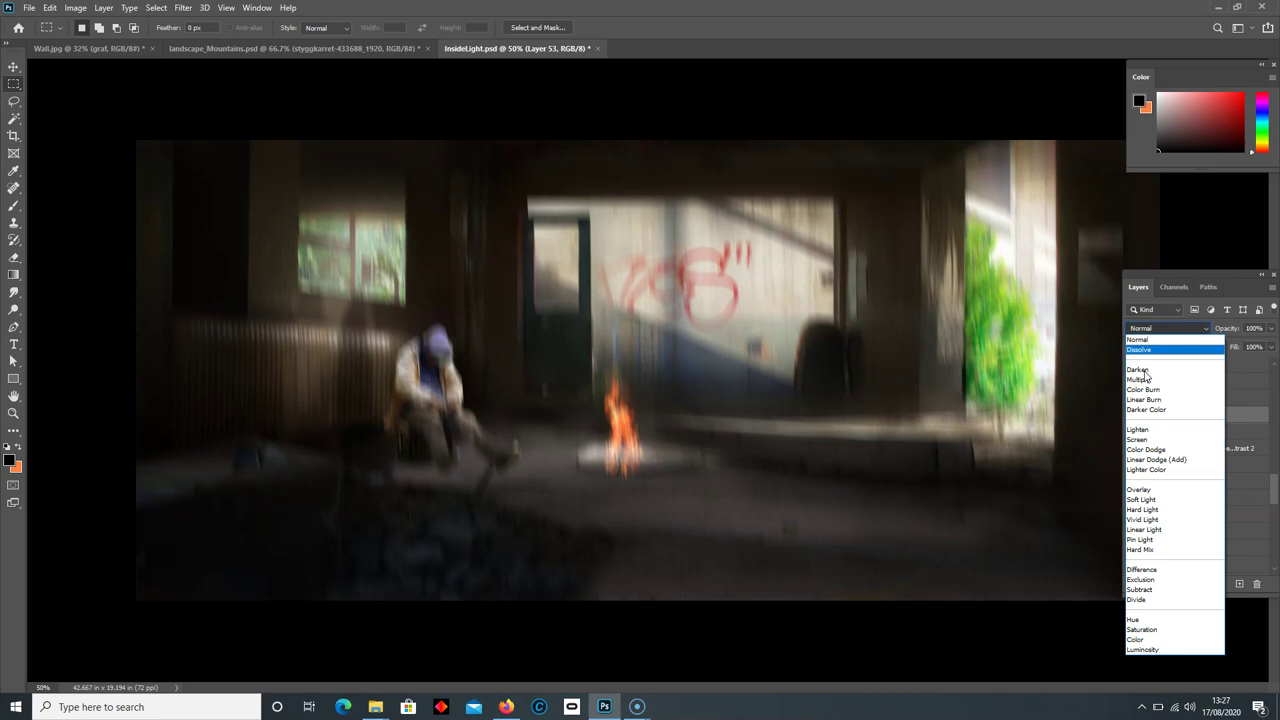
click(1145, 370)
key(Down)
key(Down)
key(Down)
key(Down)
key(Down)
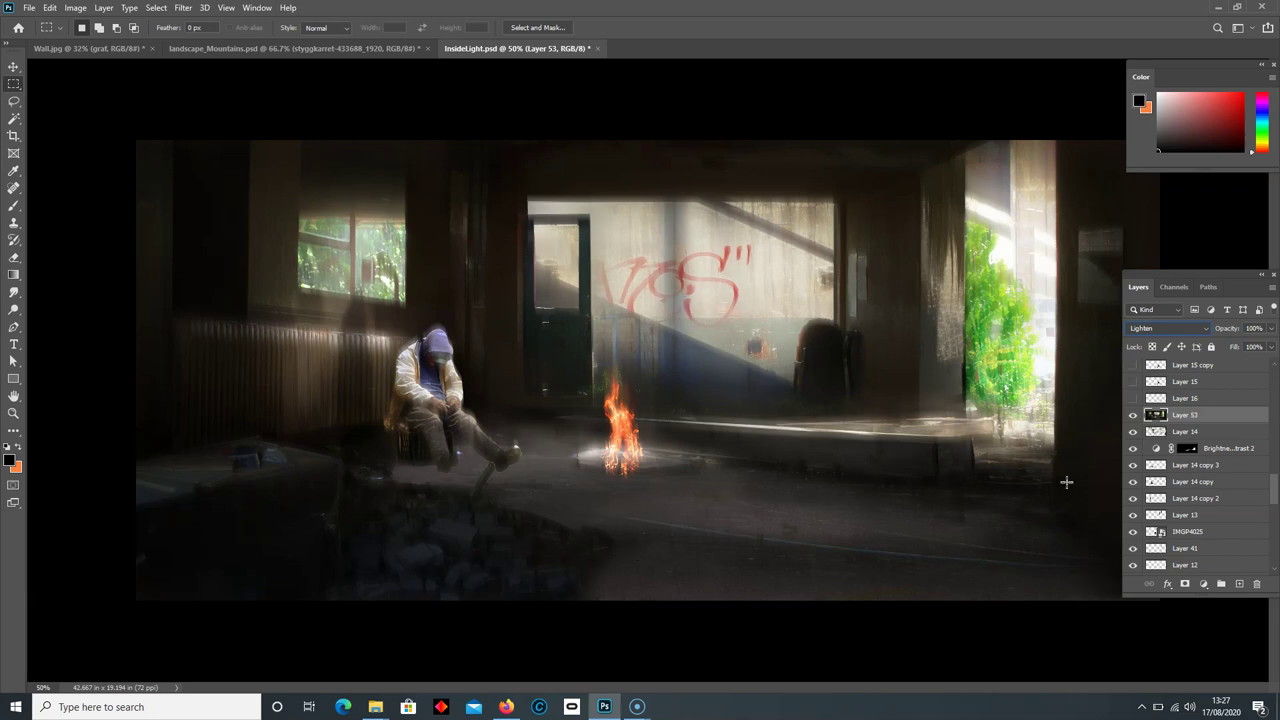
drag(1152, 418, 1257, 583)
Step: Compare the scene with and without Layer 14, leaving it on, and show Layer 16 and the second seated figure on Layer 15
click(1133, 414)
click(1133, 414)
click(1133, 414)
click(1133, 414)
scroll(1133, 420, up, 1)
click(1133, 416)
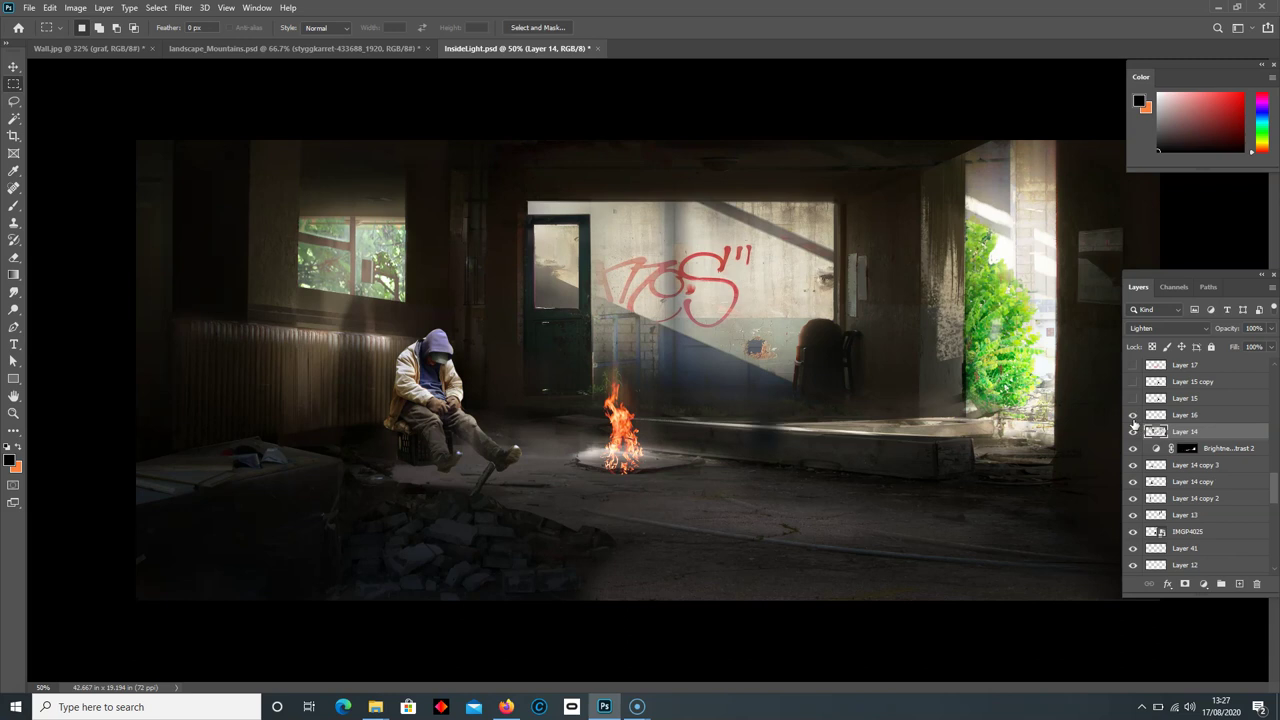
click(1133, 398)
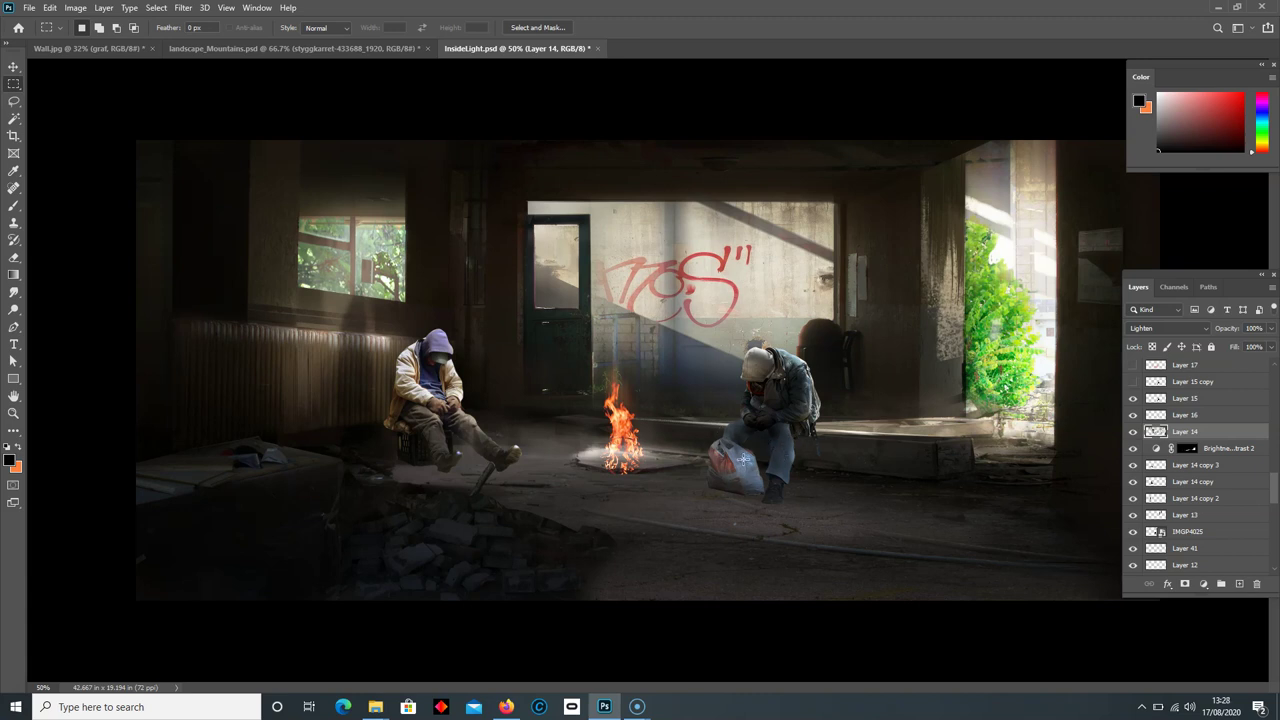
Step: Compare the second figure's Layer 15 off and on, and show Layer 15 copy and Layer 17 above it
scroll(1216, 462, up, 1)
scroll(1216, 462, up, 1)
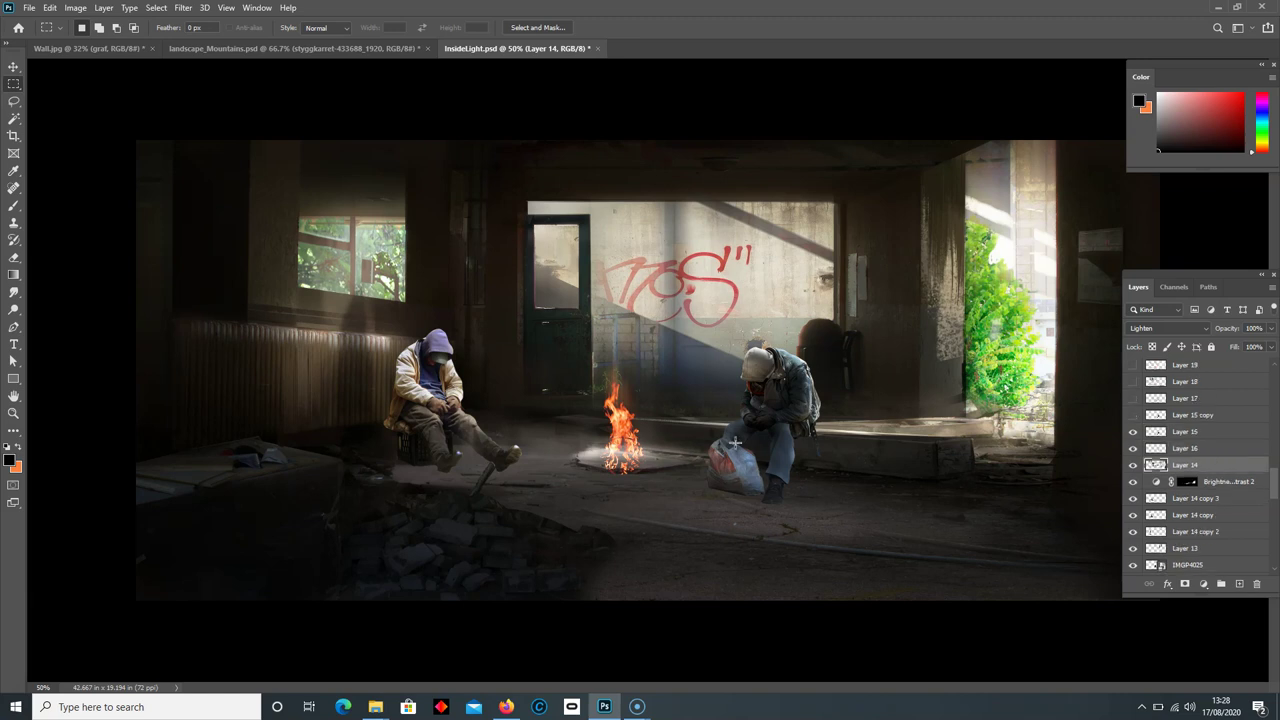
scroll(1170, 470, up, 1)
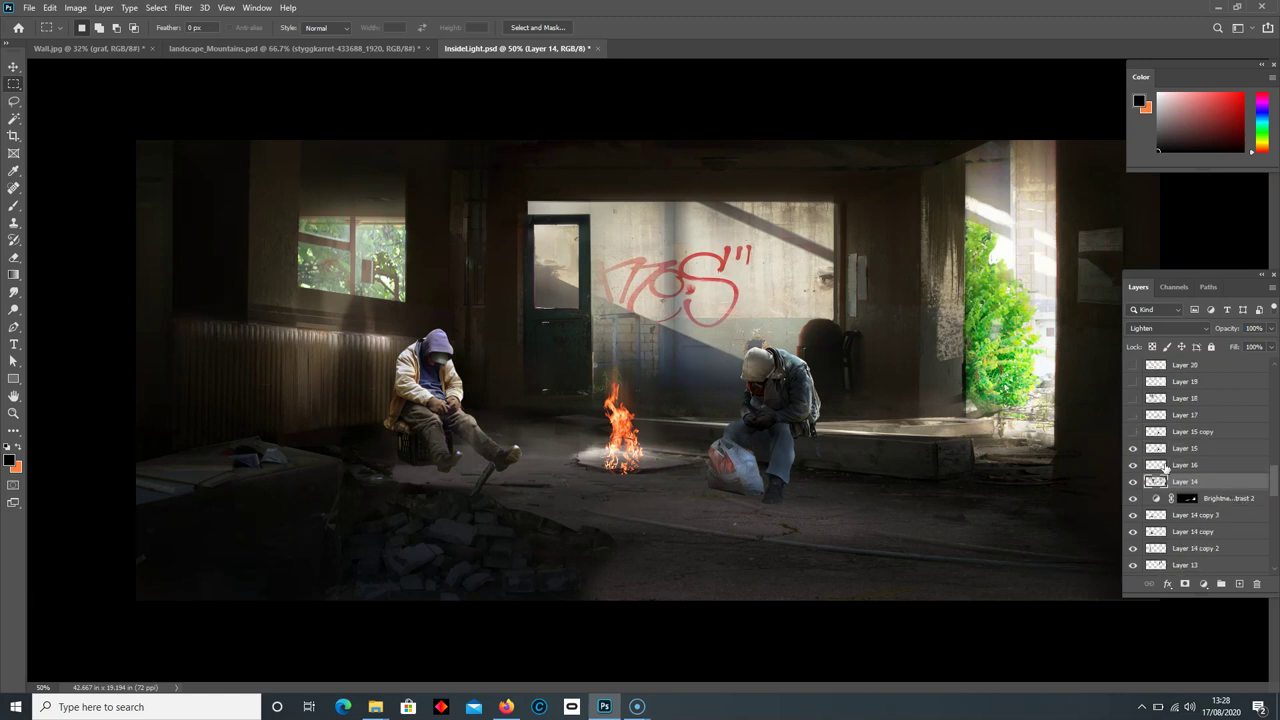
click(1234, 432)
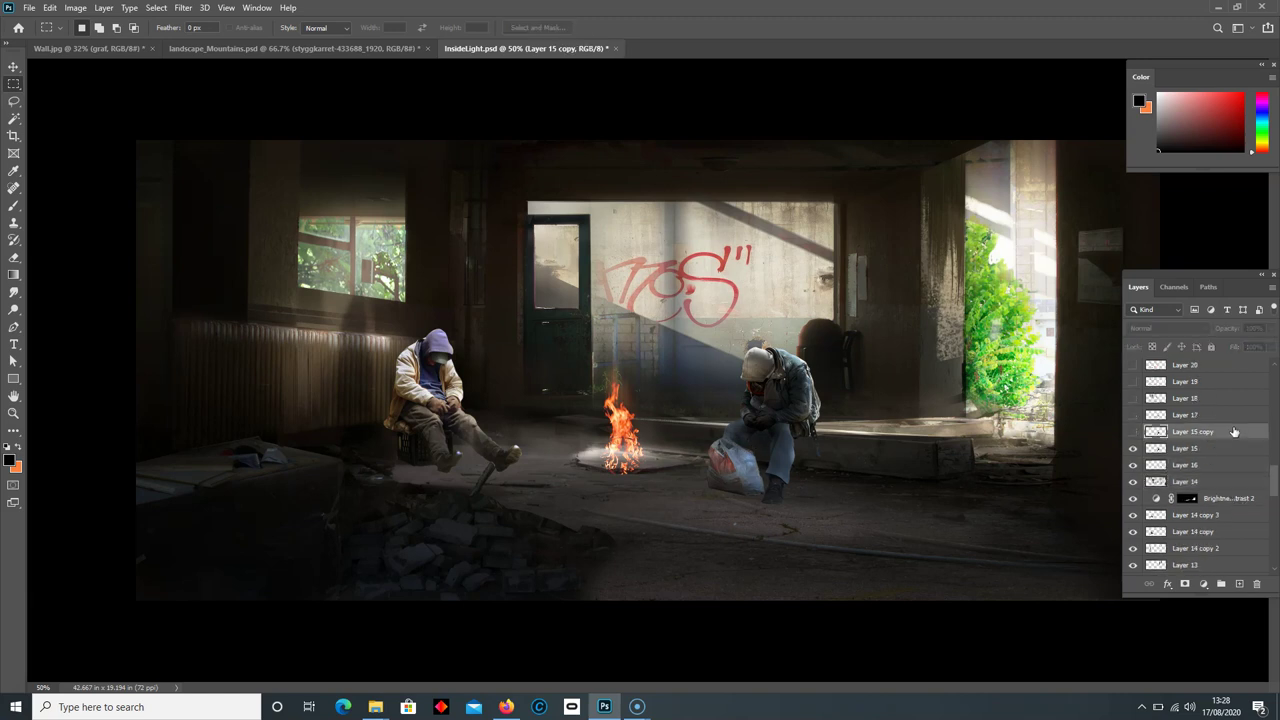
click(1133, 450)
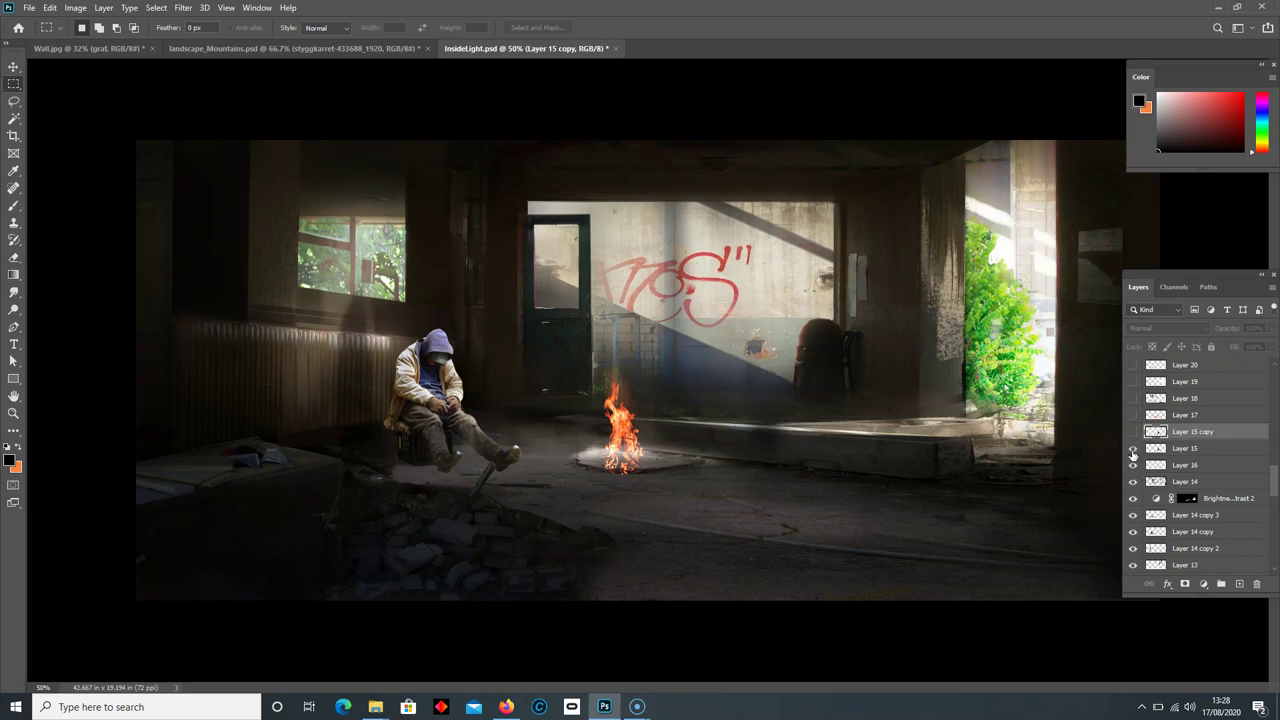
click(1133, 450)
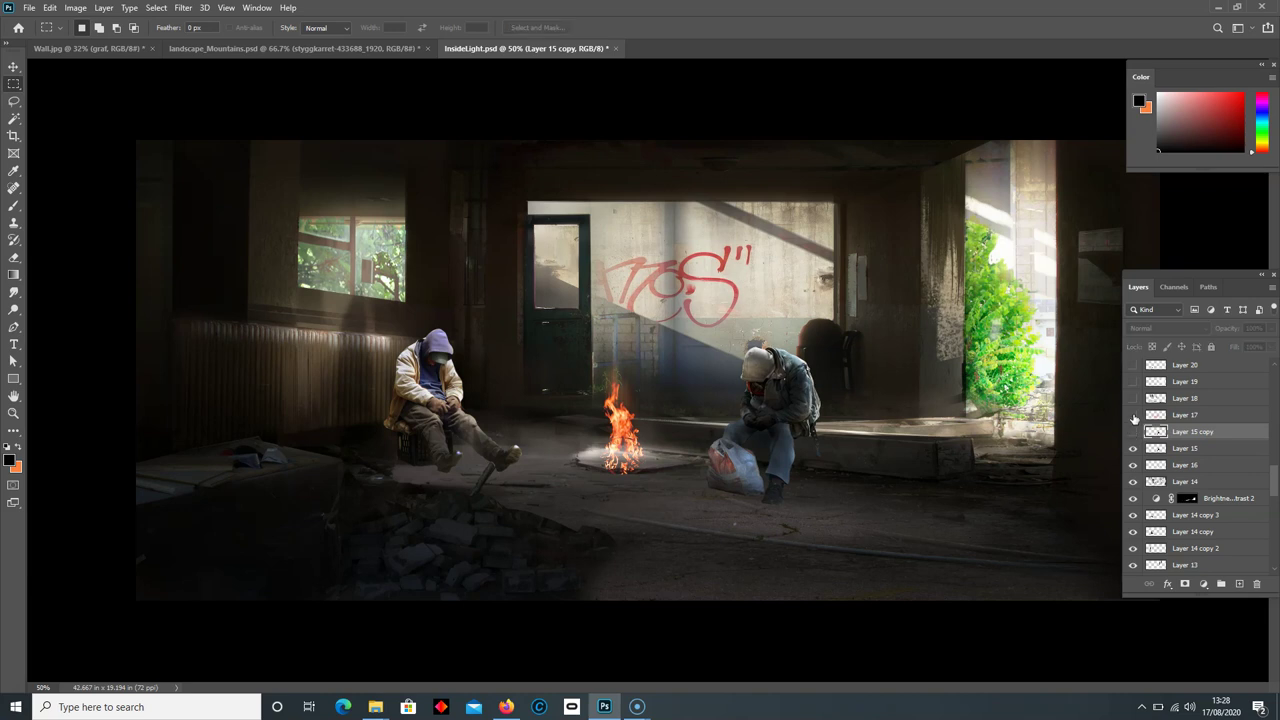
click(1133, 416)
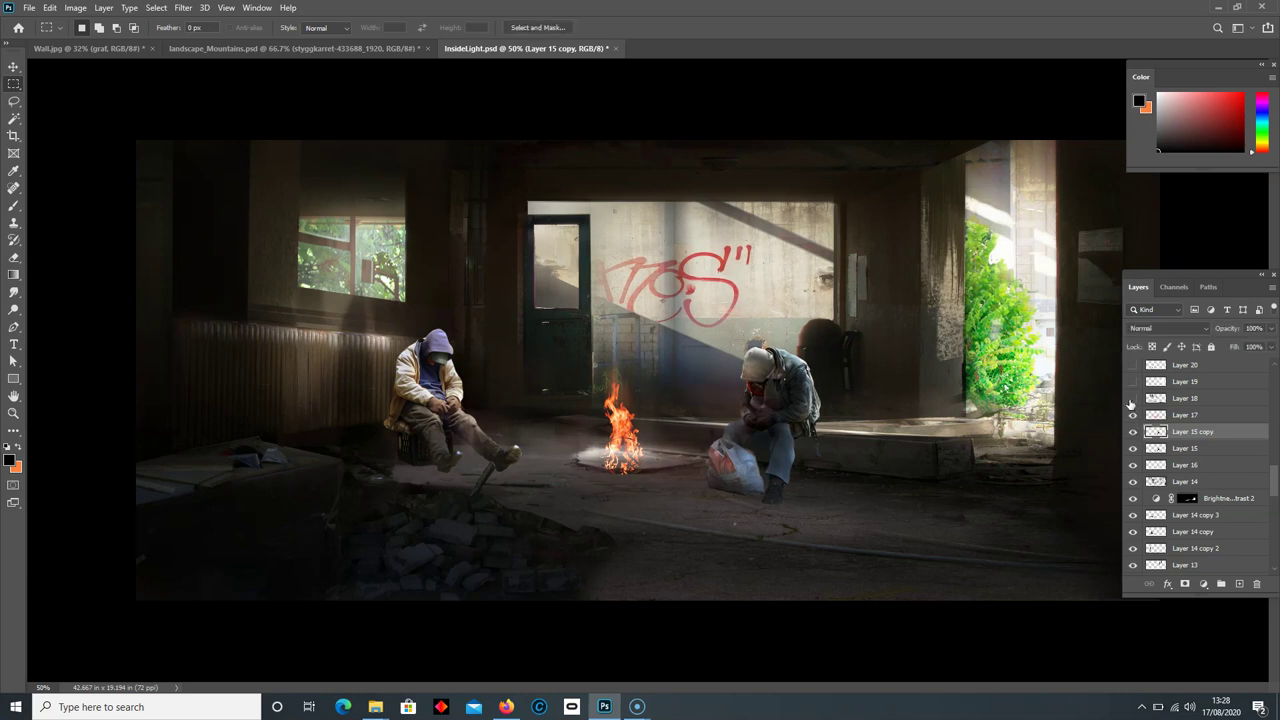
Step: Show Layer 18, comparing it off and on, and show Layer 19 above it
click(1133, 398)
click(1132, 399)
click(1133, 398)
scroll(1131, 410, up, 1)
click(1134, 431)
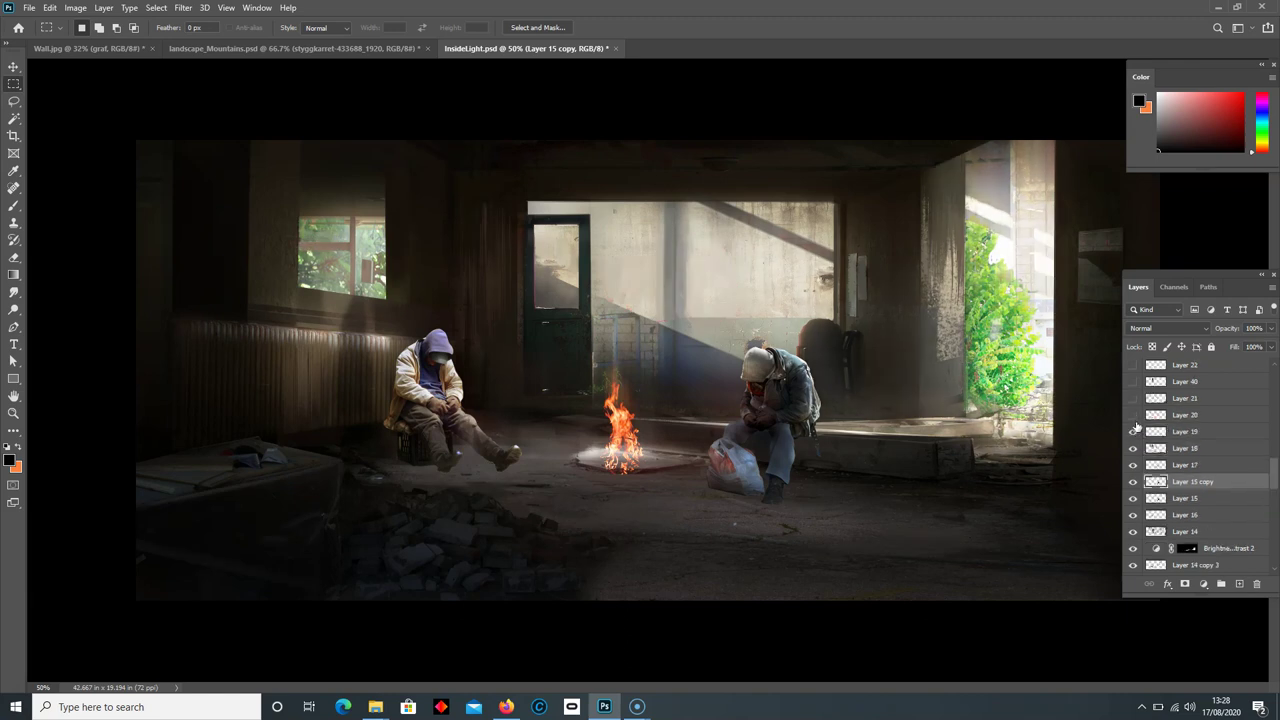
Step: Show Layer 20, compare the rubble with it off and on, leave it on, and dismiss the low-battery notice
click(1133, 415)
scroll(1133, 415, up, 1)
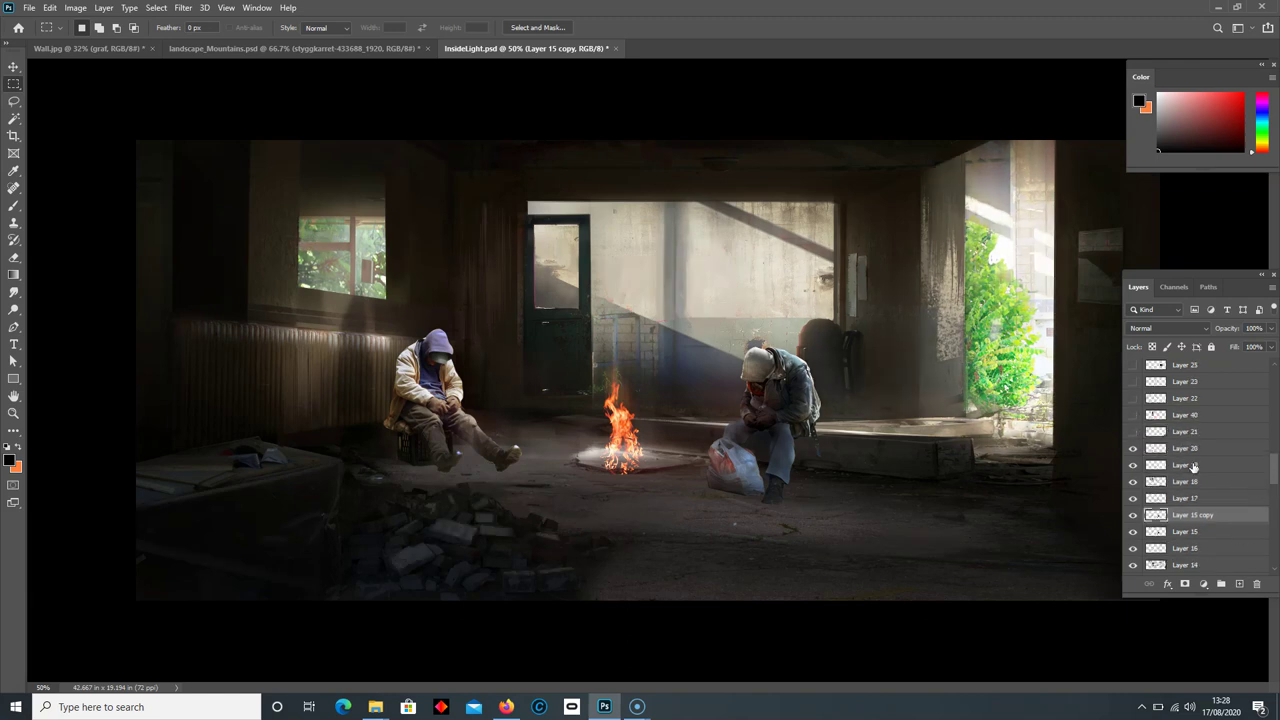
click(1133, 449)
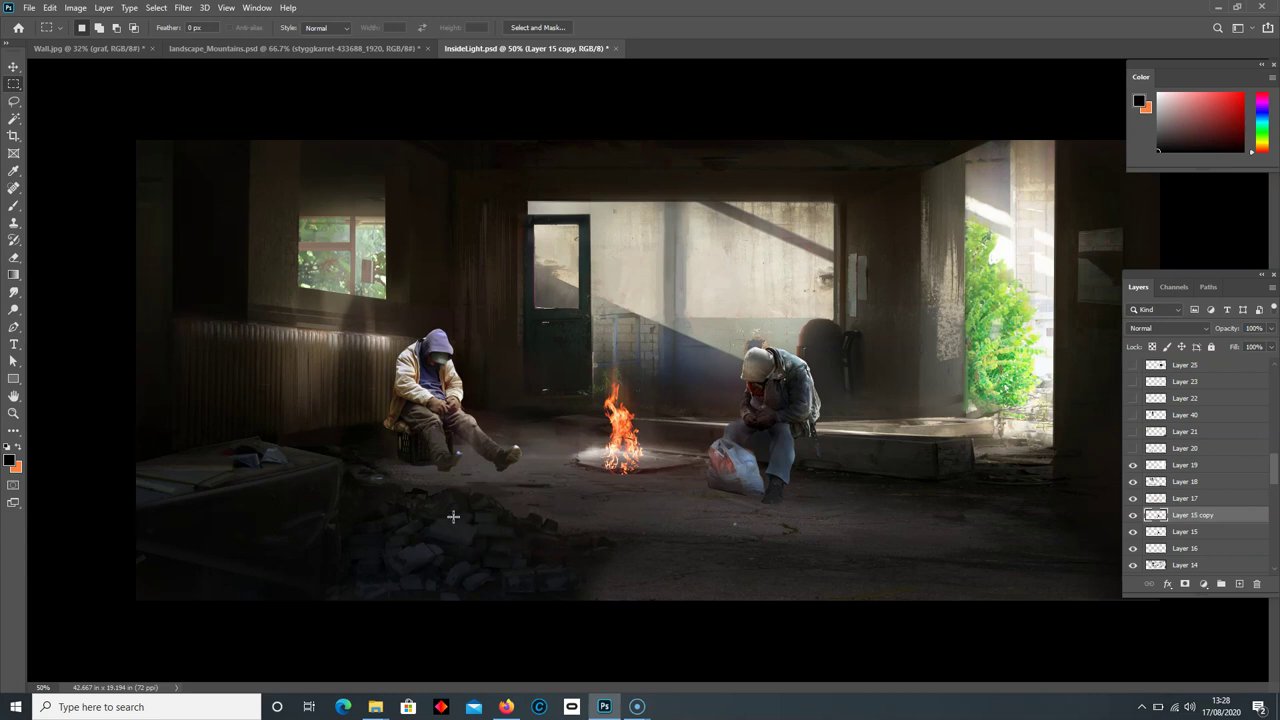
click(1133, 449)
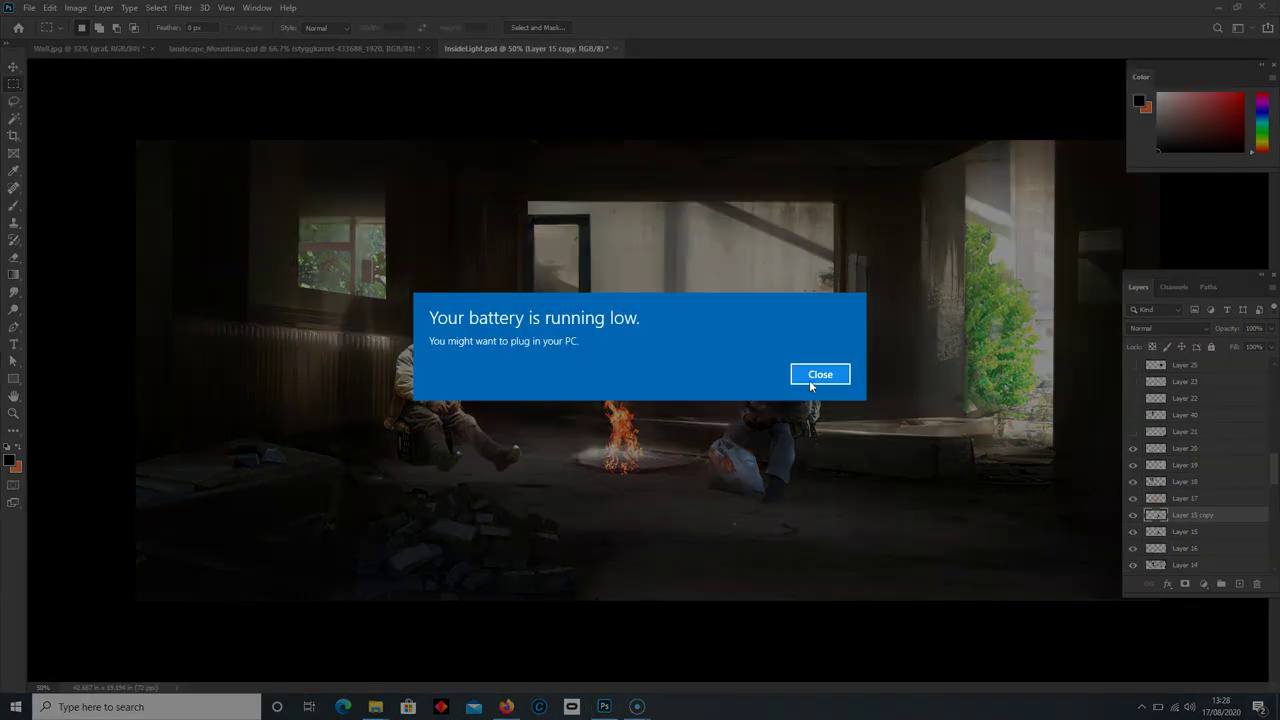
click(815, 375)
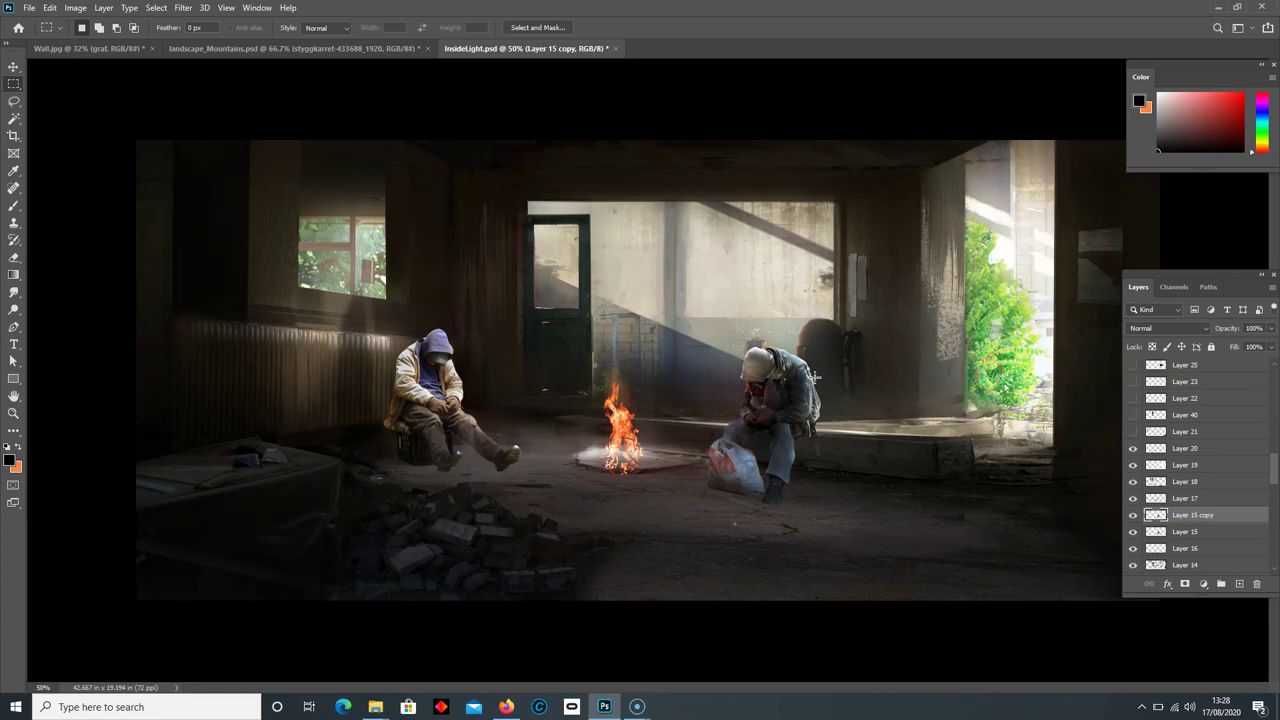
Step: Select and show Layer 21, and show Layer 40 and Layer 22, comparing the fire with Layer 22 off and on
click(1138, 435)
click(1133, 431)
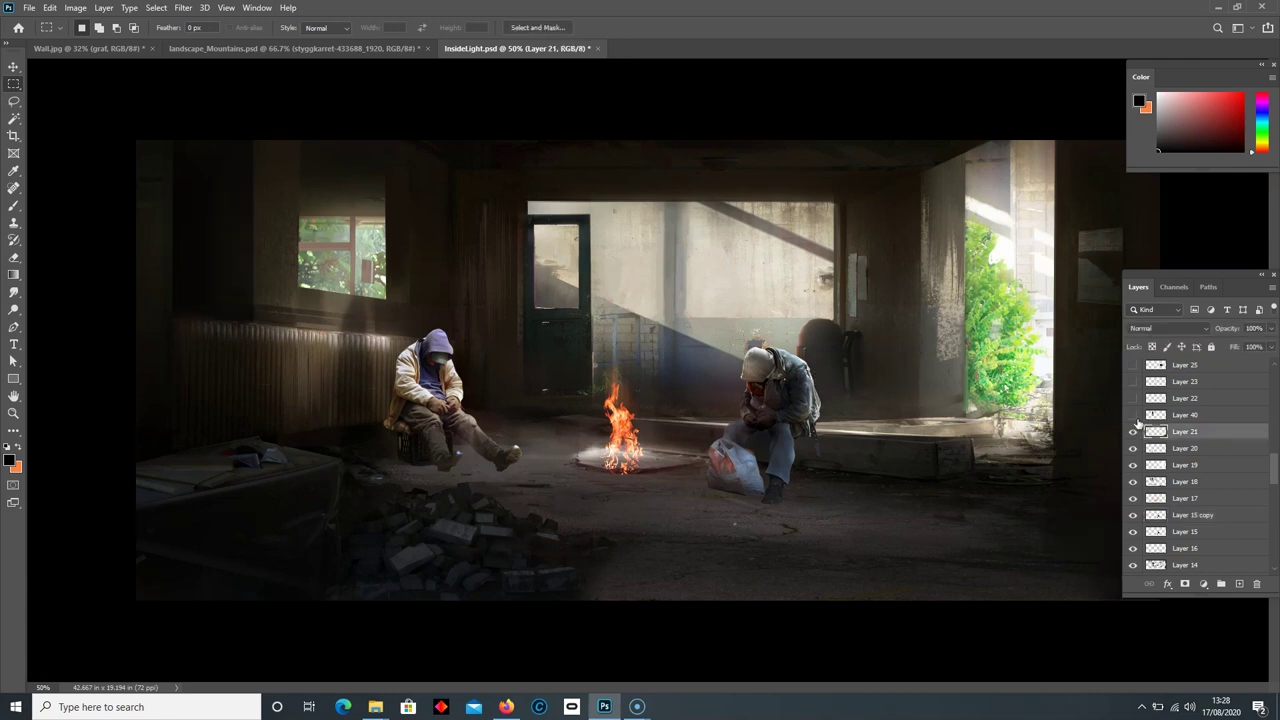
click(1133, 414)
click(1133, 398)
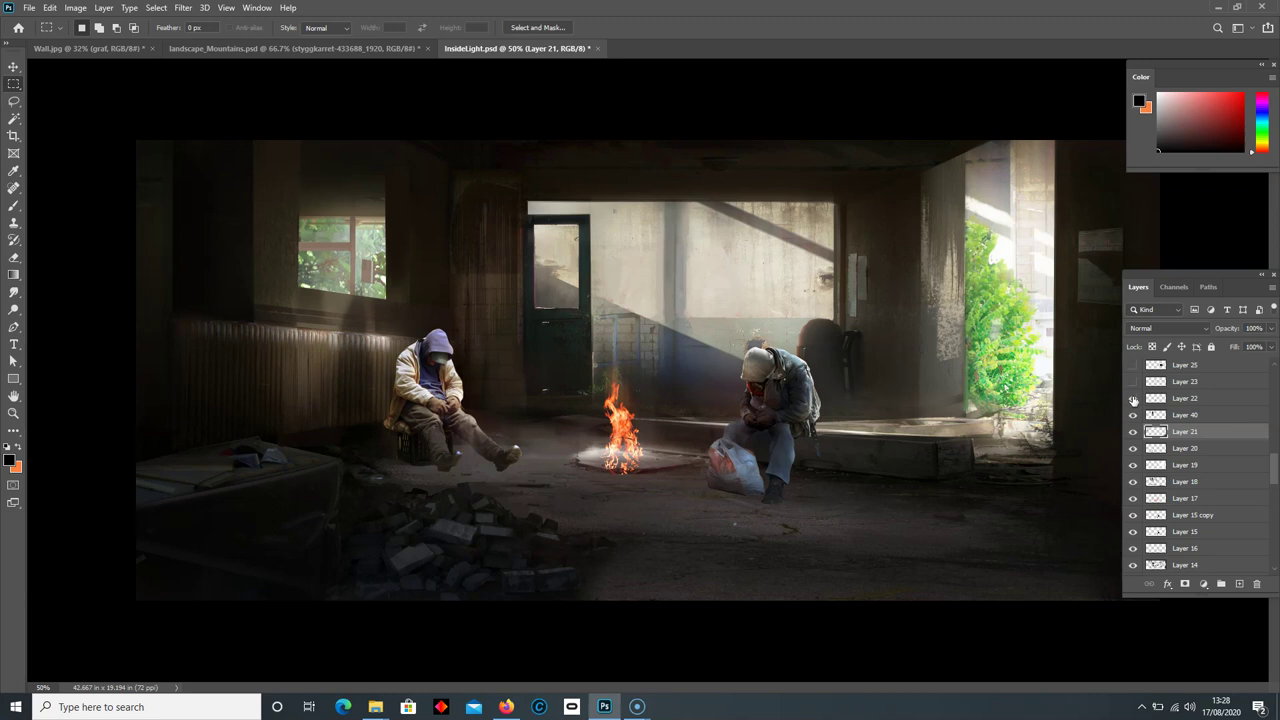
scroll(1190, 470, up, 1)
scroll(1197, 477, up, 2)
click(1133, 449)
click(1133, 449)
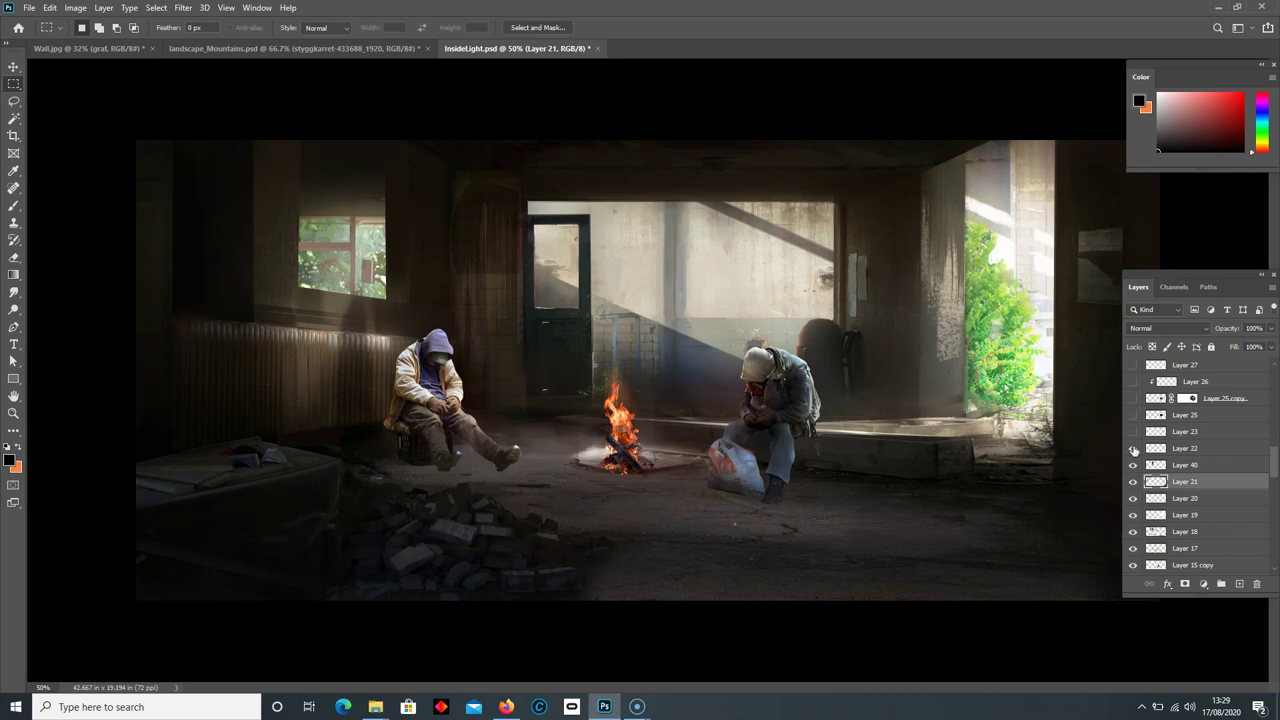
Step: Show Layer 23 and the pile of bags on Layer 25, and select Layer 25
click(1206, 436)
click(1133, 431)
click(1133, 414)
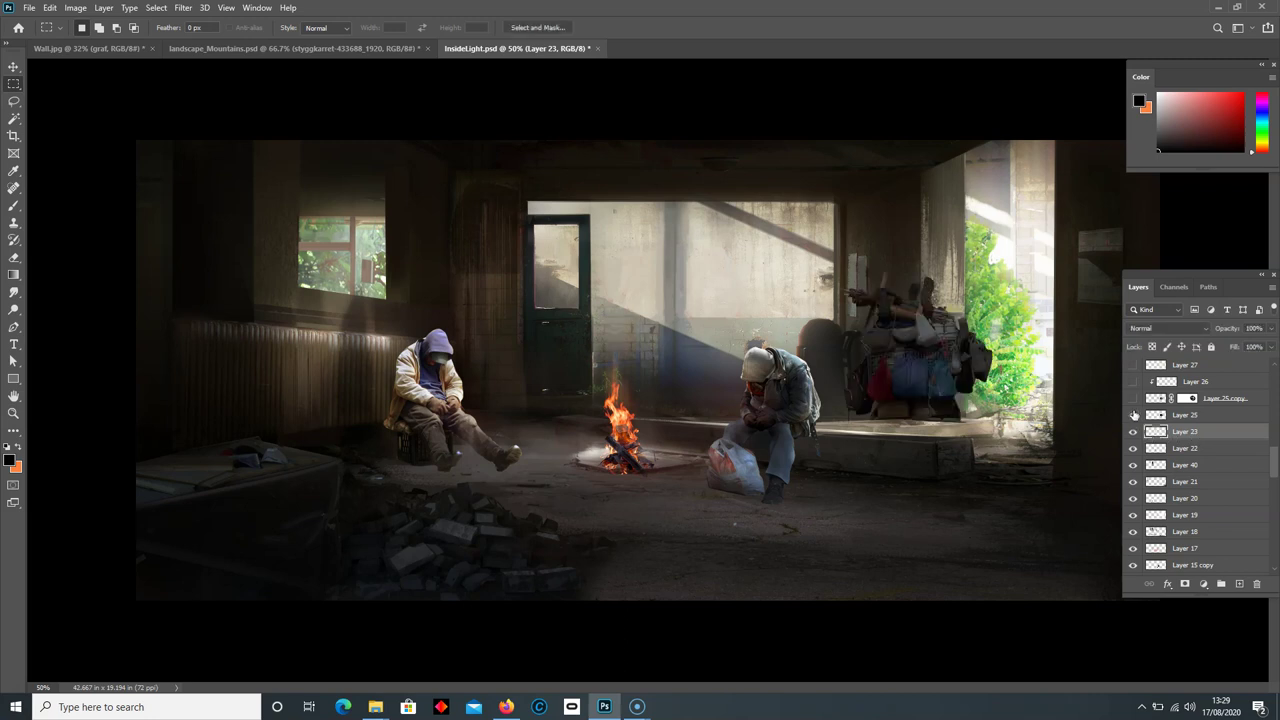
click(1224, 416)
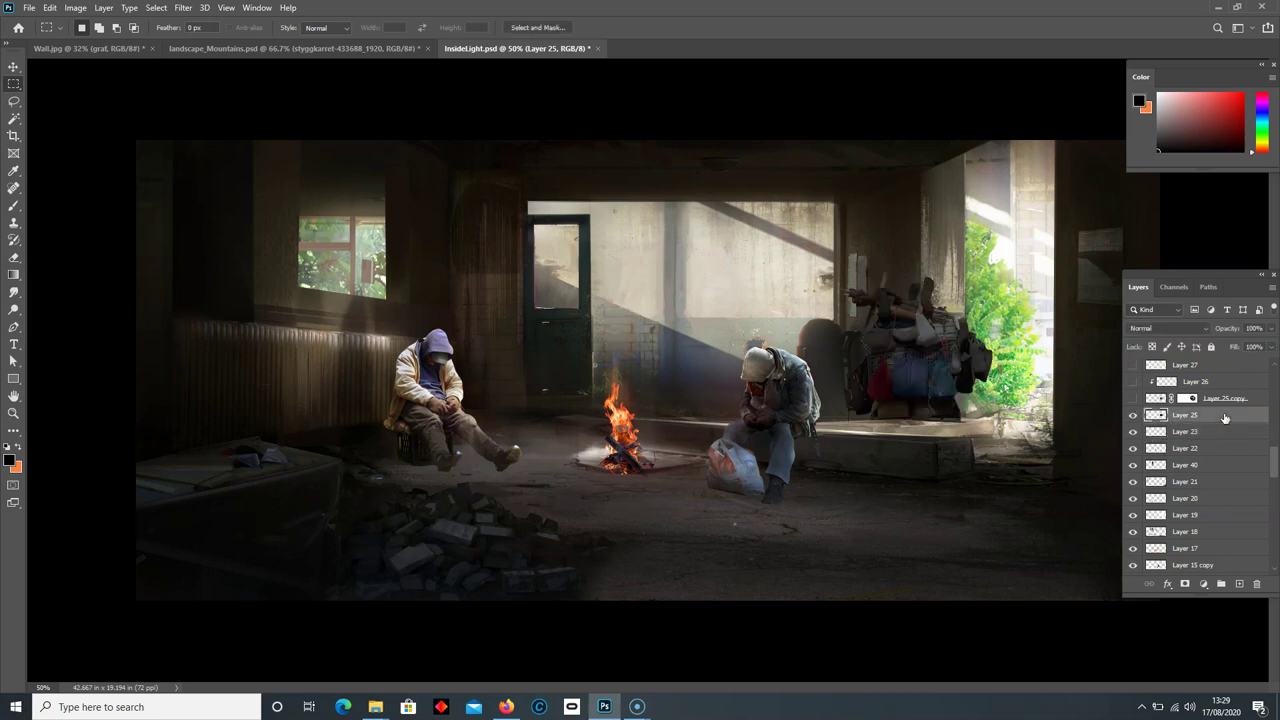
Step: Try a Brightness/Contrast adjustment on Layer 25 with brightness 150 and reduced contrast, and discard it
drag(1276, 456, 1274, 446)
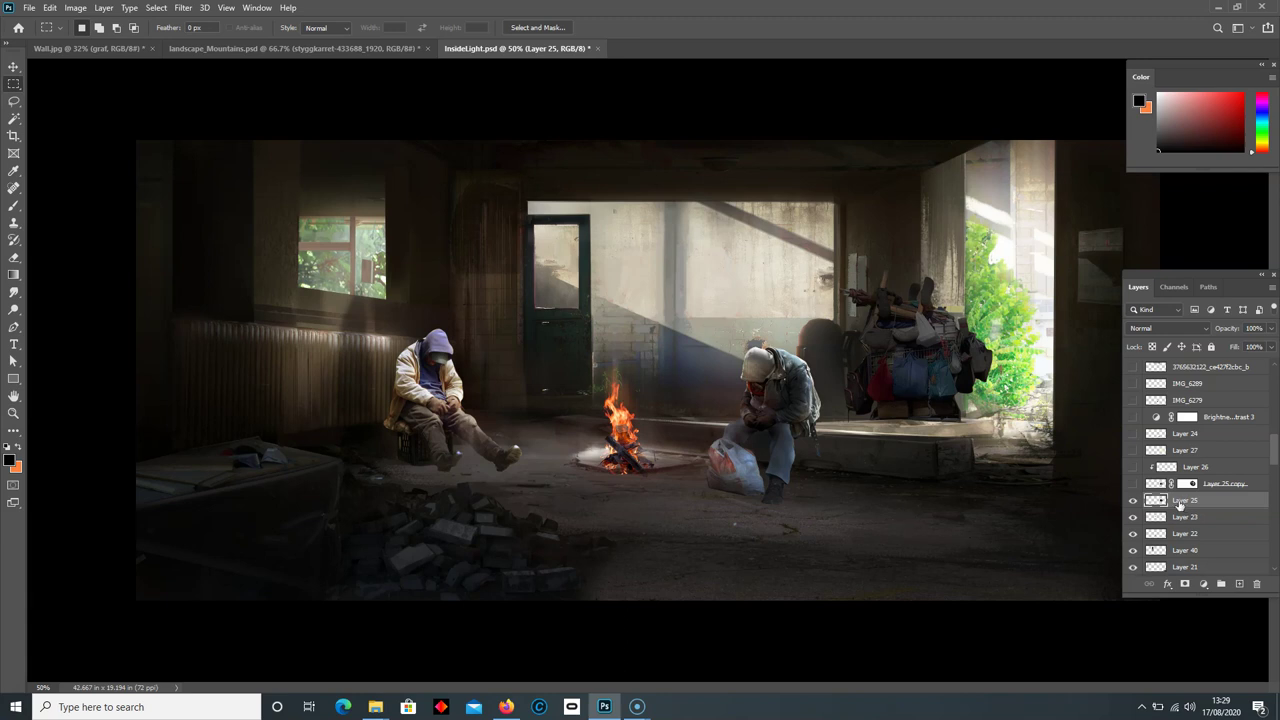
click(75, 7)
mouse_move(100, 41)
click(229, 41)
drag(268, 488, 337, 486)
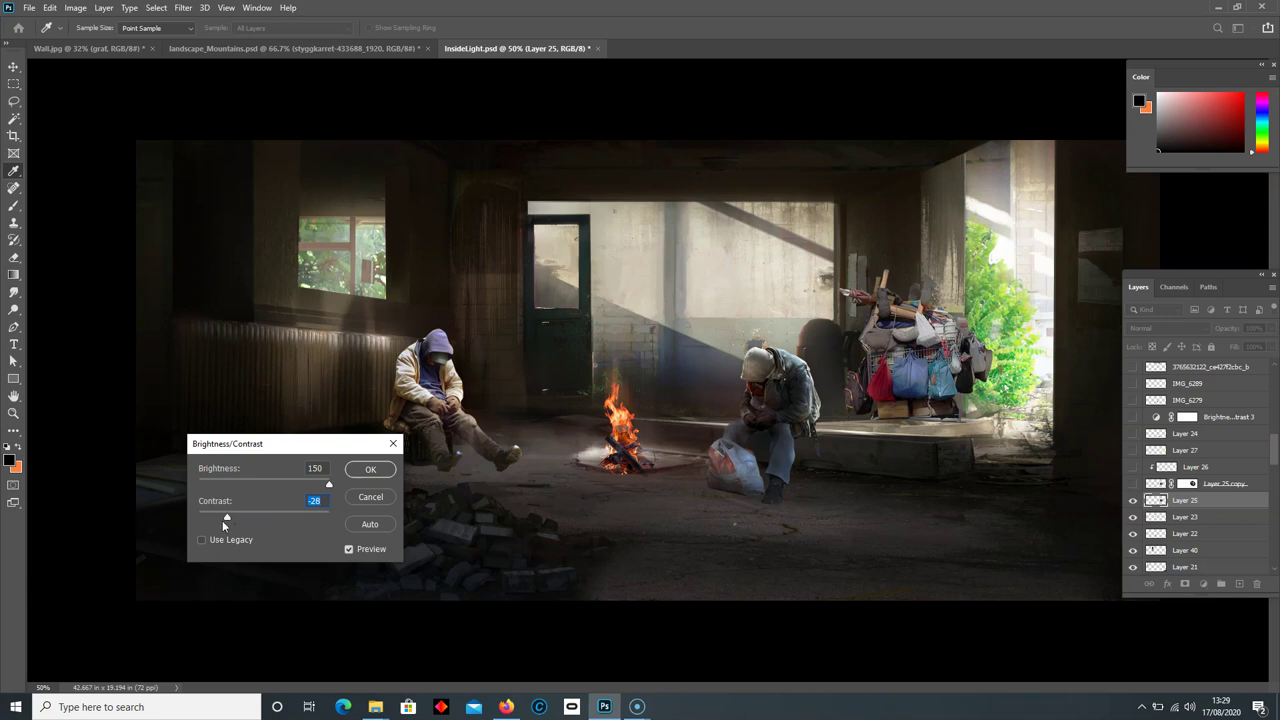
mouse_move(234, 512)
mouse_down()
mouse_move(256, 520)
mouse_move(240, 520)
mouse_up()
click(372, 496)
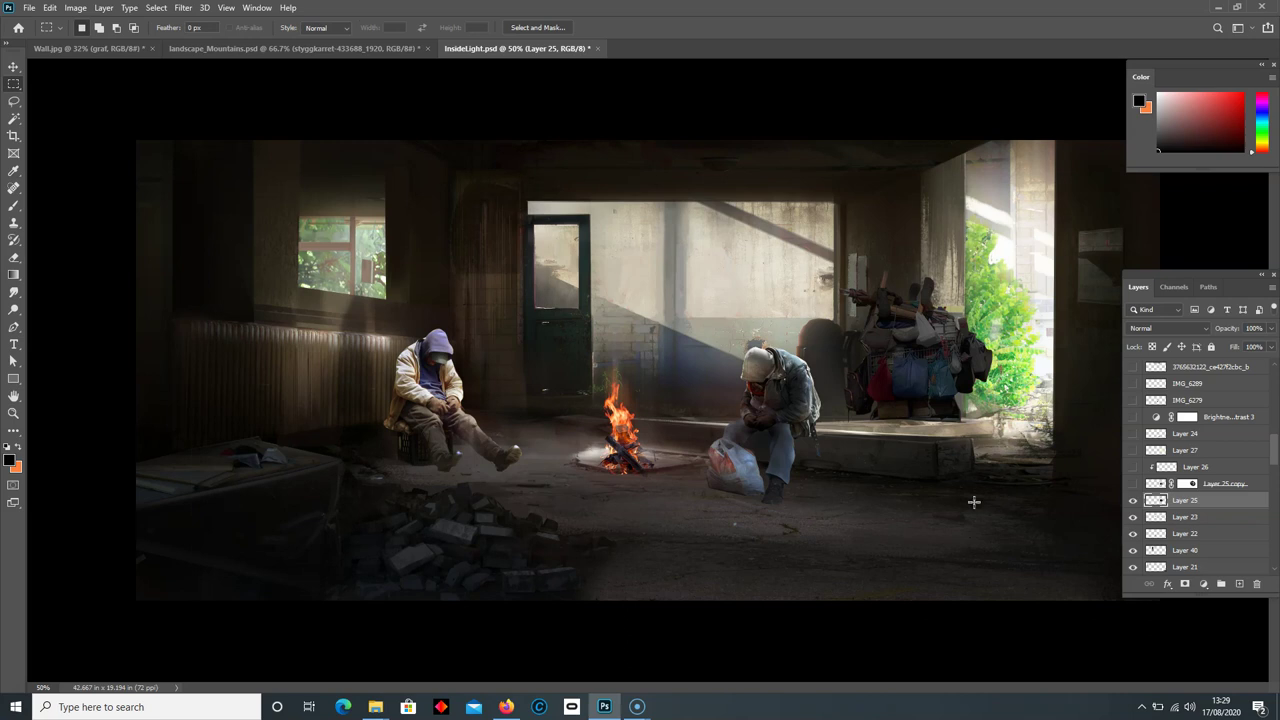
Step: Show and hide Layer 25 copy, then try a Brightness/Contrast adjustment on Layer 25 with brightness -107 and discard it
click(1133, 484)
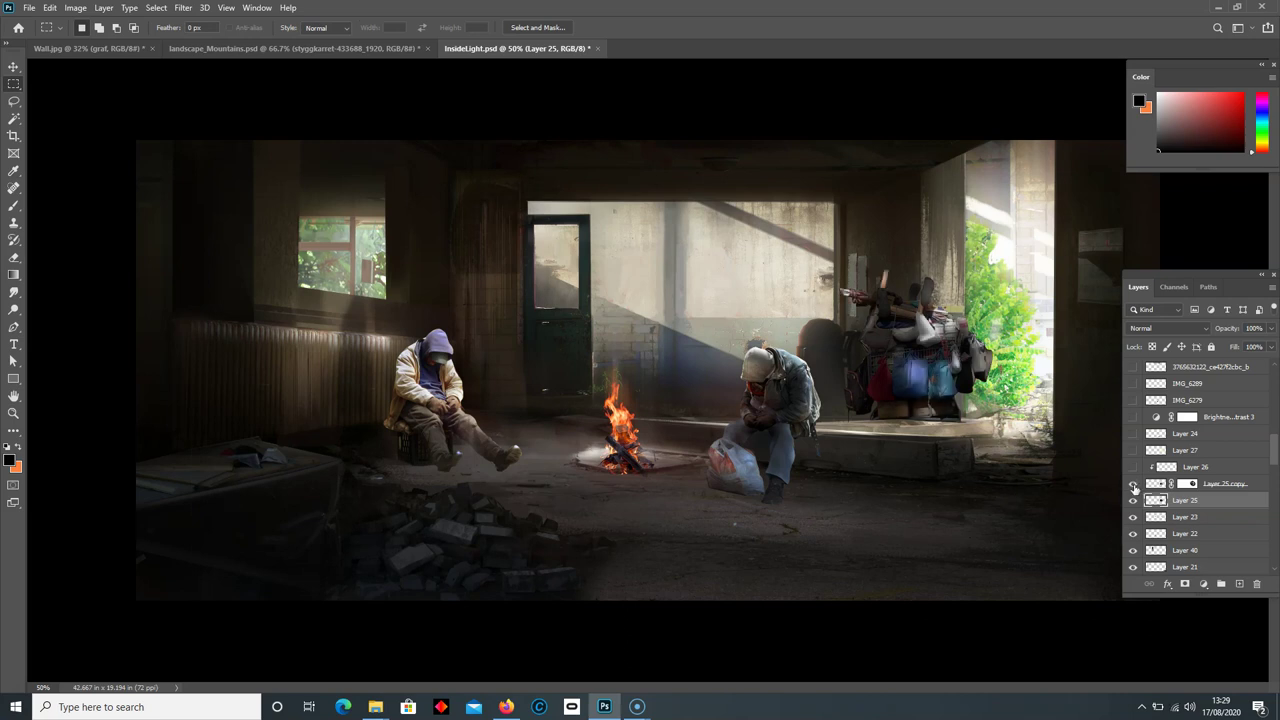
click(1134, 485)
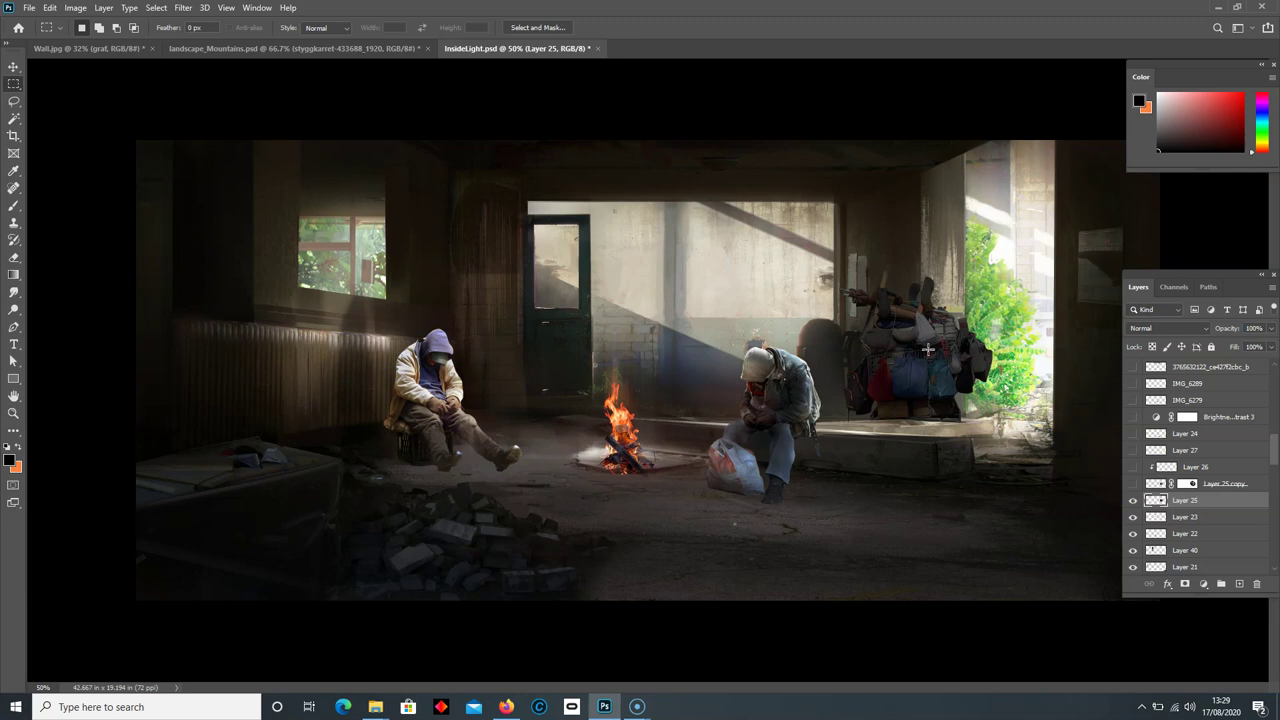
click(78, 10)
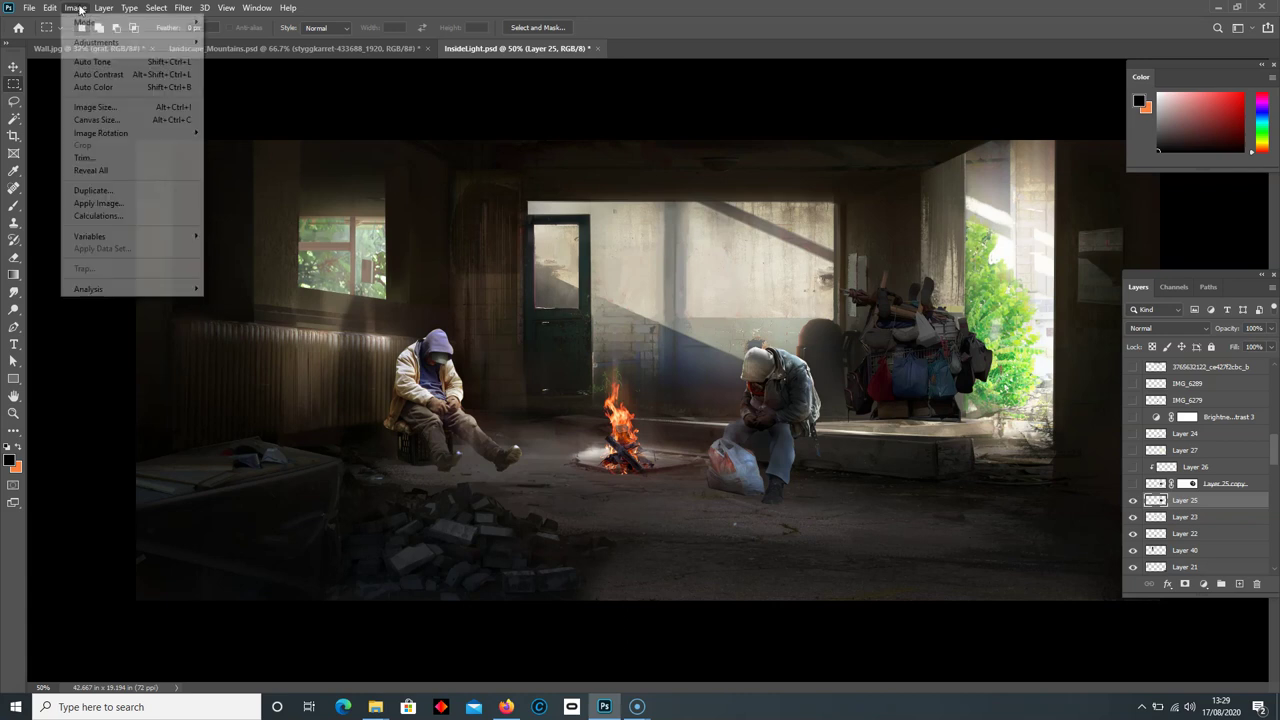
mouse_move(100, 43)
click(228, 45)
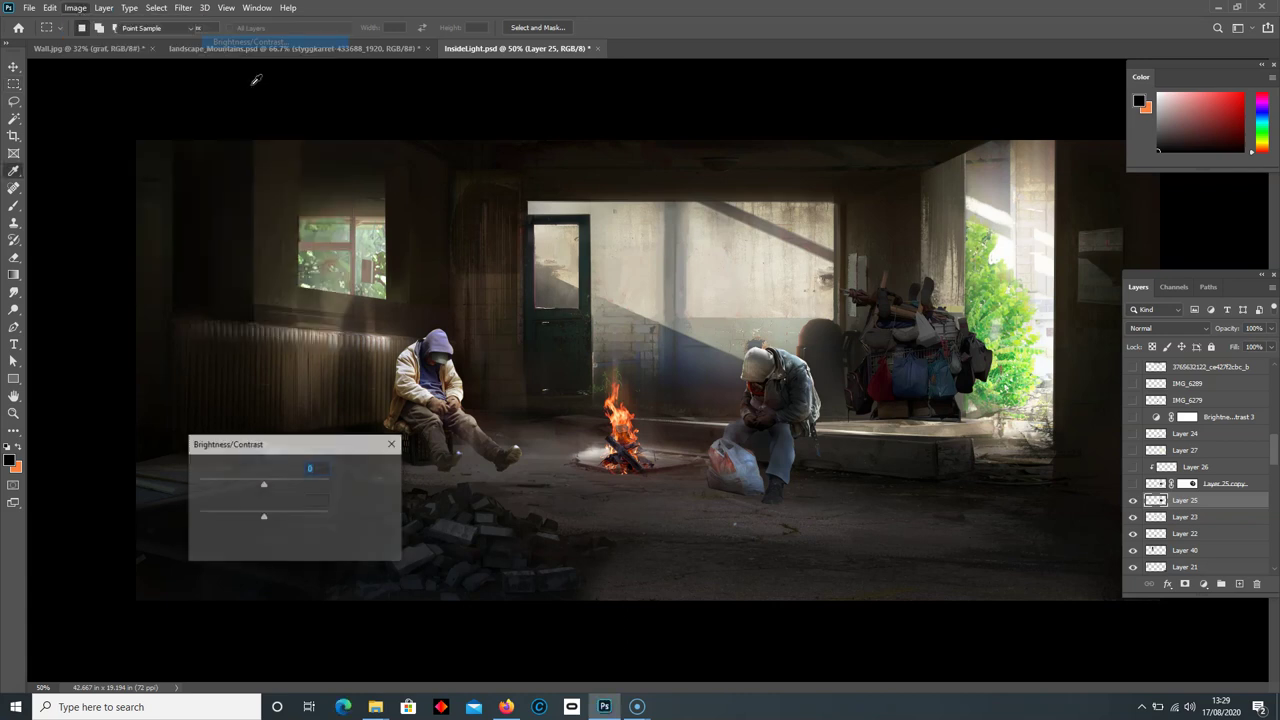
drag(264, 486, 219, 488)
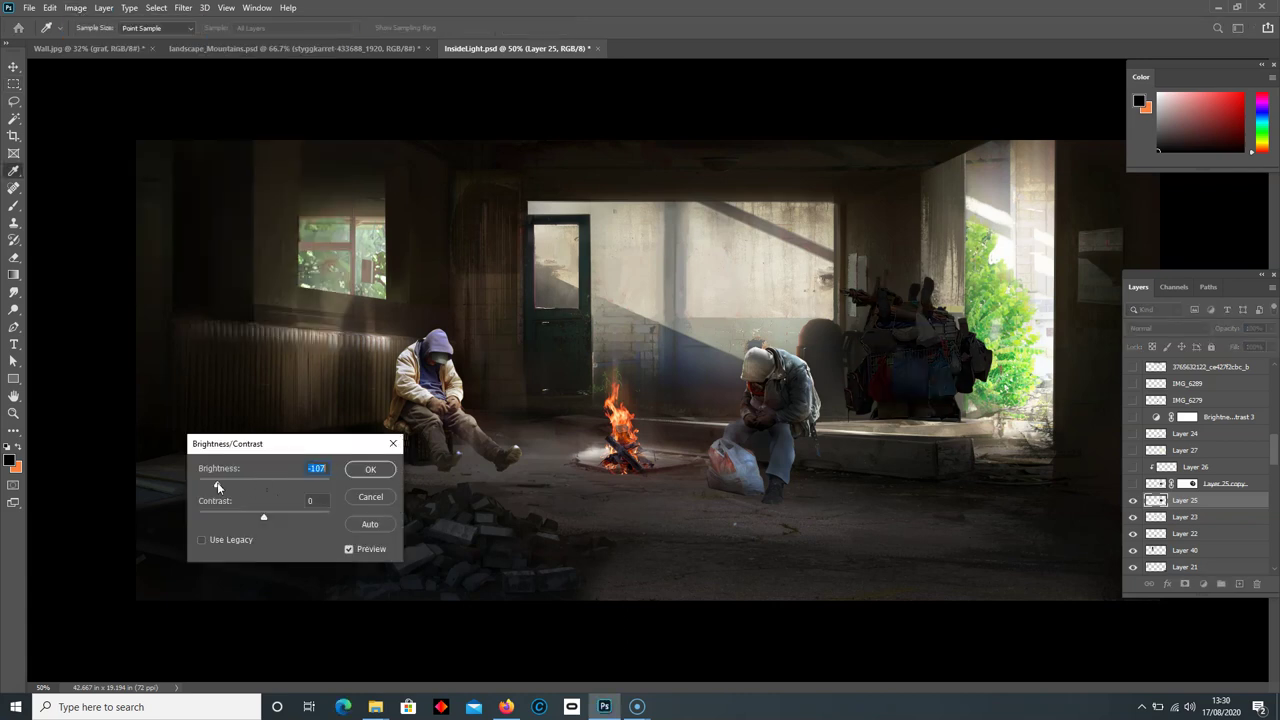
click(371, 497)
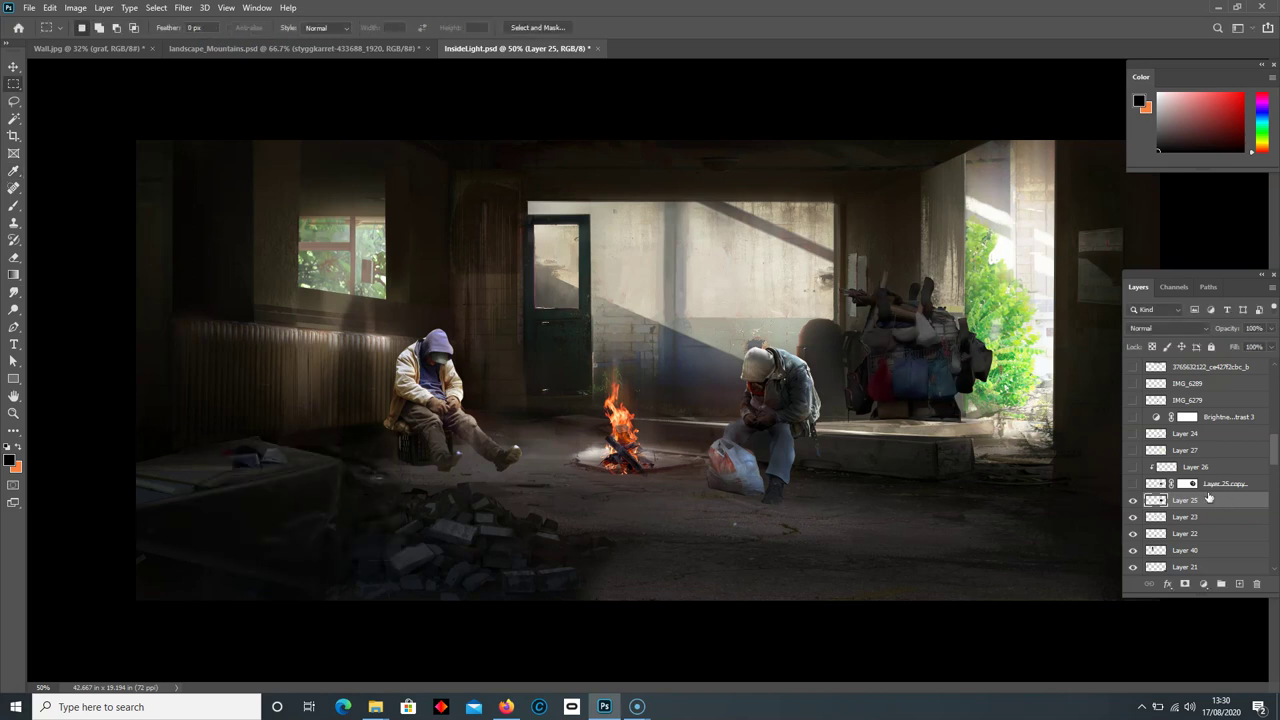
Step: Compare the pile of bags with Layer 25 copy on and off, leave it off, and reselect Layer 25
click(1155, 484)
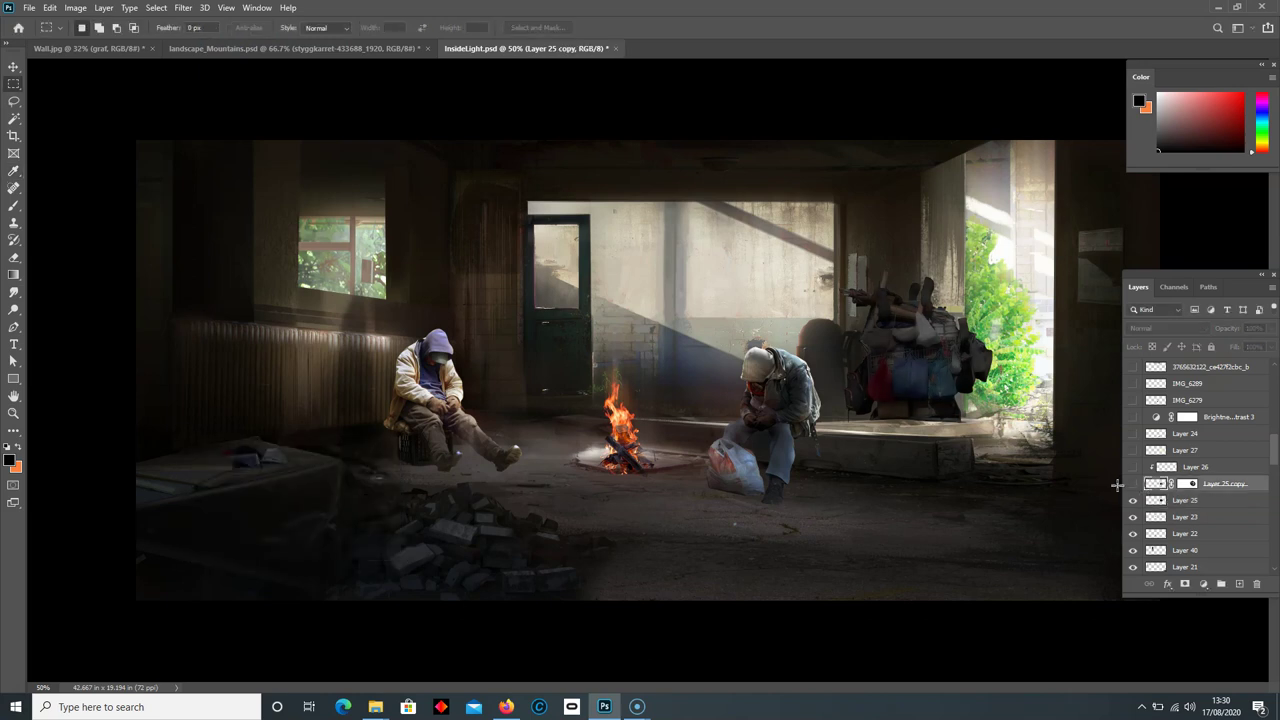
click(1132, 484)
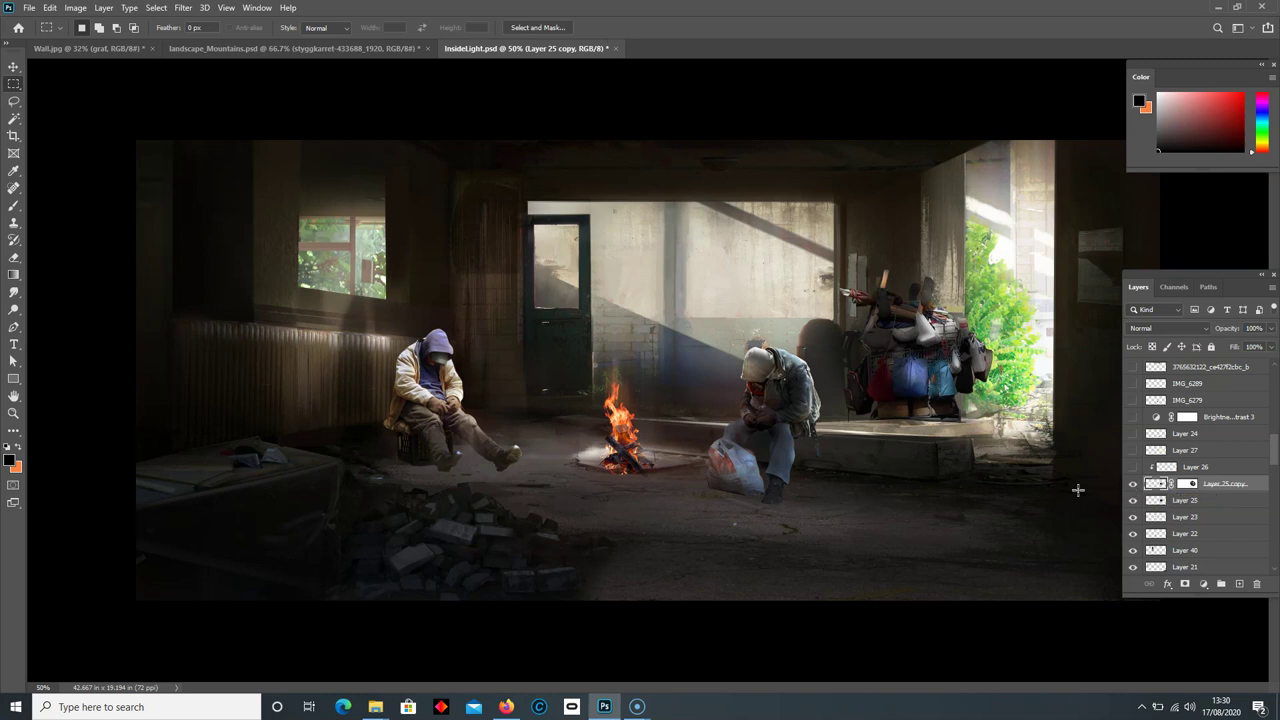
click(1133, 484)
click(1185, 500)
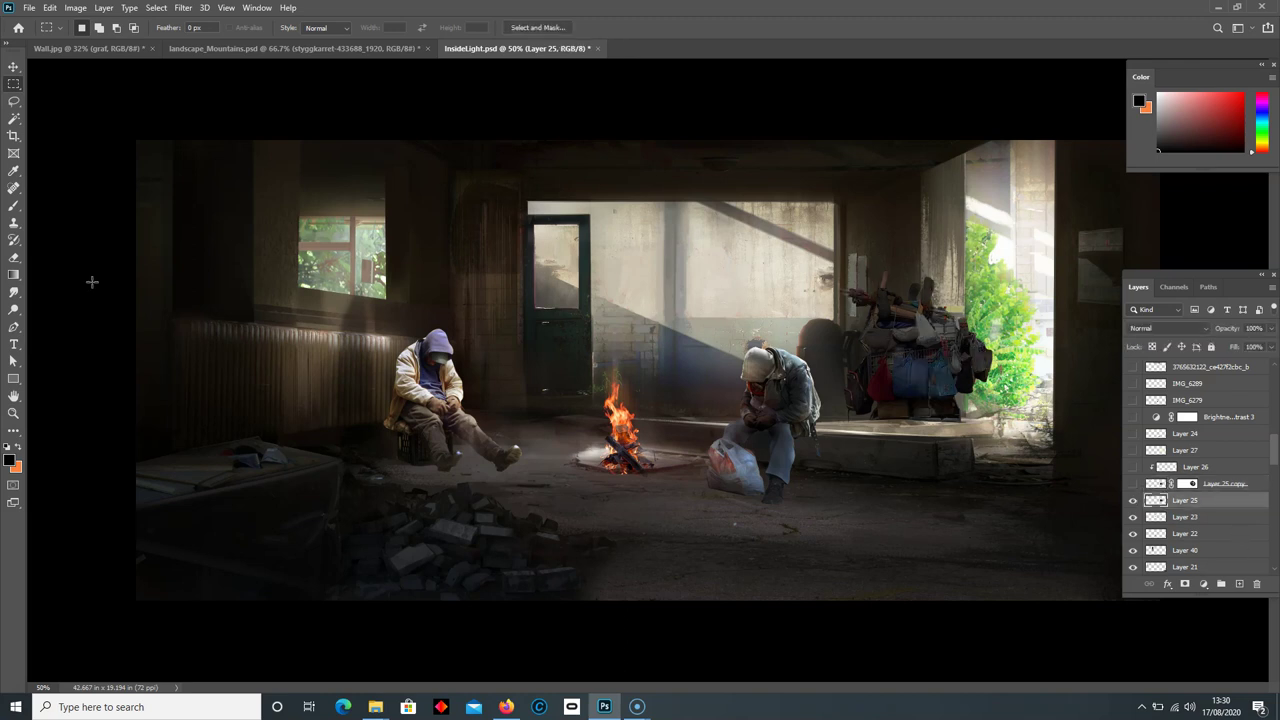
Step: Duplicate Layer 25, the pile of bags
click(76, 8)
mouse_move(96, 42)
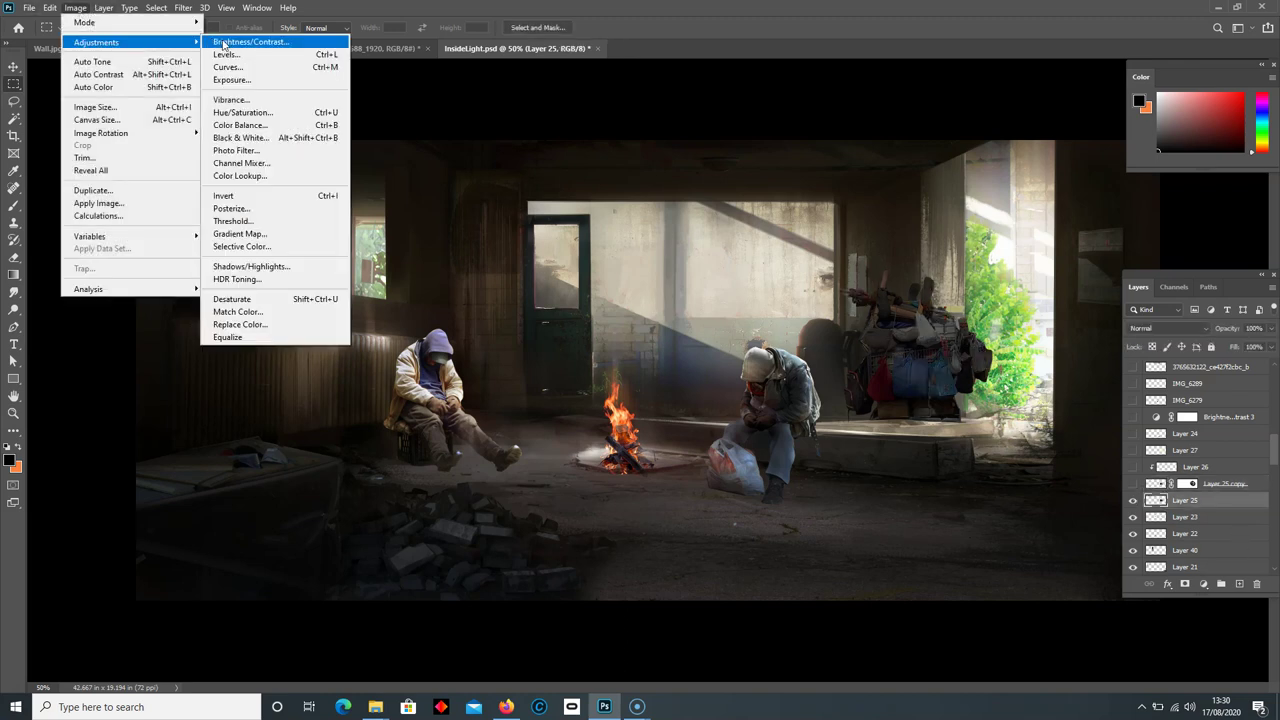
click(1185, 505)
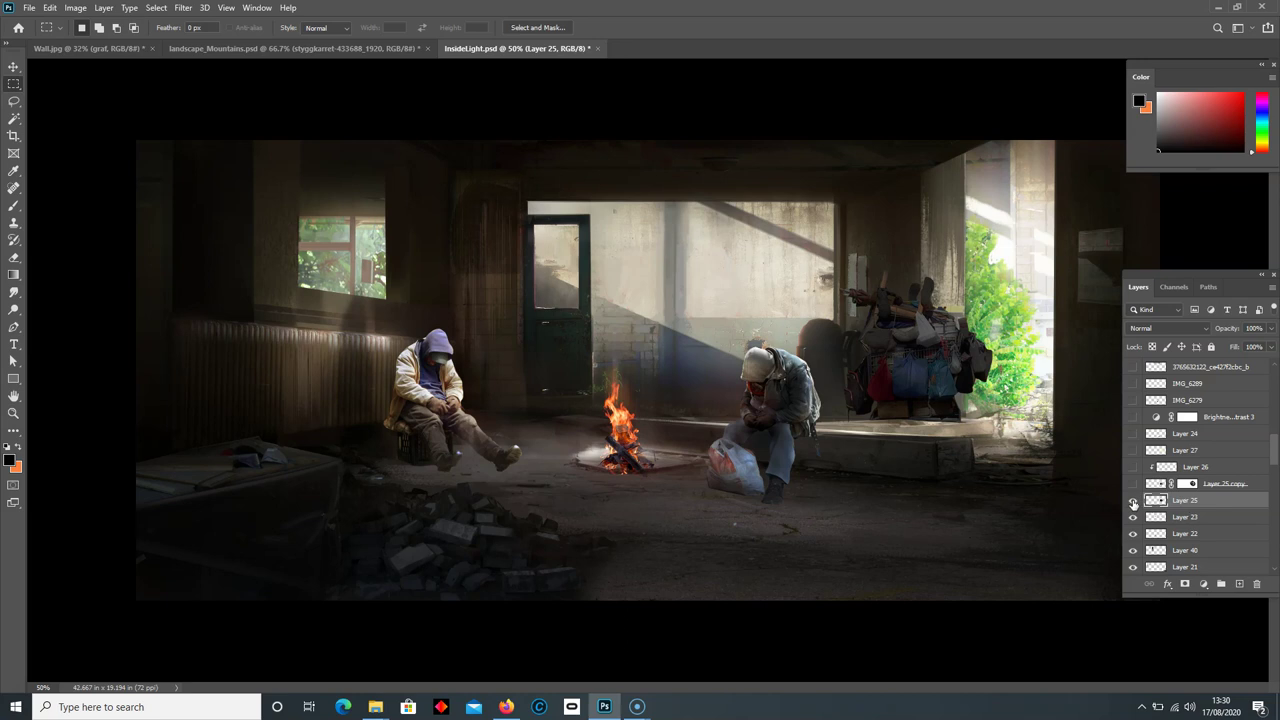
drag(1222, 504, 1239, 583)
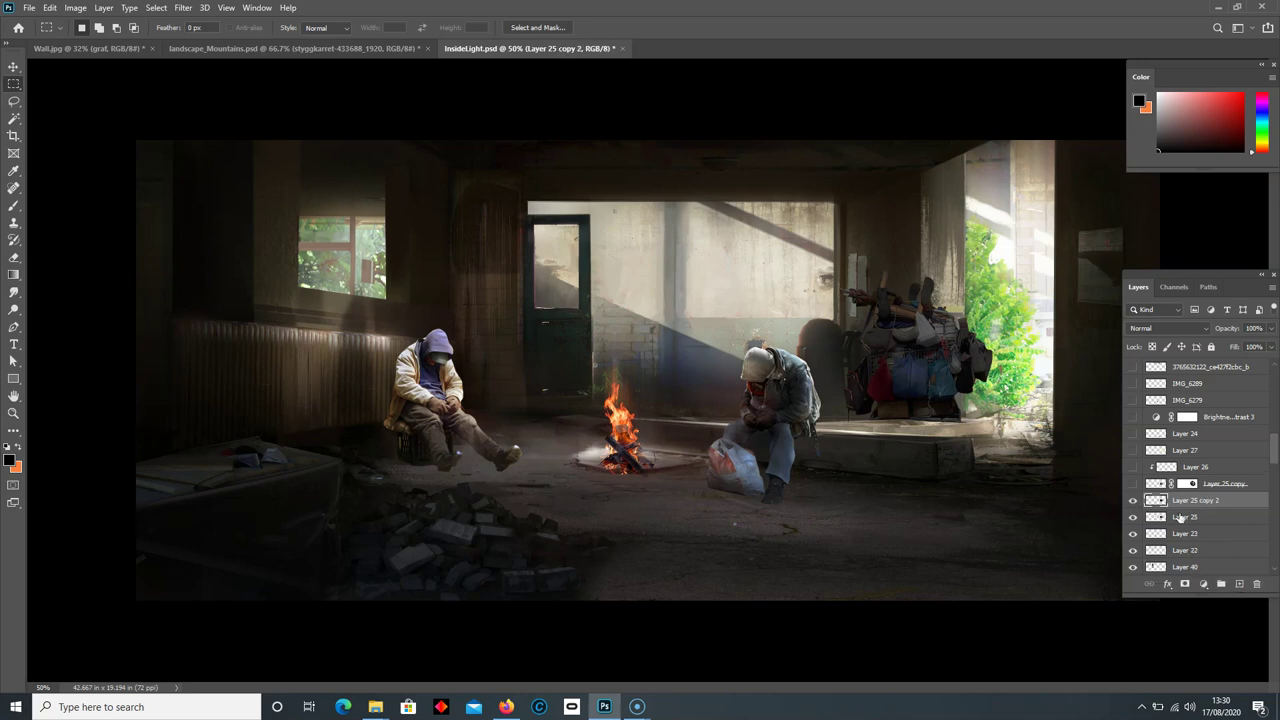
Step: Brighten the duplicated bags with Curves, using points at input 130, output 245 and input 21, output 113
click(76, 8)
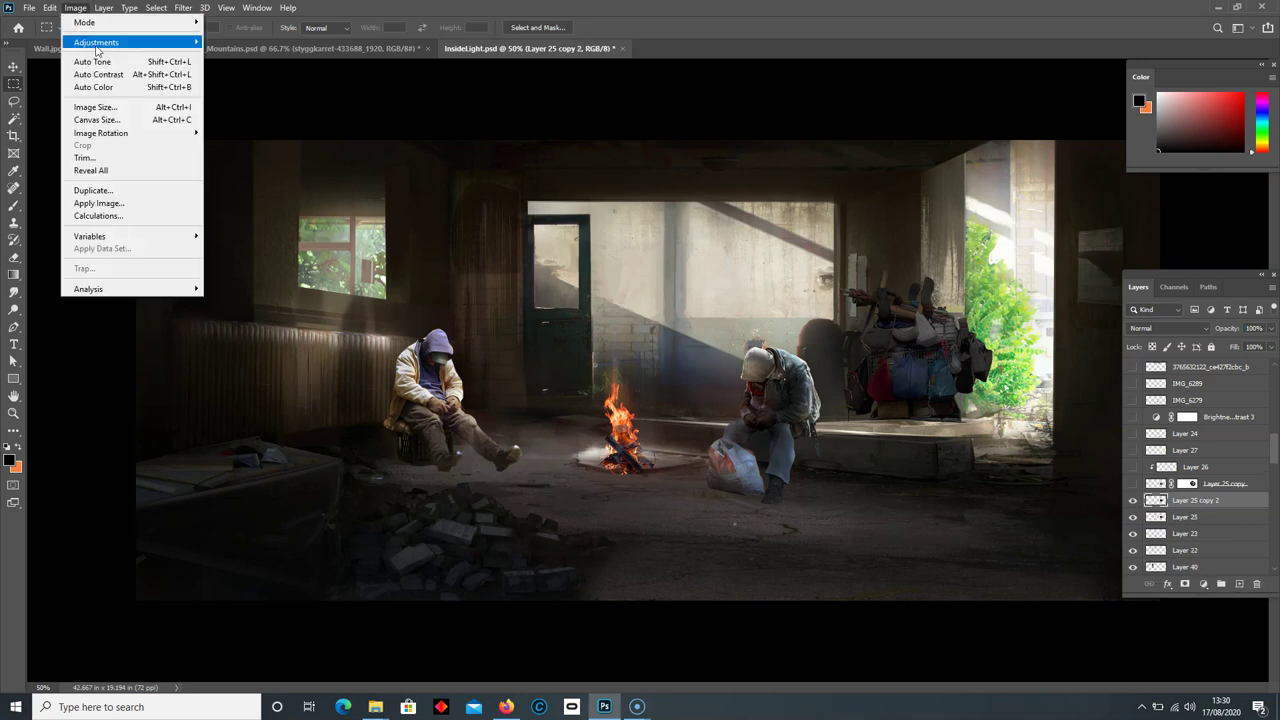
mouse_move(96, 42)
click(240, 67)
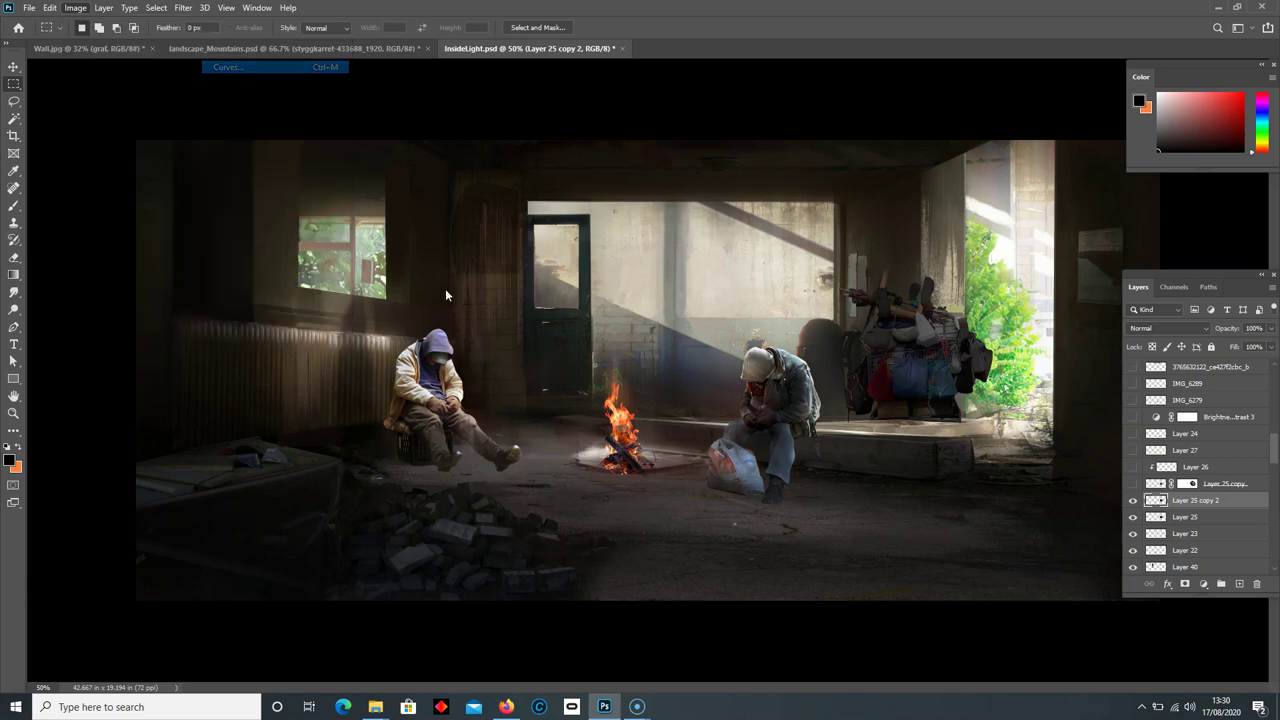
drag(620, 174, 288, 169)
drag(349, 276, 313, 235)
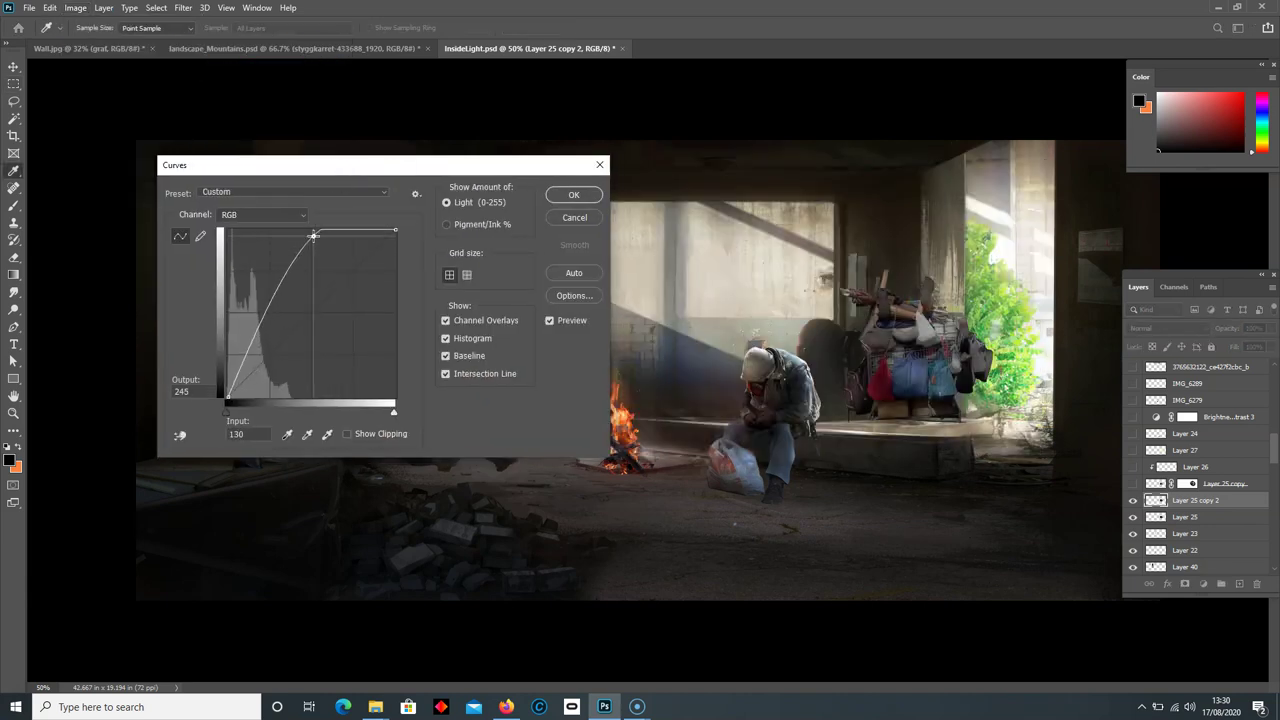
drag(270, 302, 241, 322)
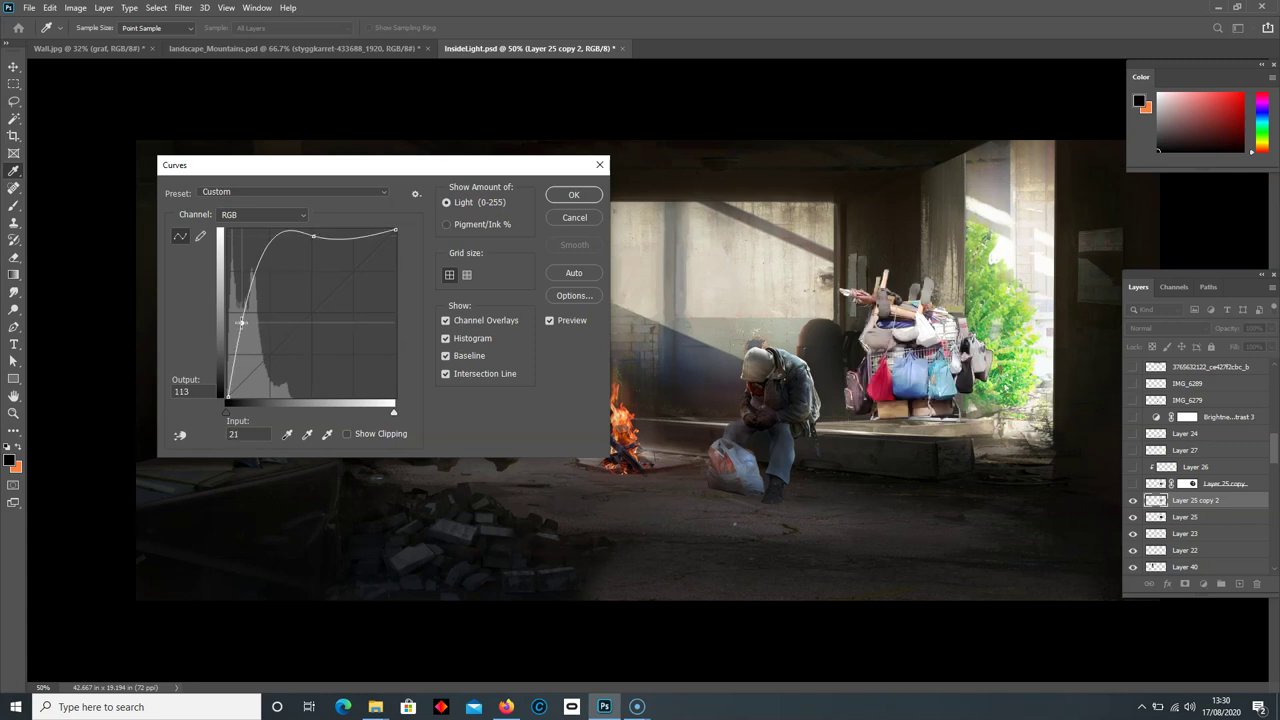
click(574, 195)
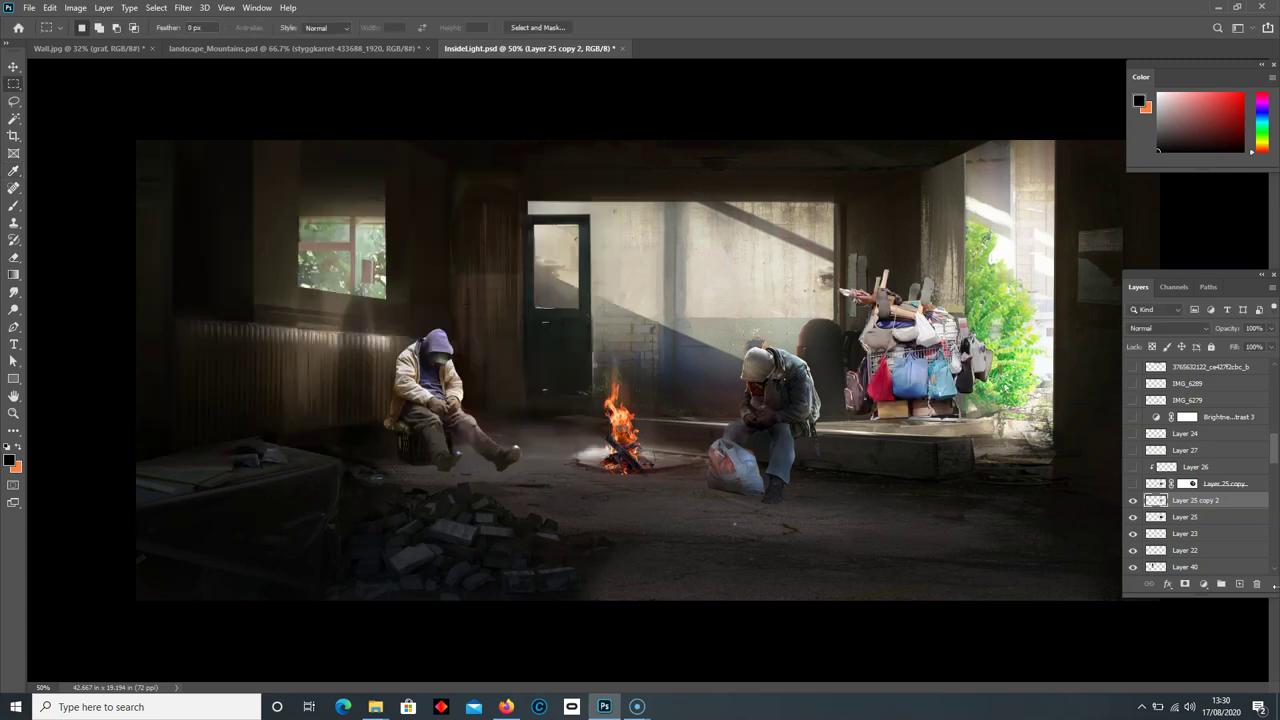
Step: Add a layer mask to Layer 25 copy 2 and choose the Brush tool for painting on it
click(1185, 583)
right_click(14, 205)
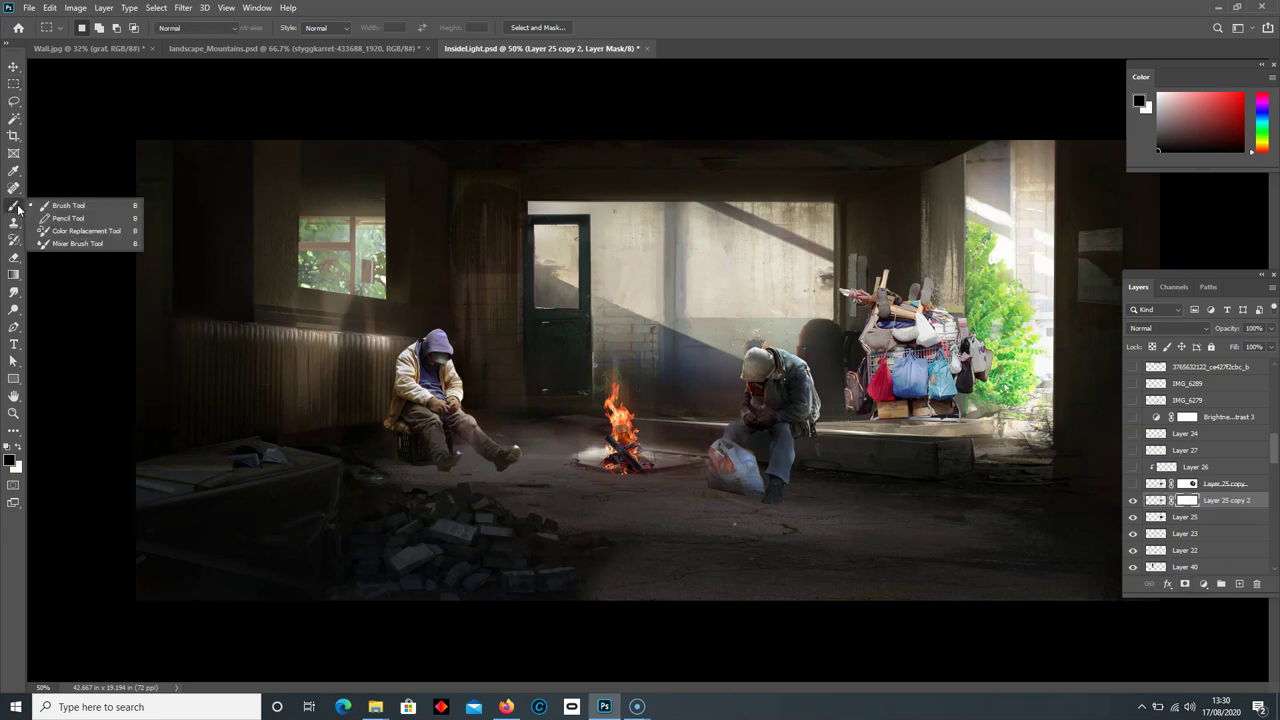
click(51, 205)
right_click(848, 372)
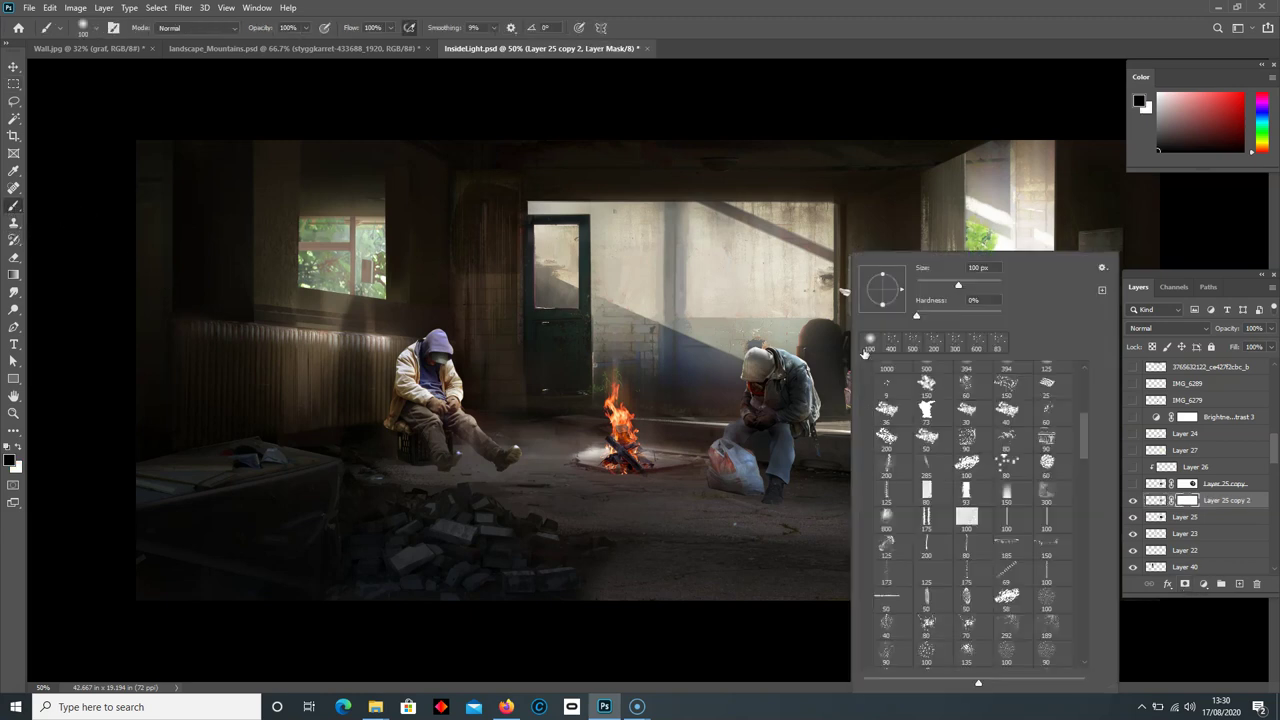
click(851, 124)
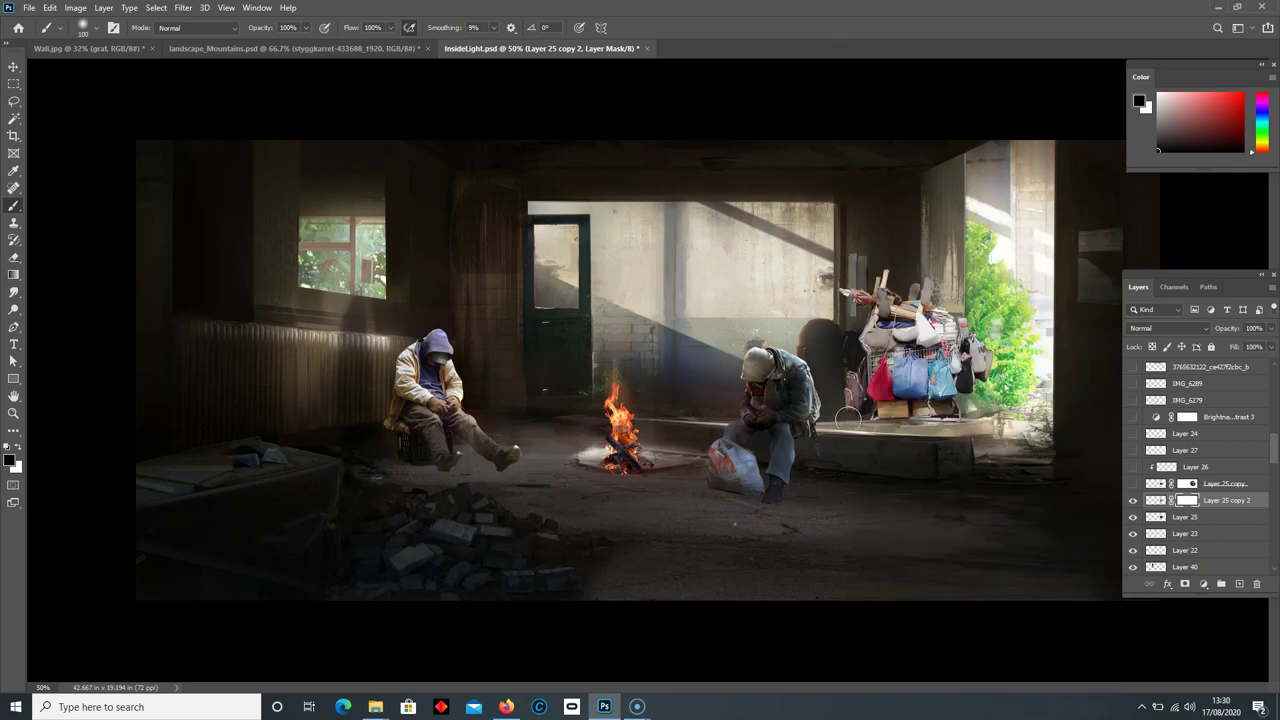
Step: Paint the mask black over the shaded side of the bags with a soft brush of 250 to 175 px, and delete Layer 25 copy 2
key(bracketright)
key(bracketright)
key(bracketright)
key(bracketright)
key(bracketright)
key(bracketright)
key(bracketright)
key(bracketright)
key(bracketright)
key(bracketright)
key(bracketright)
key(bracketright)
key(bracketright)
key(bracketright)
key(bracketright)
key(bracketright)
key(bracketright)
key(bracketright)
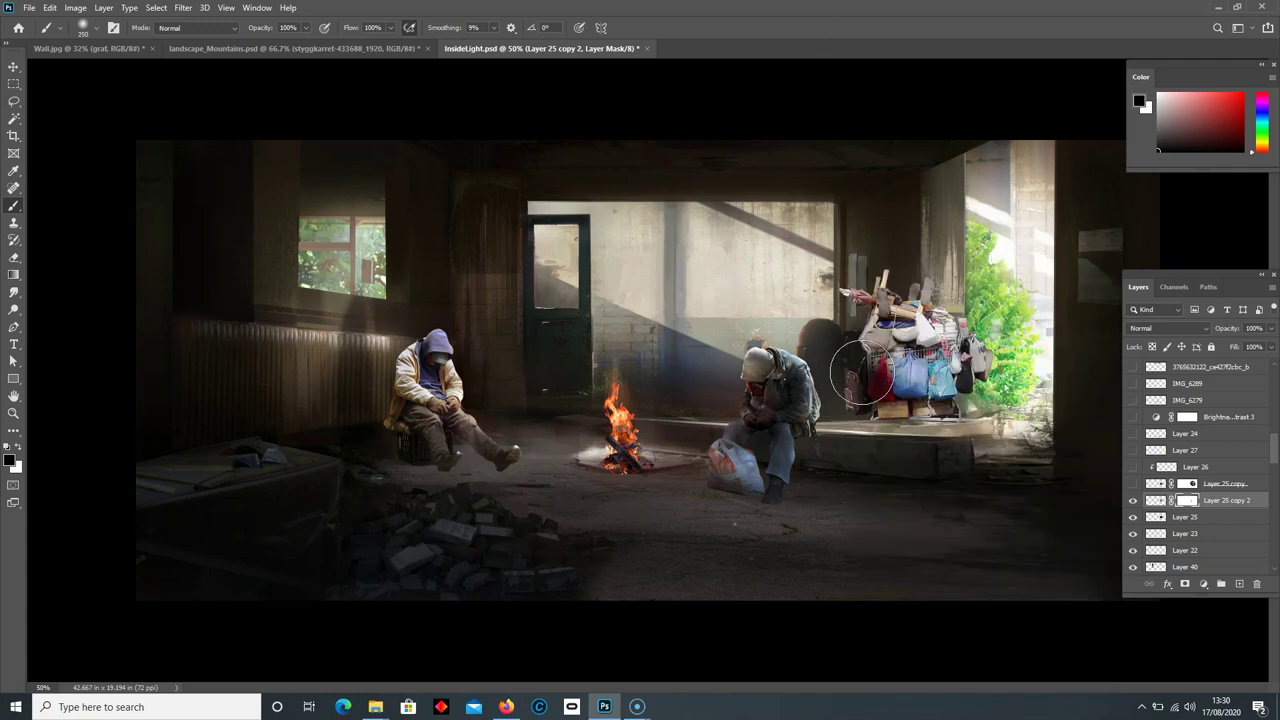
drag(884, 384, 894, 428)
key(bracketleft)
key(bracketleft)
key(bracketleft)
key(bracketleft)
key(bracketleft)
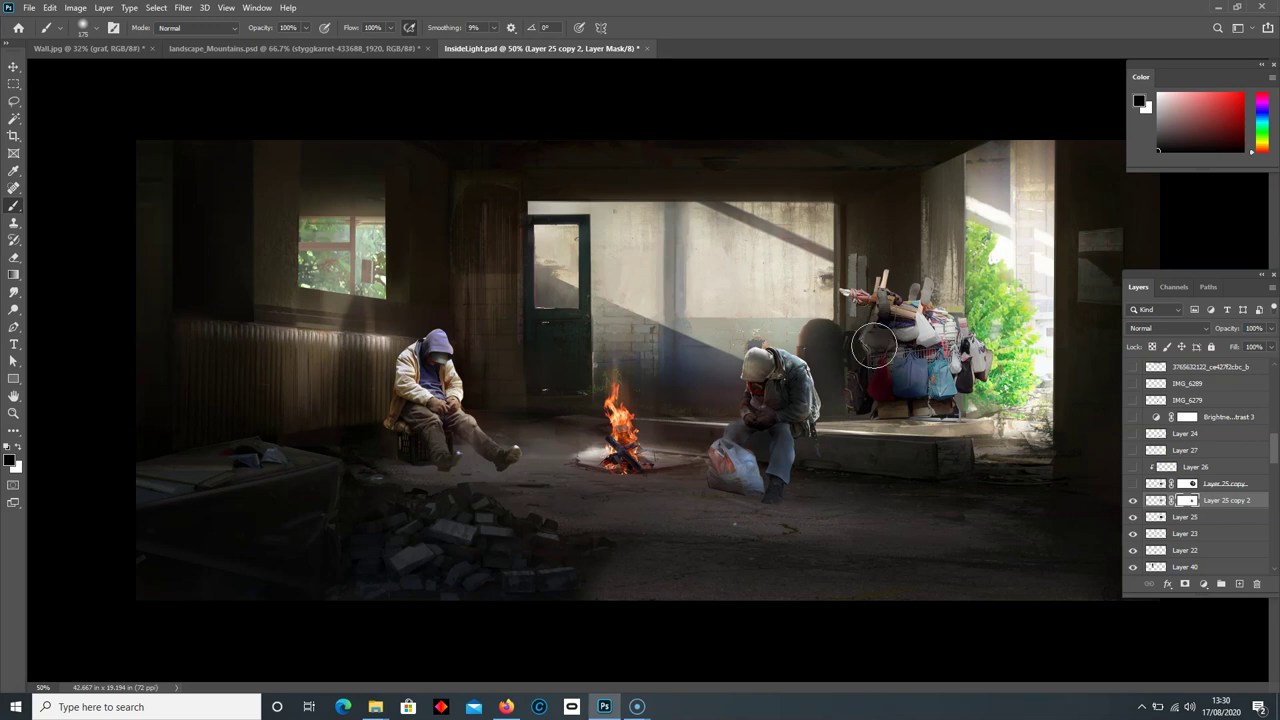
key(bracketleft)
key(bracketleft)
key(bracketleft)
key(bracketright)
key(bracketright)
key(bracketright)
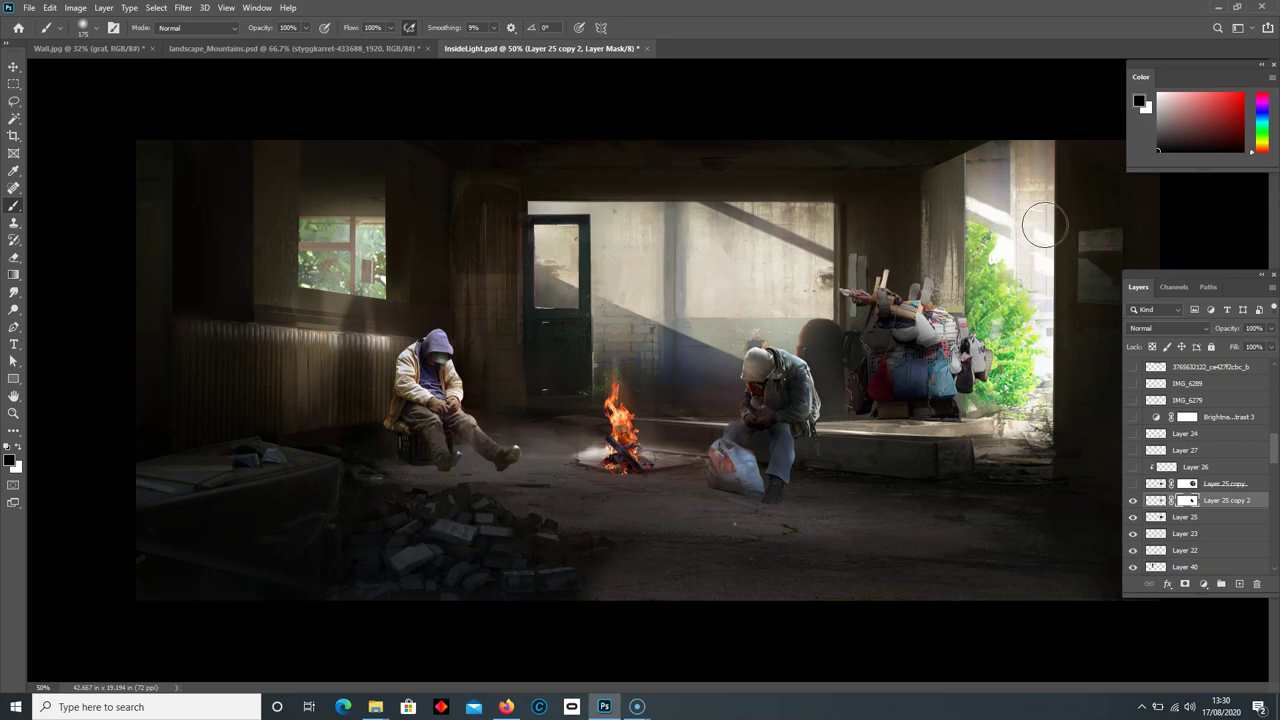
drag(1148, 506, 1257, 583)
Step: Show Layer 25 copy, Layer 26, Layer 27, Layer 24 and Brightness/Contrast 3, comparing the bags with Layer 27 off and on
click(1133, 484)
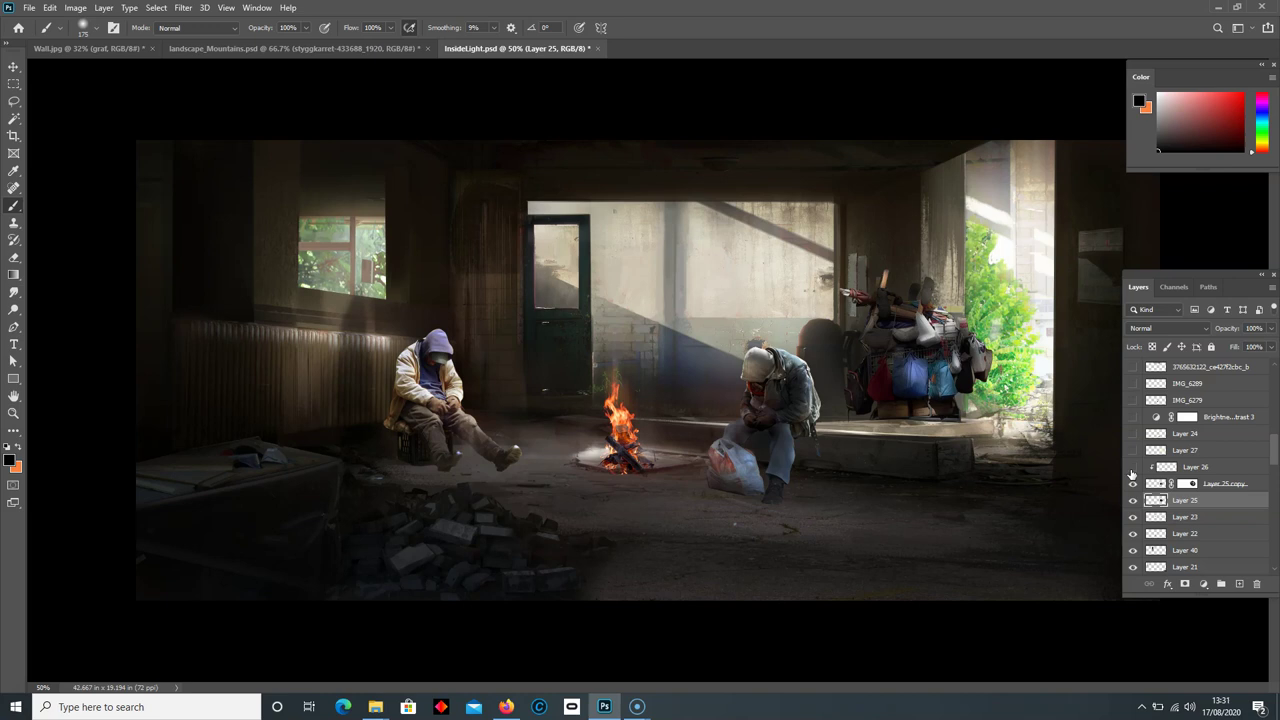
click(1133, 467)
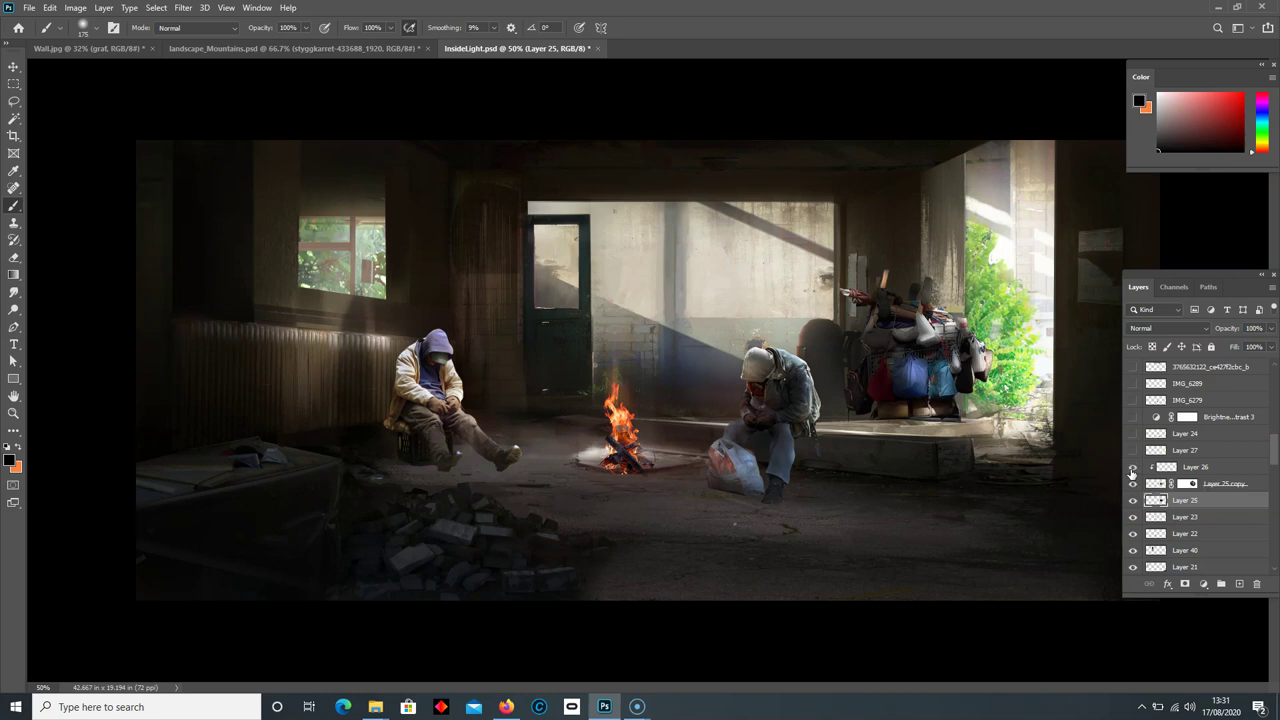
click(1133, 451)
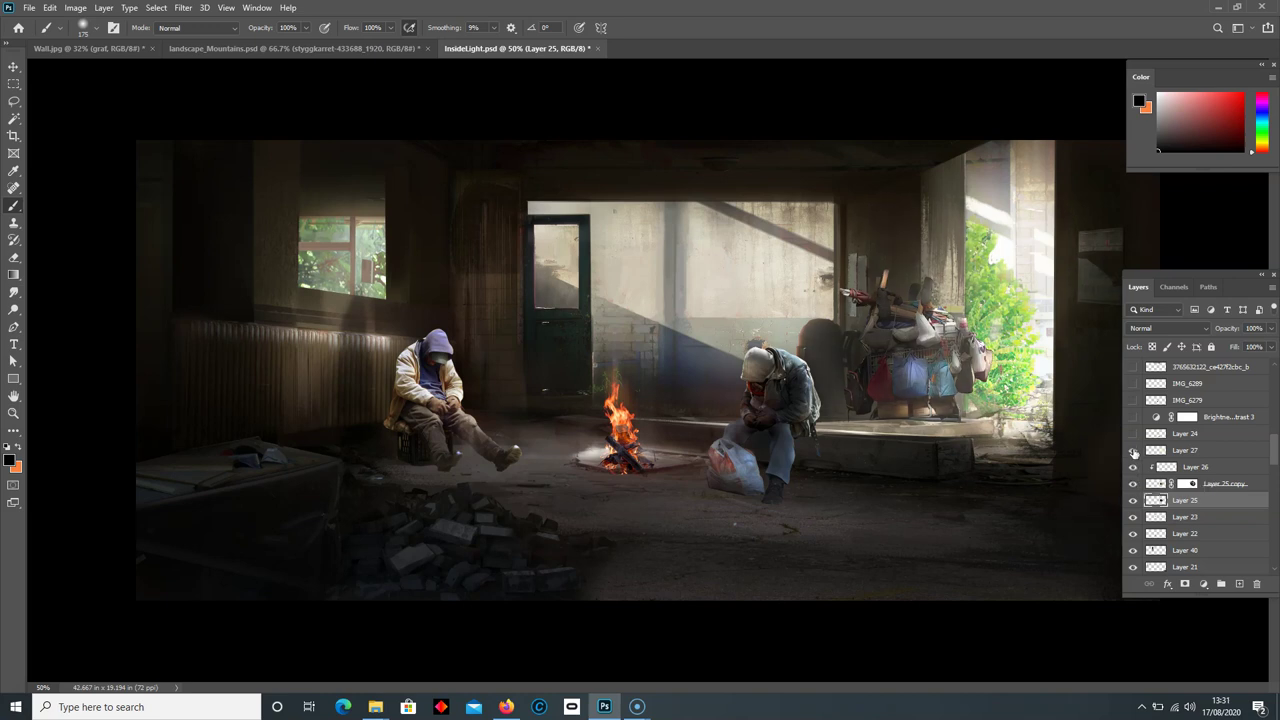
click(1133, 451)
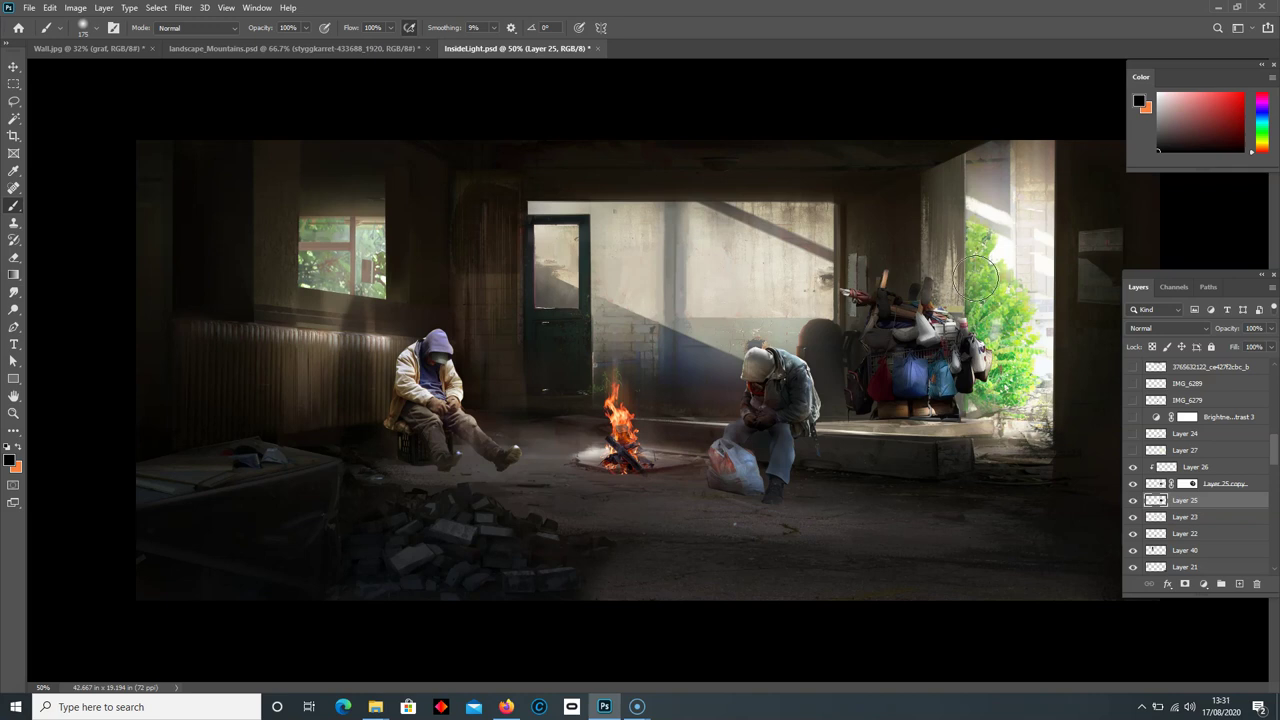
click(1133, 450)
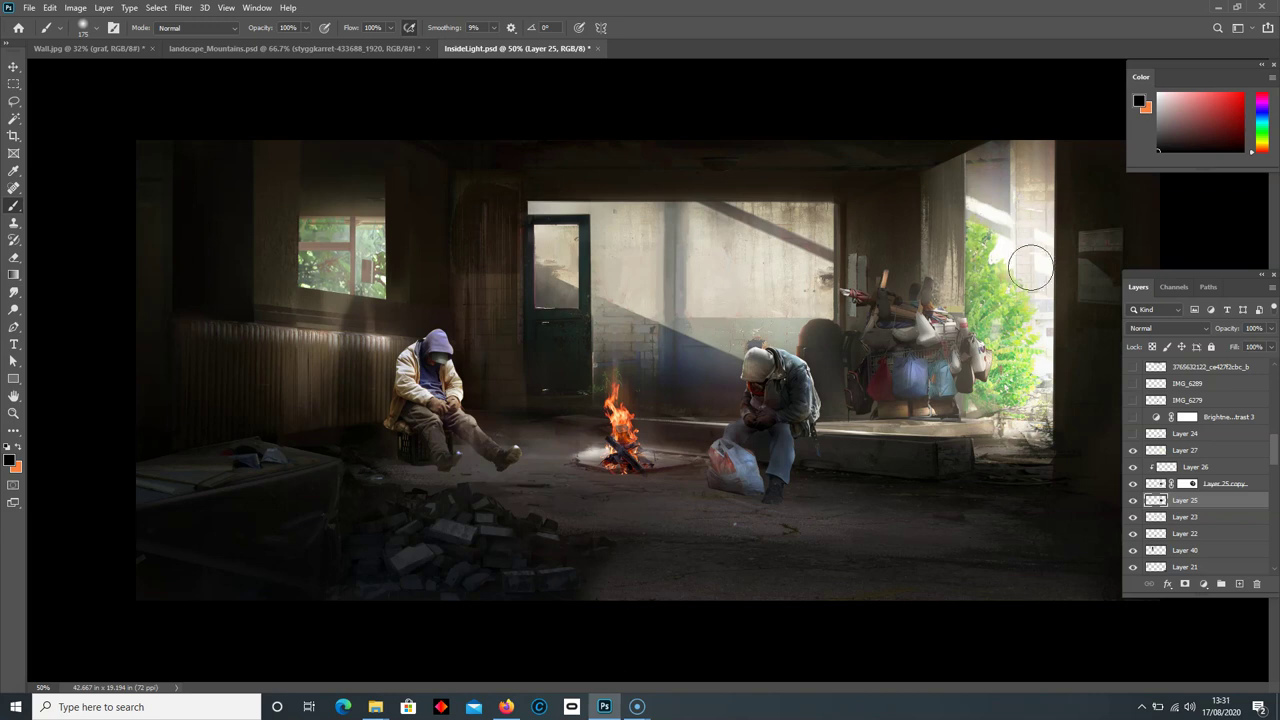
scroll(1174, 483, up, 1)
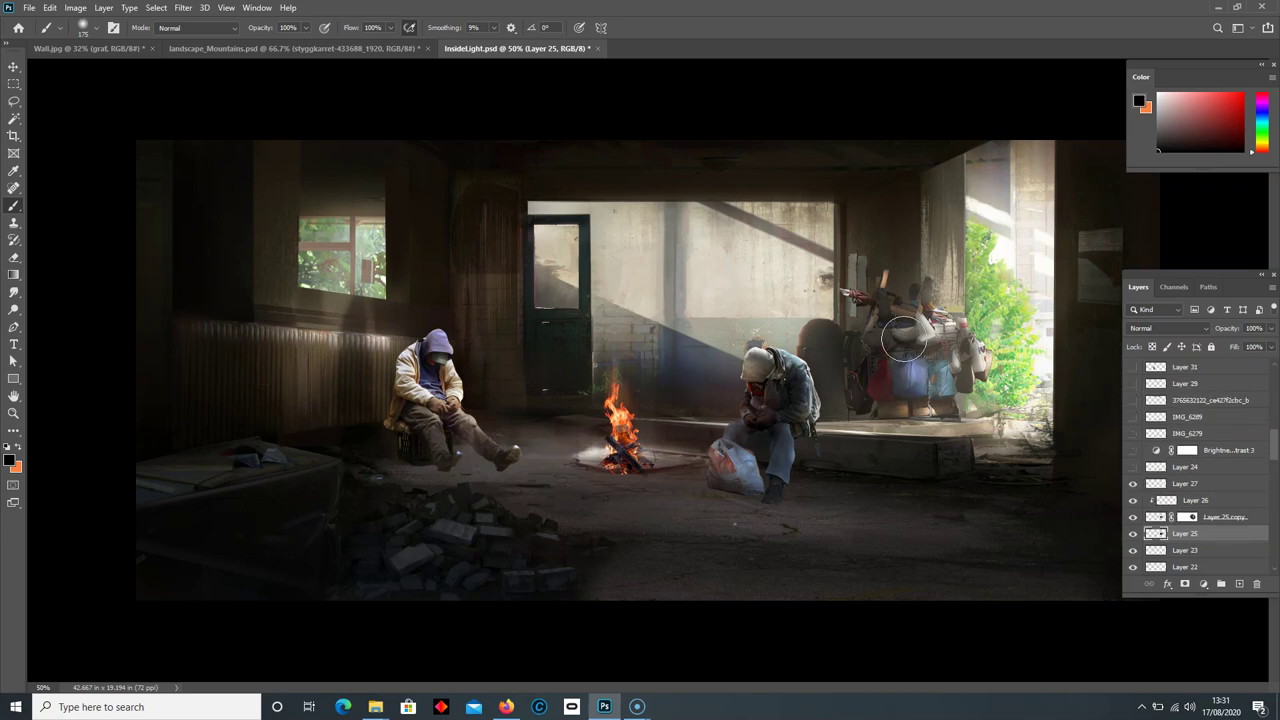
click(1133, 467)
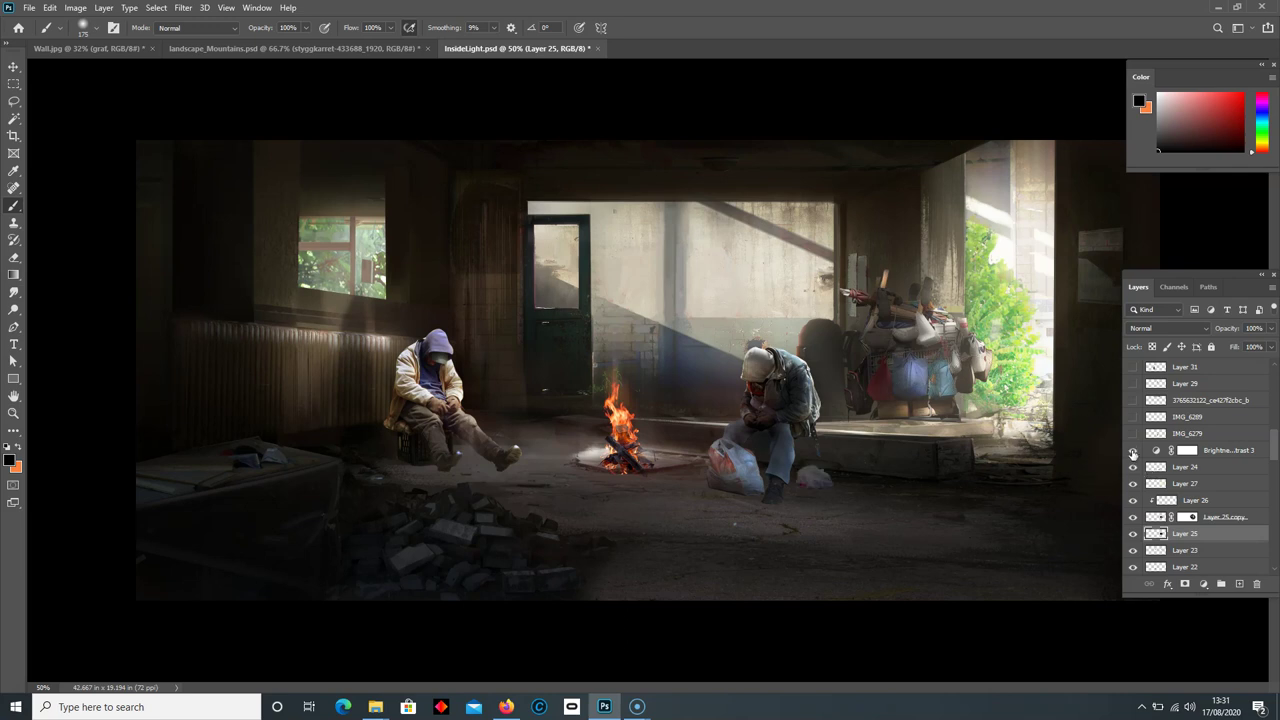
Step: Try a Black & White adjustment layer above Layer 25 to view the scene's values, and delete it
click(1203, 584)
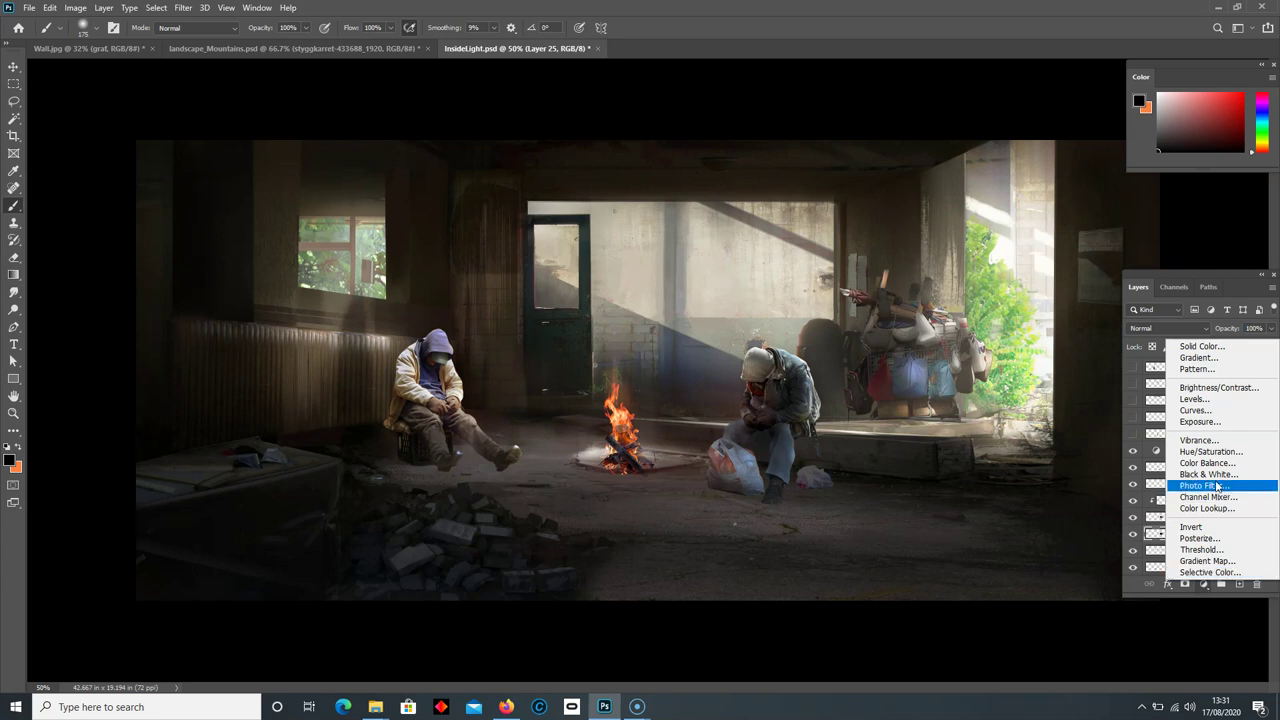
click(1208, 474)
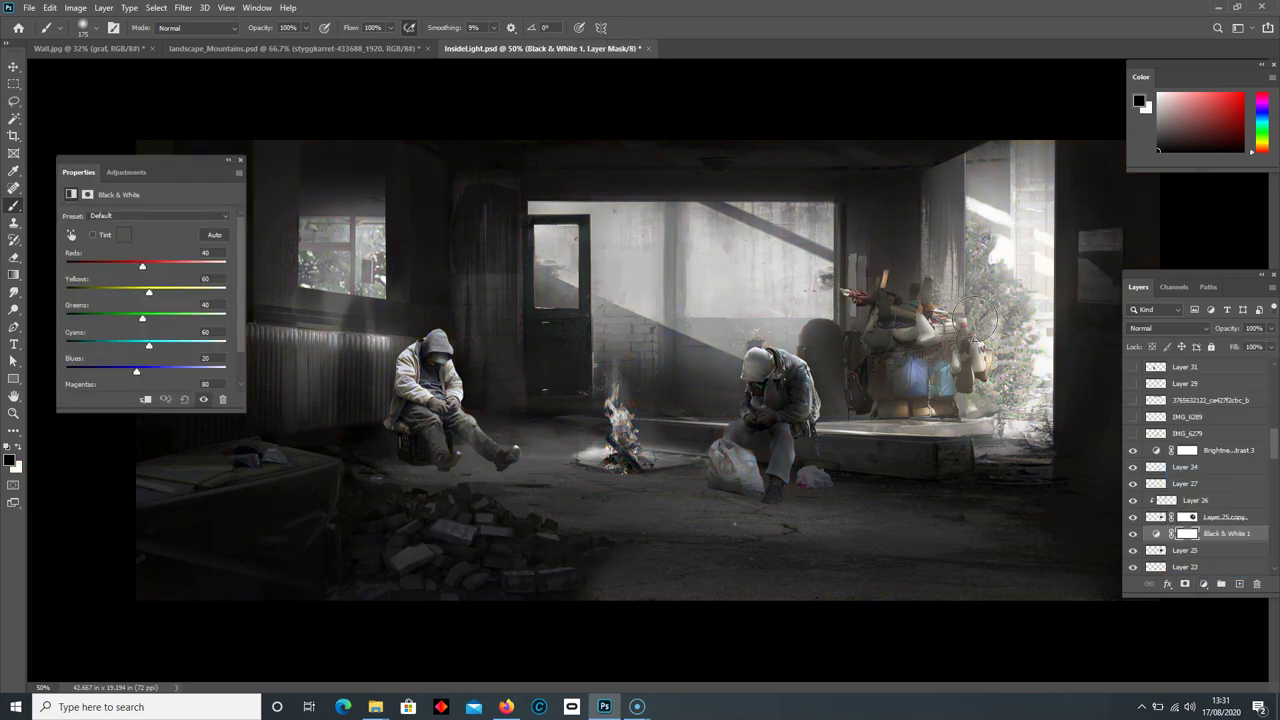
click(241, 159)
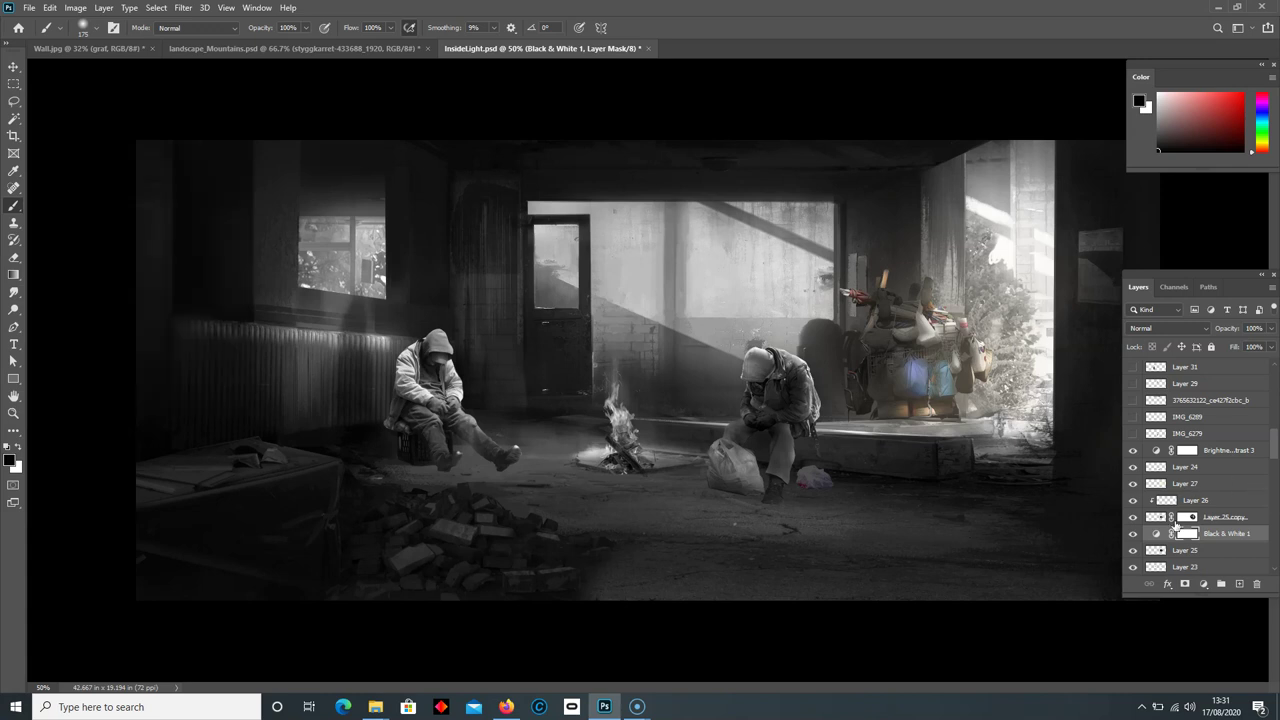
drag(1160, 540, 1257, 583)
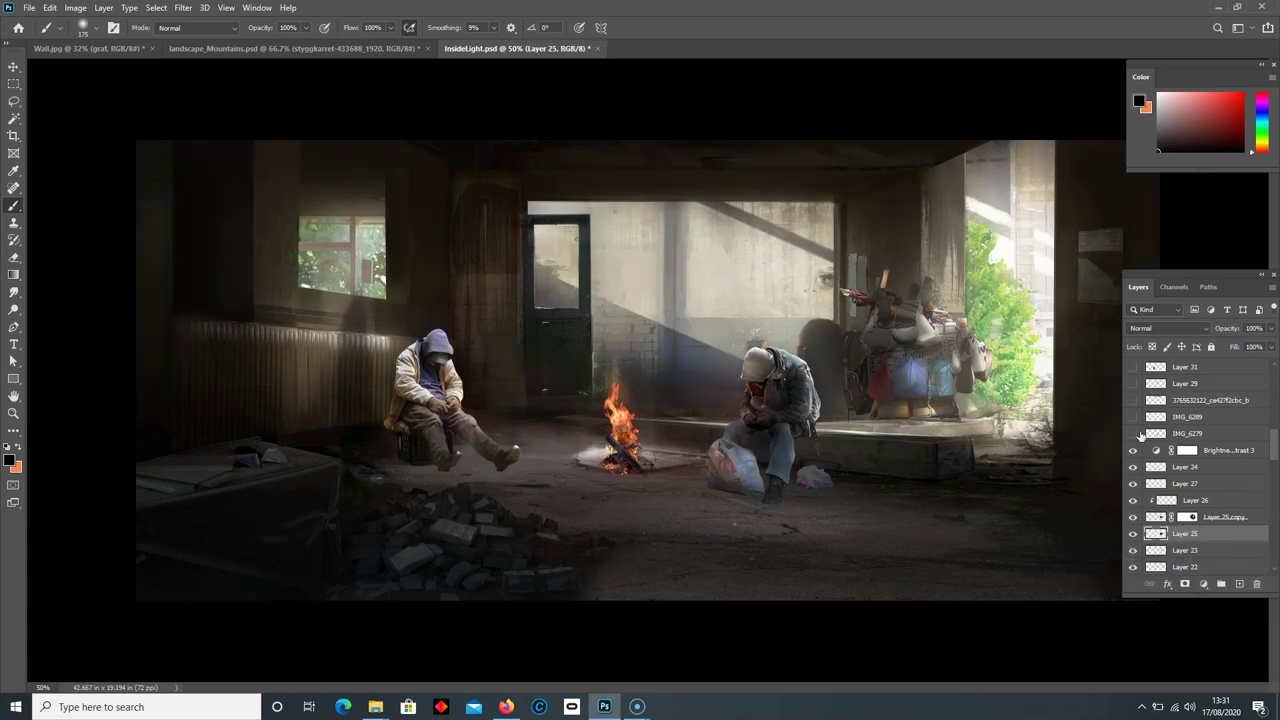
Step: Show the rifle on layer DMG_6279
click(1133, 434)
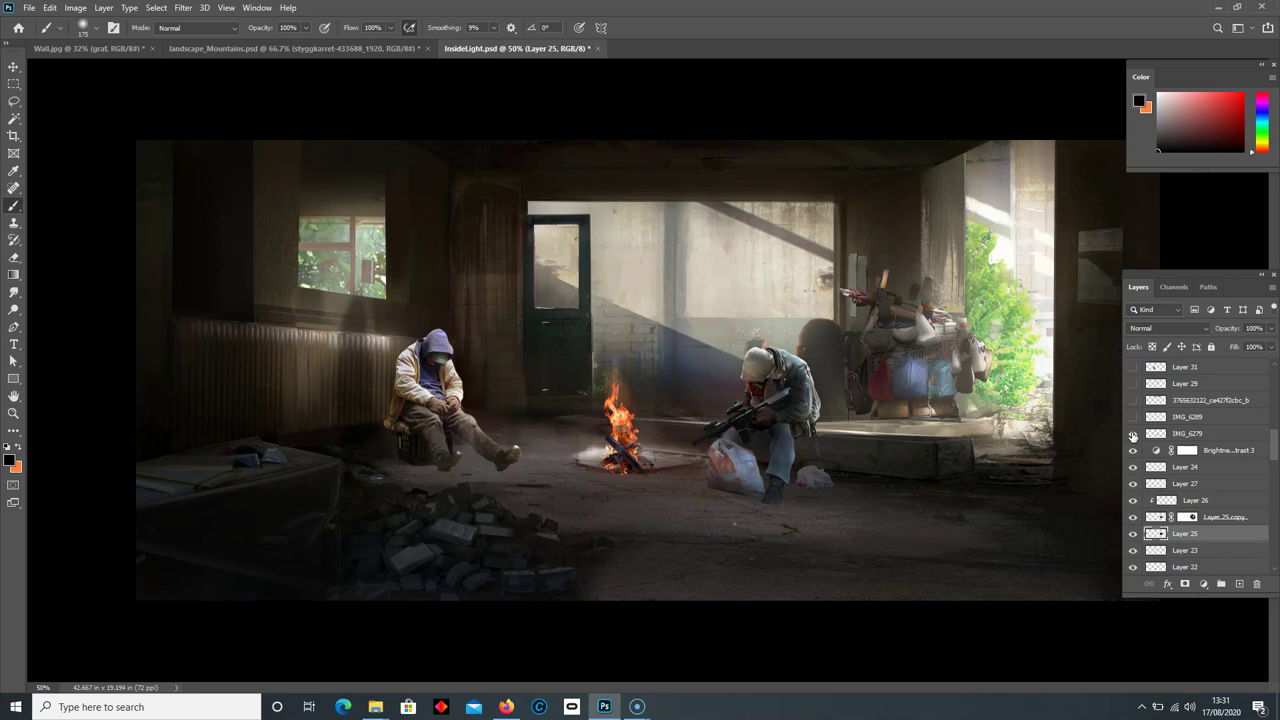
click(1133, 434)
click(1133, 434)
click(1133, 400)
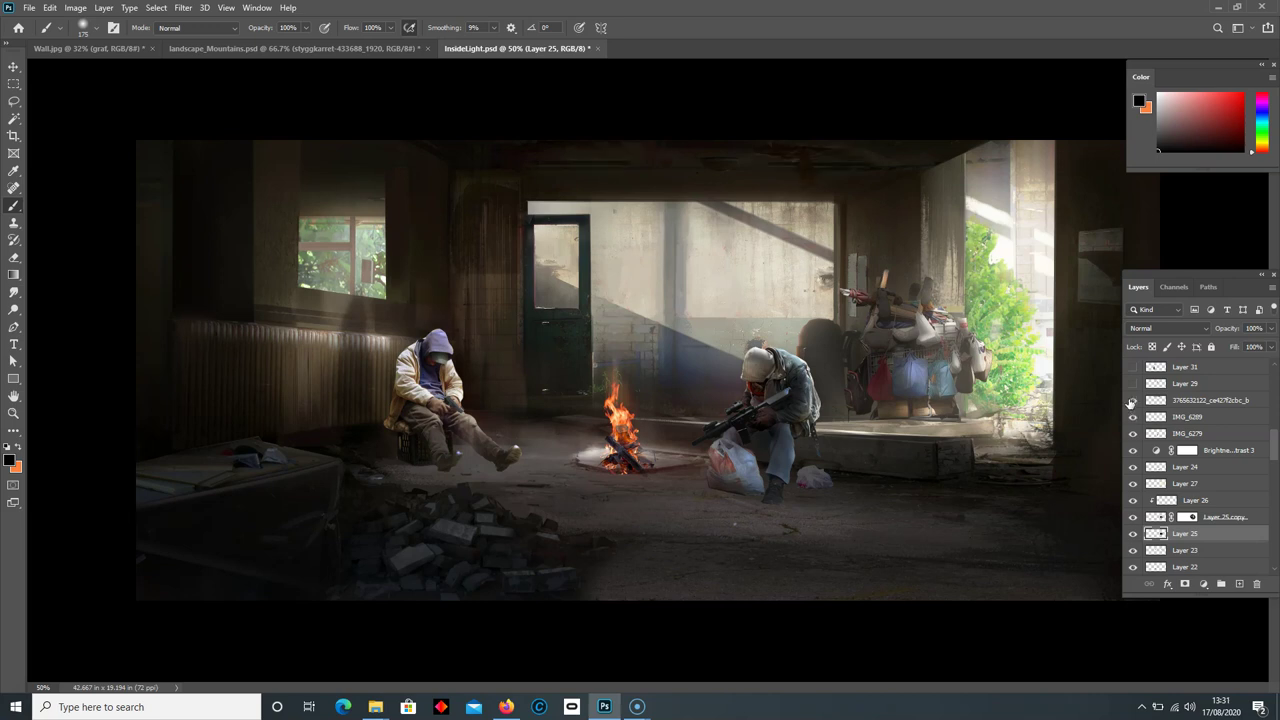
scroll(1133, 387, up, 1)
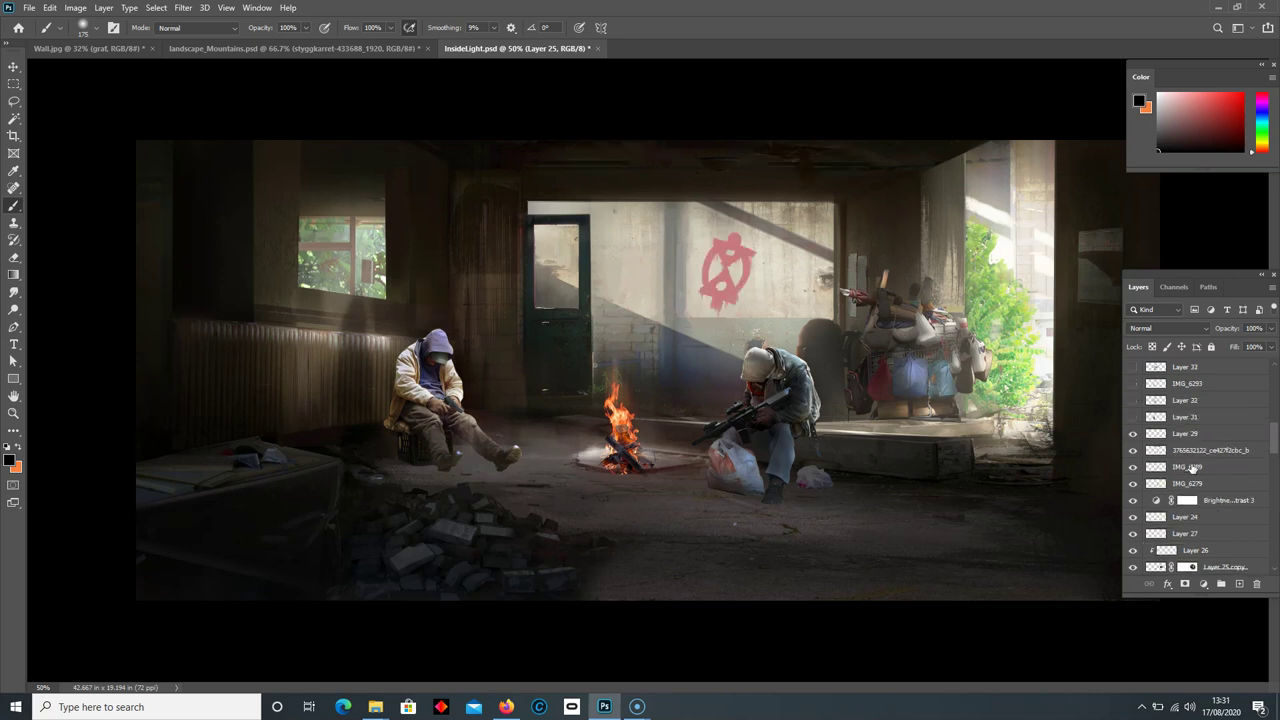
click(1133, 416)
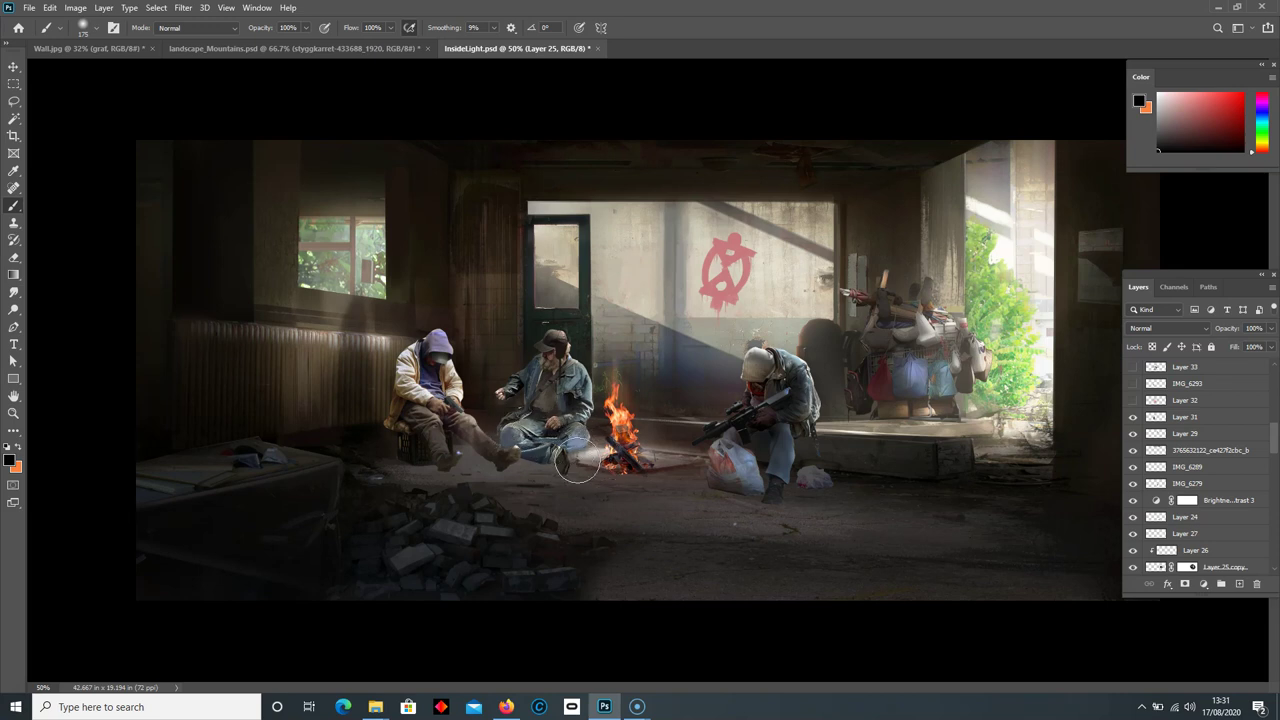
Step: Show Layer 32, IMG_6293, Layer 33 and Layer 34 above the man seated in the cap
click(1133, 383)
scroll(1160, 440, up, 2)
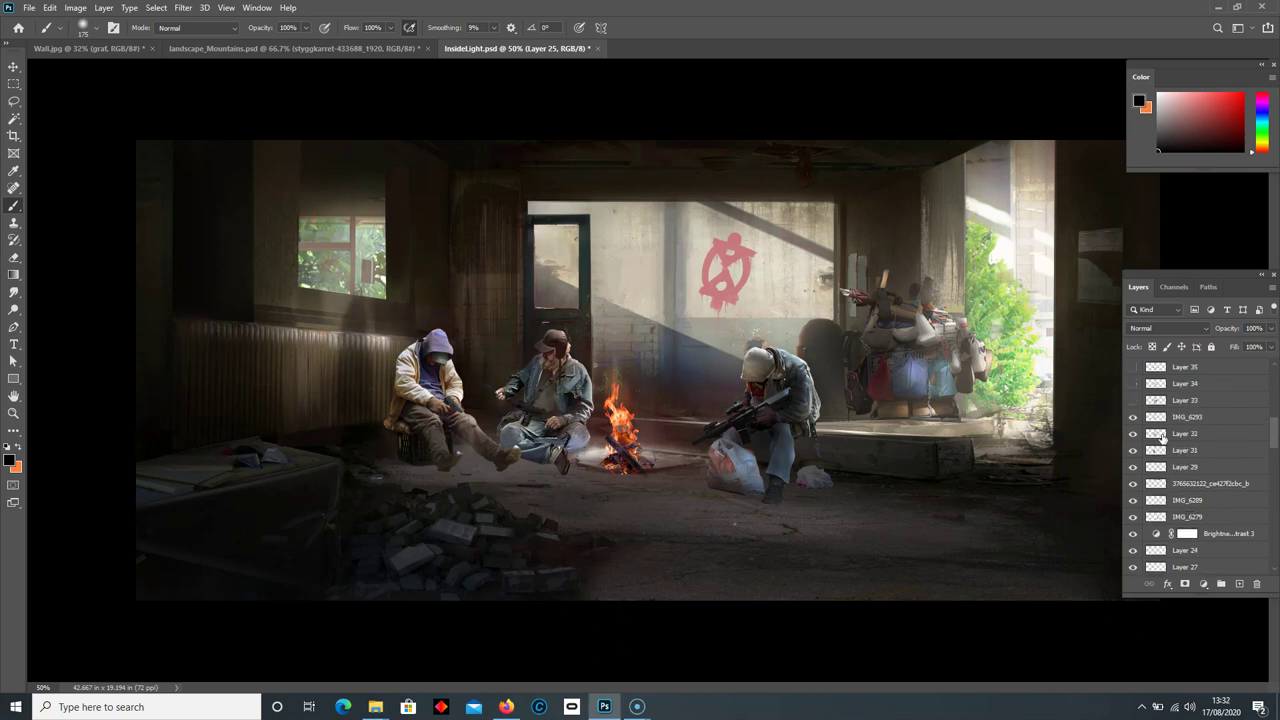
click(1200, 400)
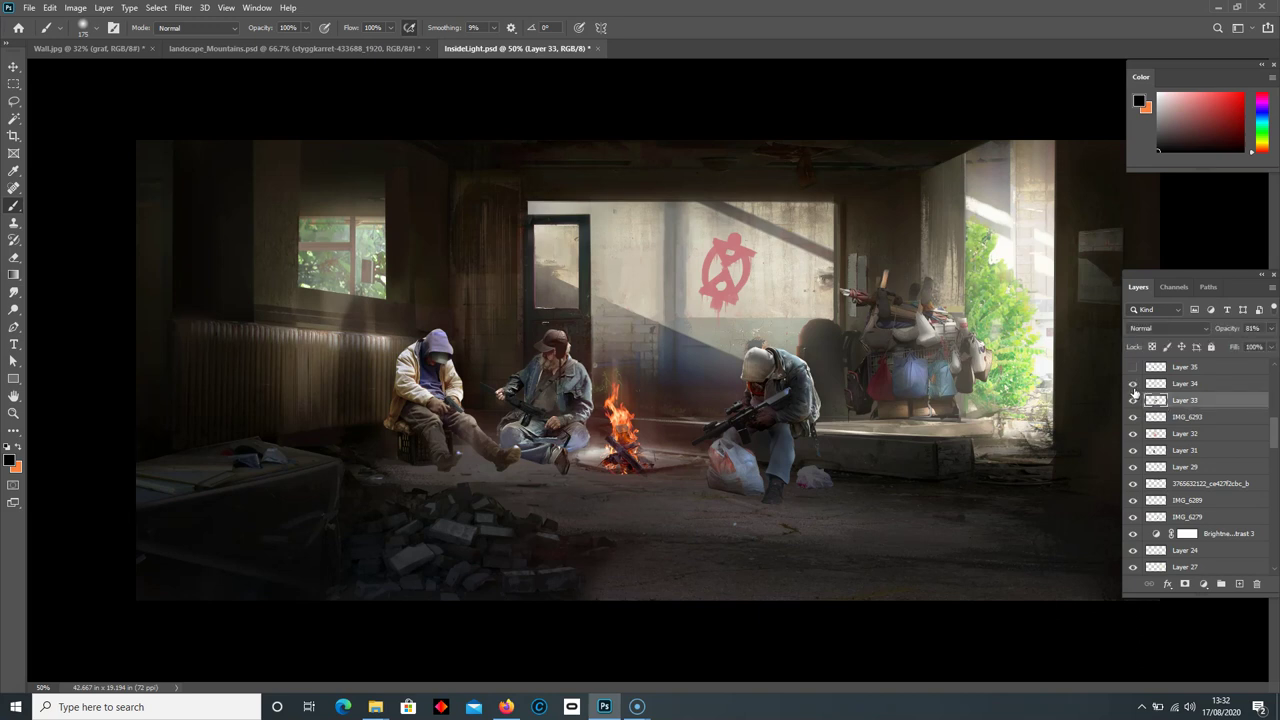
click(1133, 400)
scroll(1155, 420, up, 2)
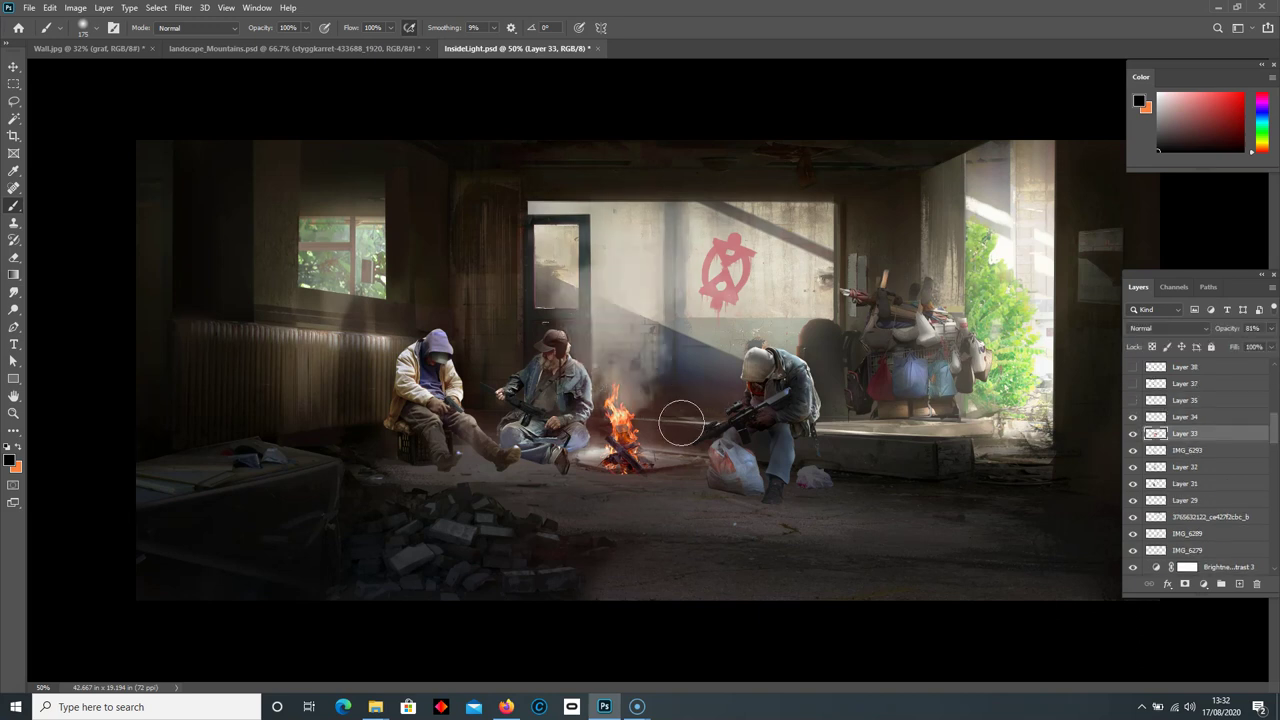
Step: Show Layer 35, Layer 37 and Layer 38, and inspect the figures around the campfire up close
click(1200, 402)
click(1134, 401)
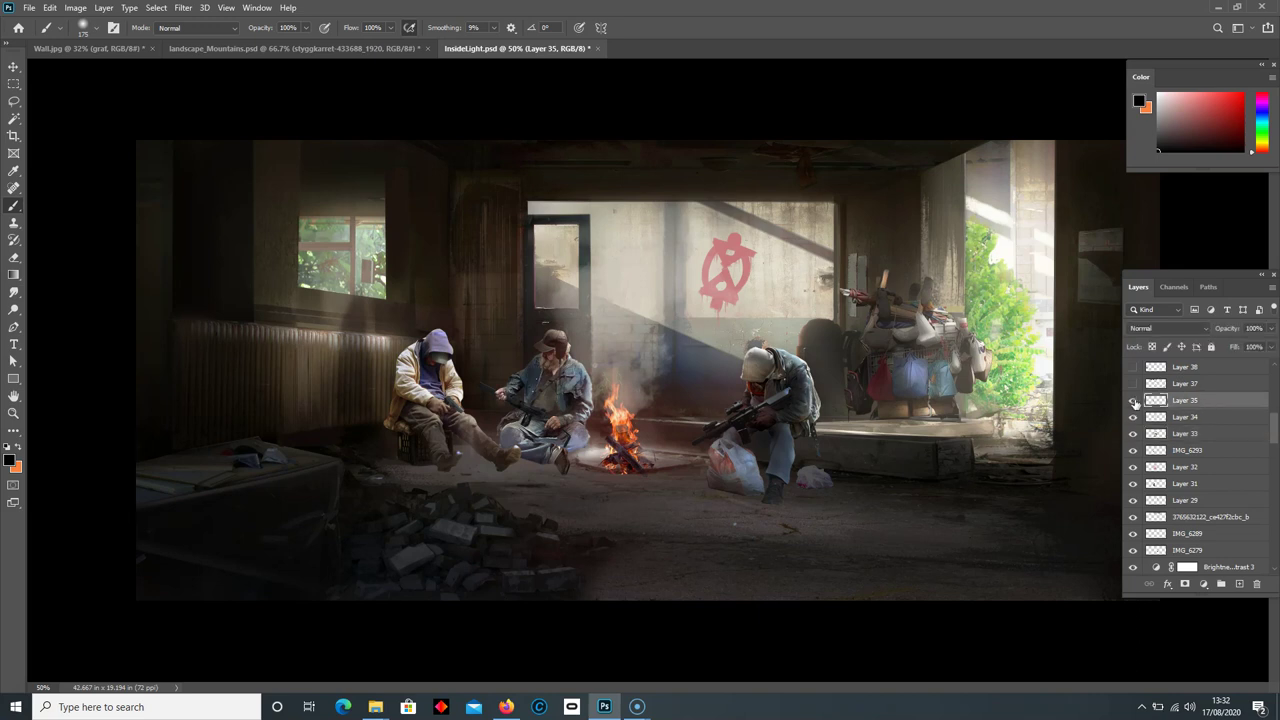
click(1133, 384)
scroll(1135, 395, up, 2)
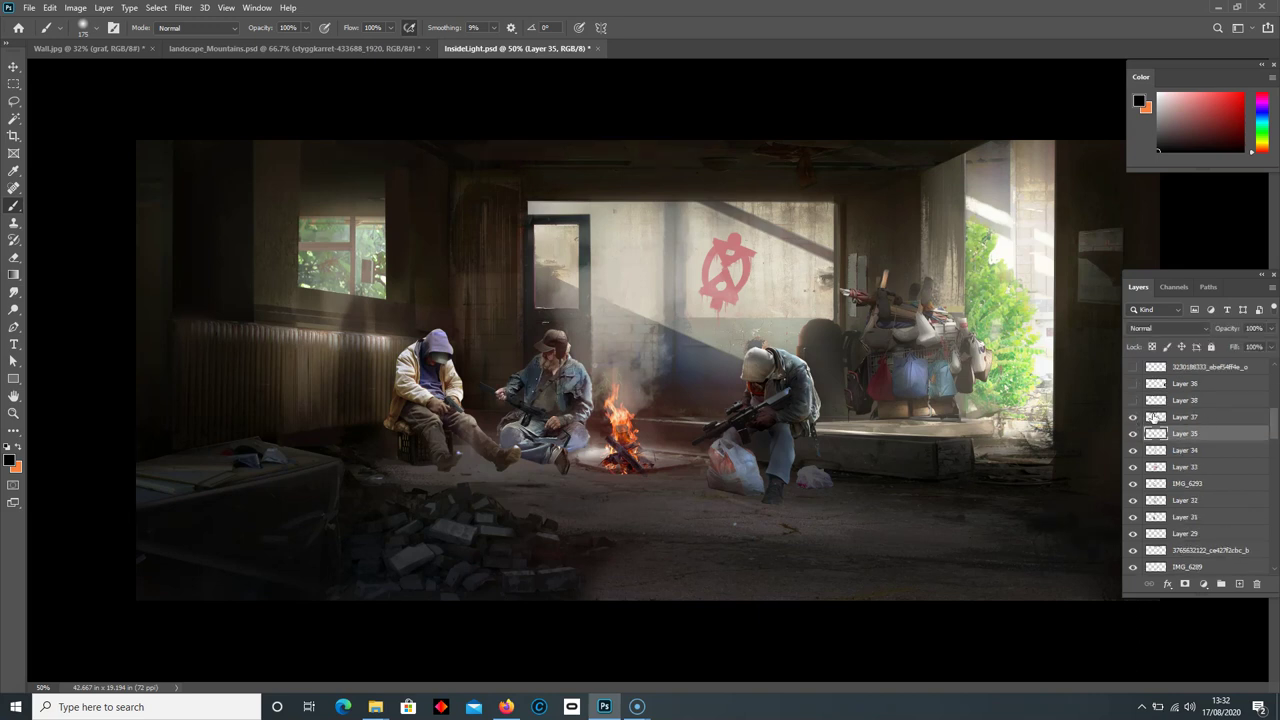
key(ctrl+plus)
key(ctrl+plus)
key(ctrl+plus)
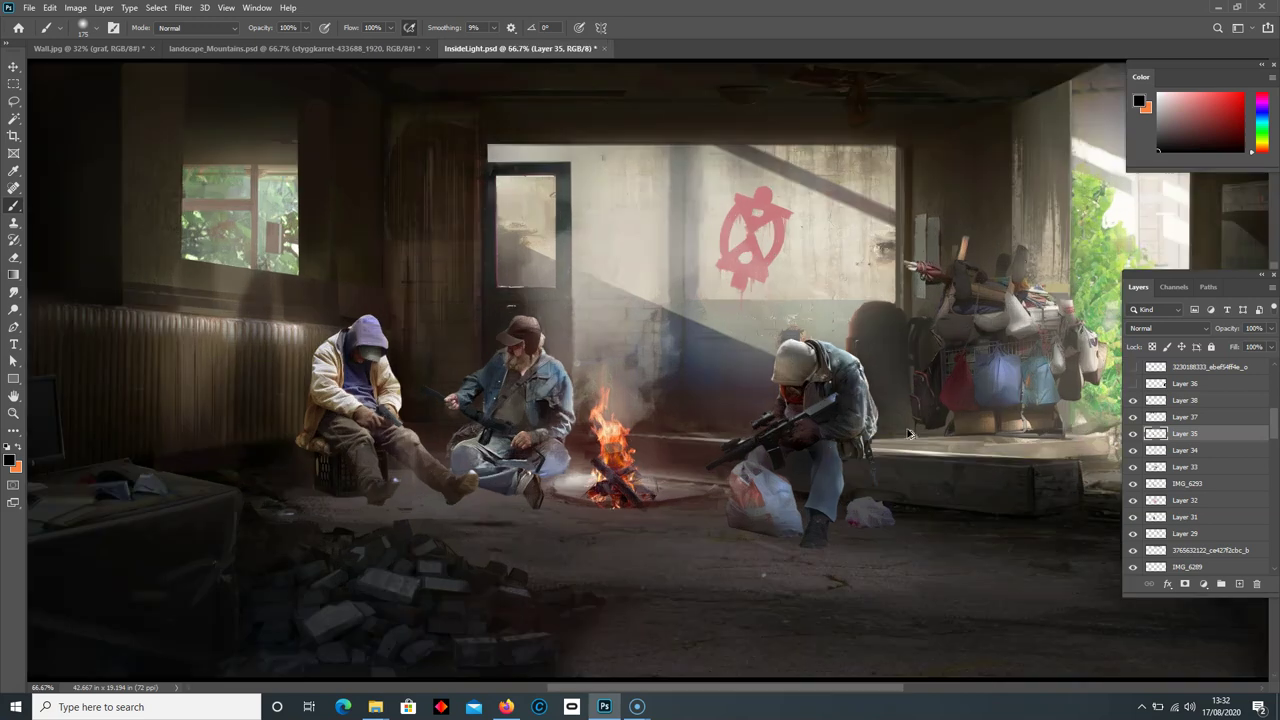
drag(328, 462, 342, 480)
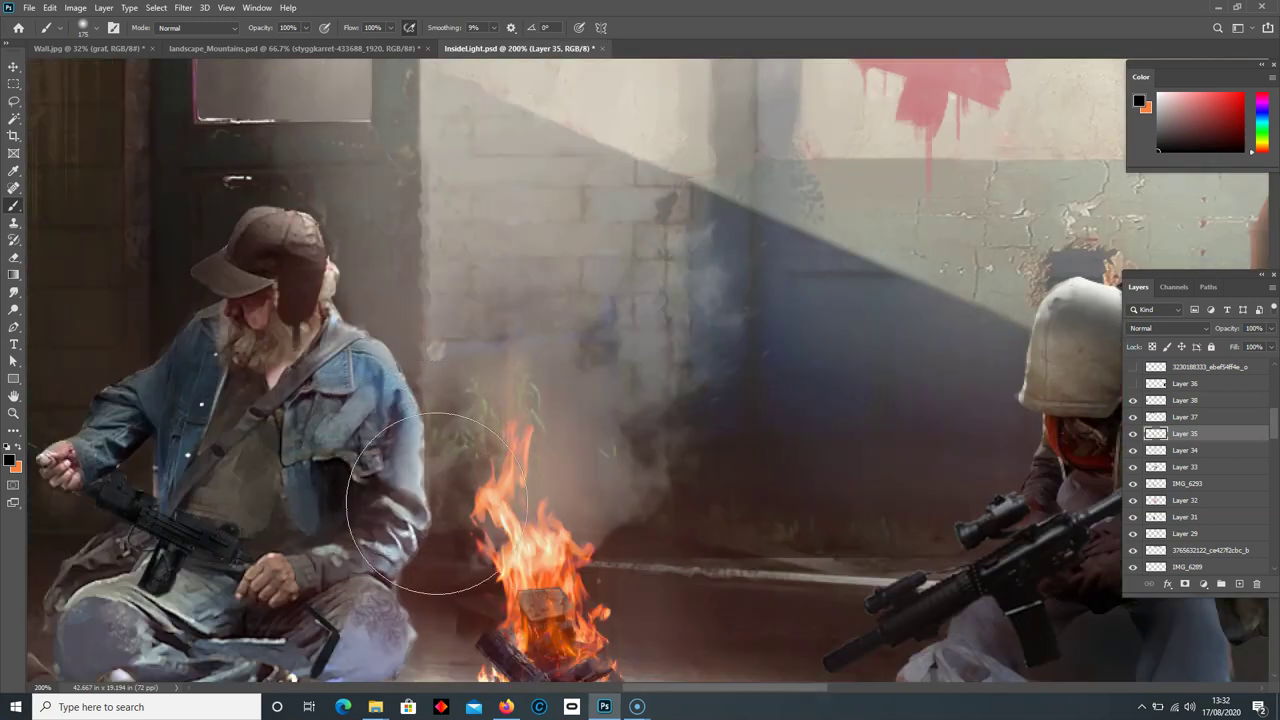
key(ctrl+minus)
key(ctrl+minus)
key(ctrl+minus)
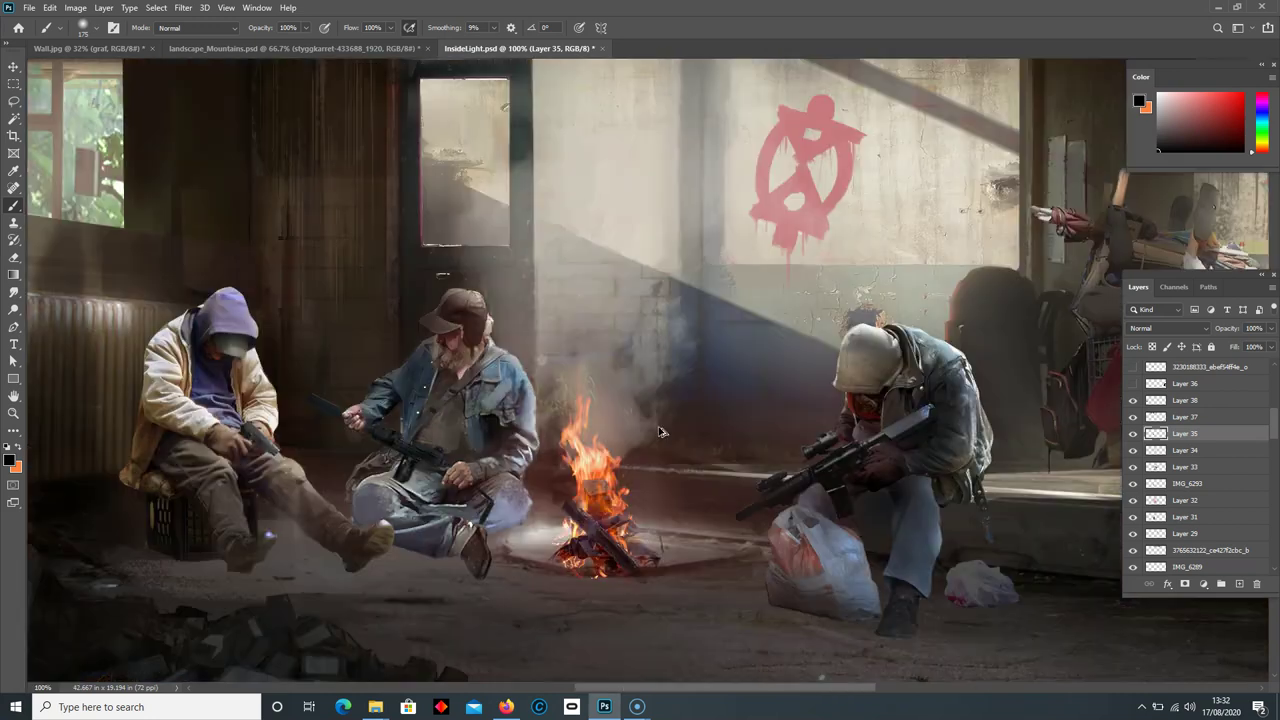
scroll(1190, 440, up, 2)
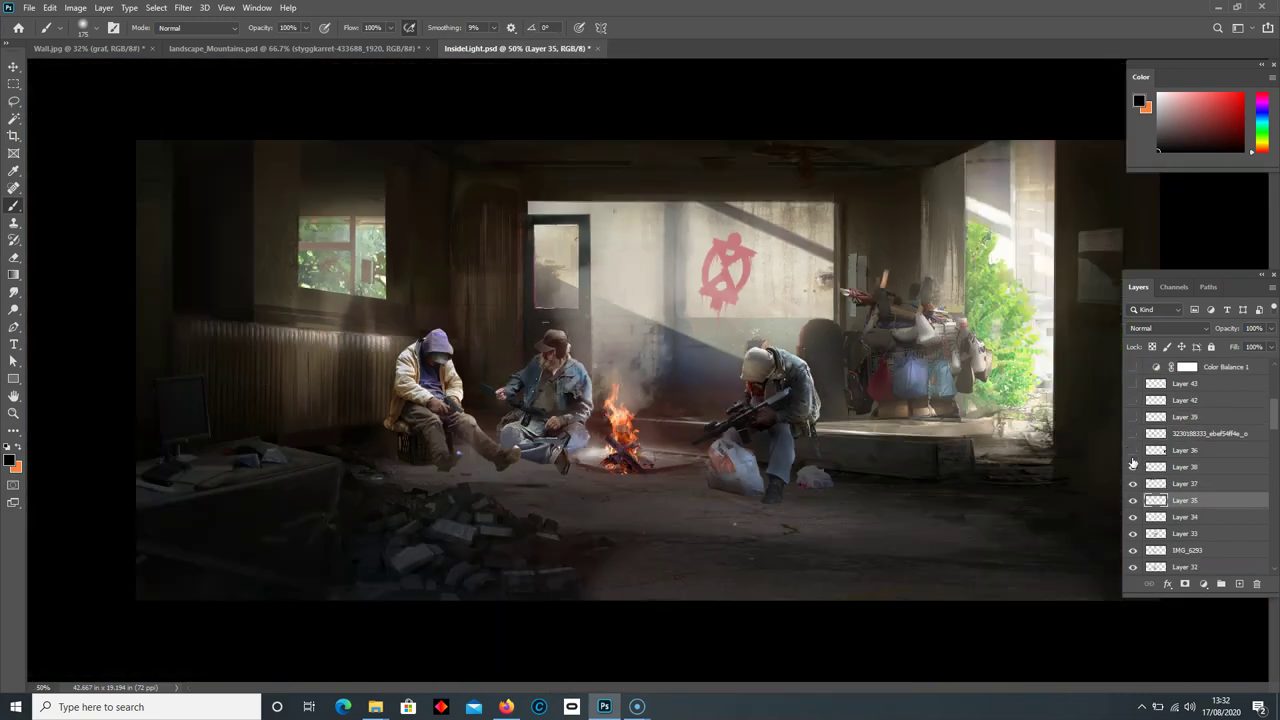
click(1133, 451)
drag(1163, 282, 1132, 280)
click(1108, 435)
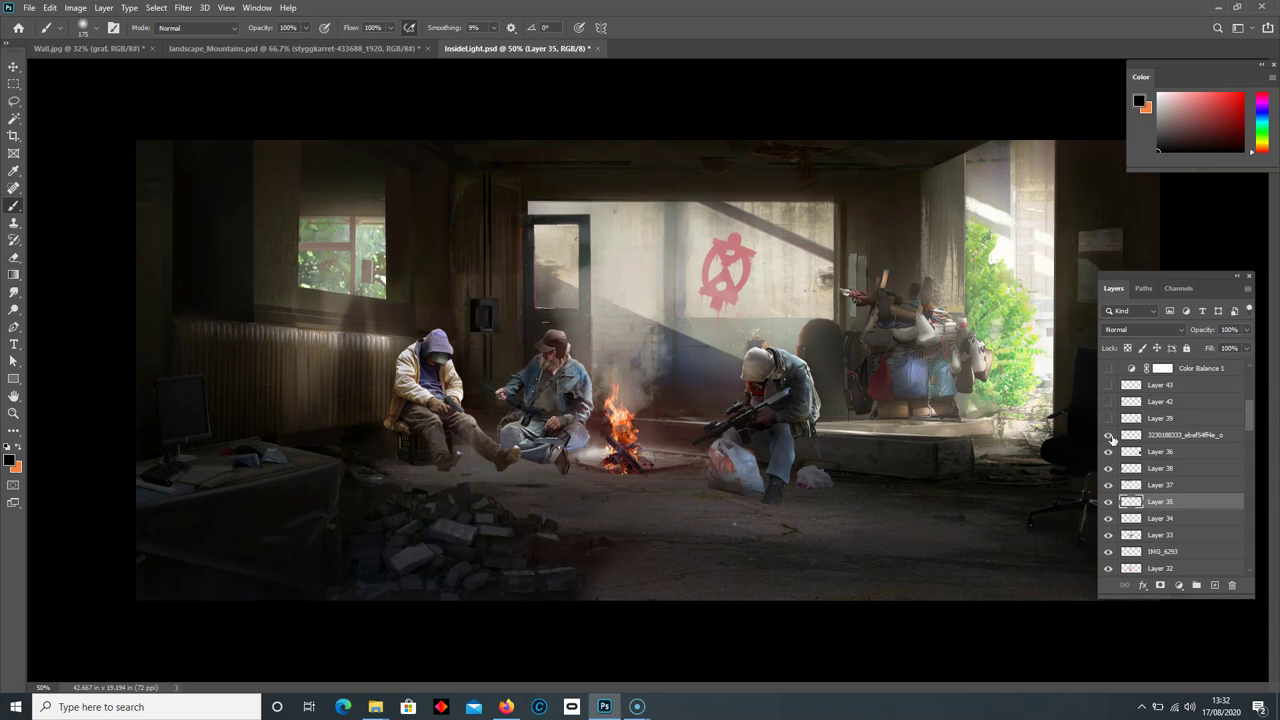
click(1108, 401)
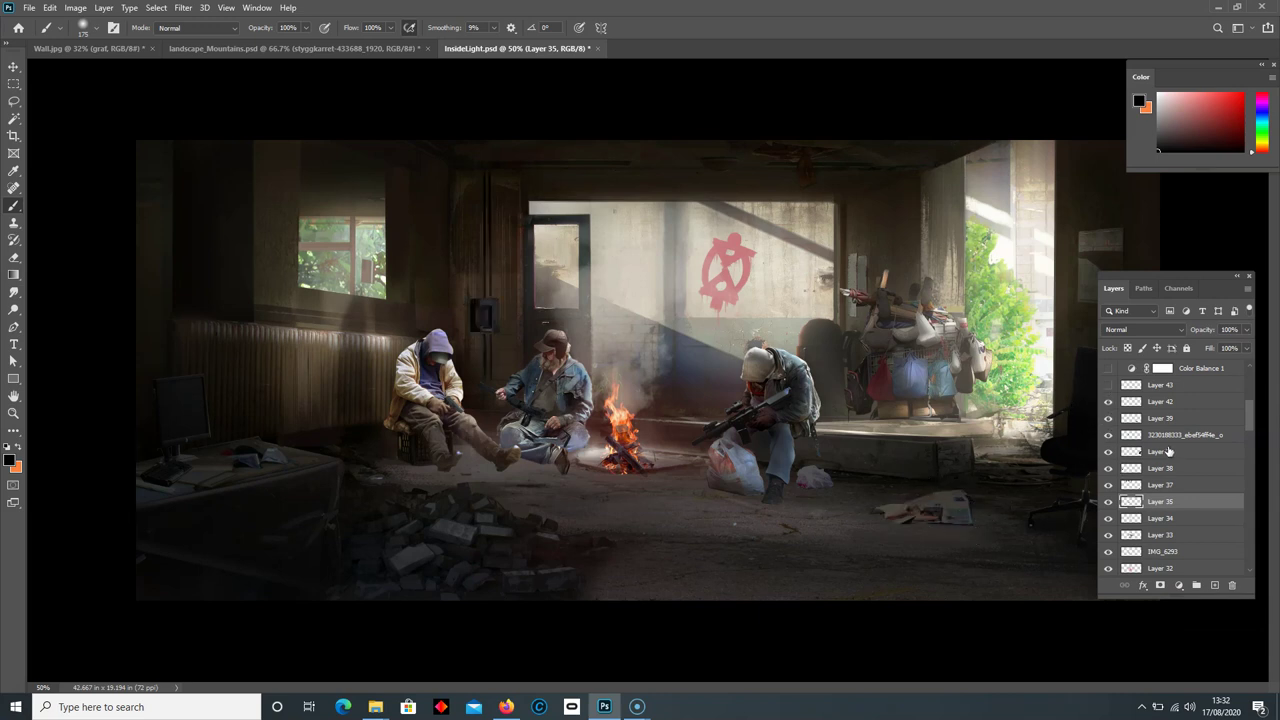
Step: Reduce the brush size to 25 px
key(bracketleft)
key(bracketleft)
key(bracketleft)
key(bracketleft)
key(bracketleft)
key(bracketleft)
key(bracketleft)
key(bracketleft)
scroll(1175, 485, up, 2)
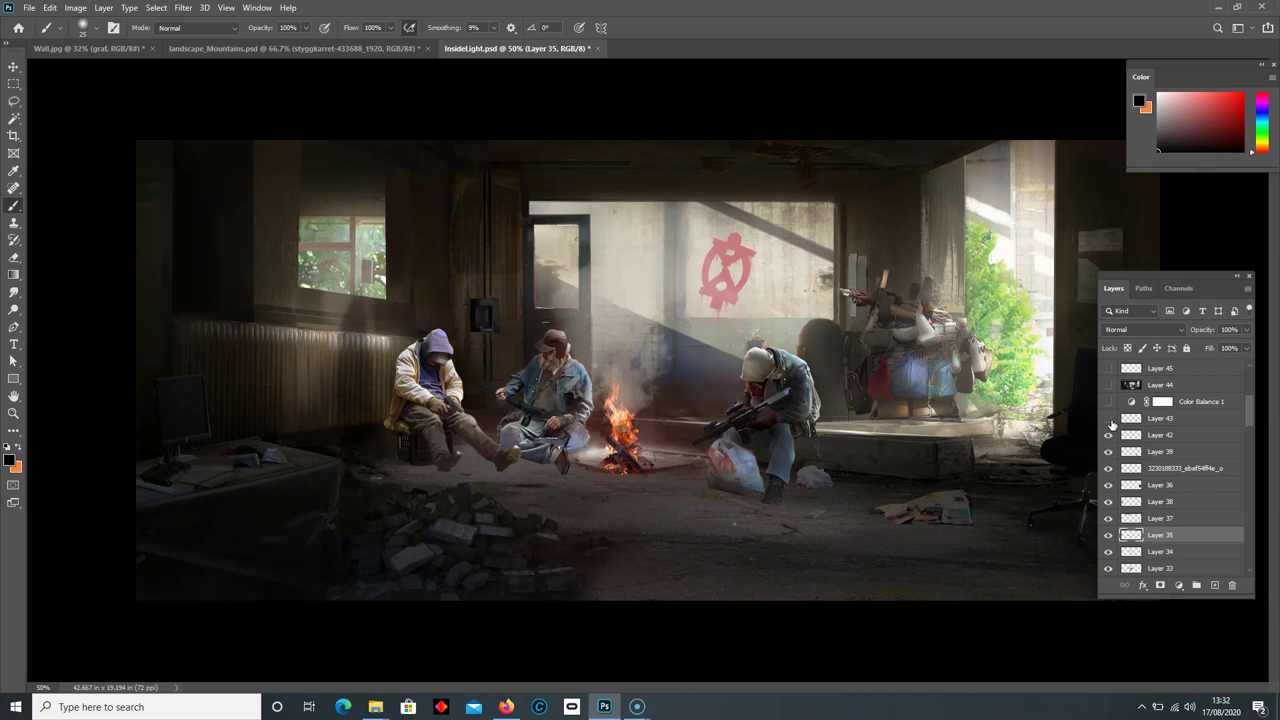
Step: Show Layer 43 and Color Balance 1, comparing the scene with Color Balance 1 off and on
click(1108, 418)
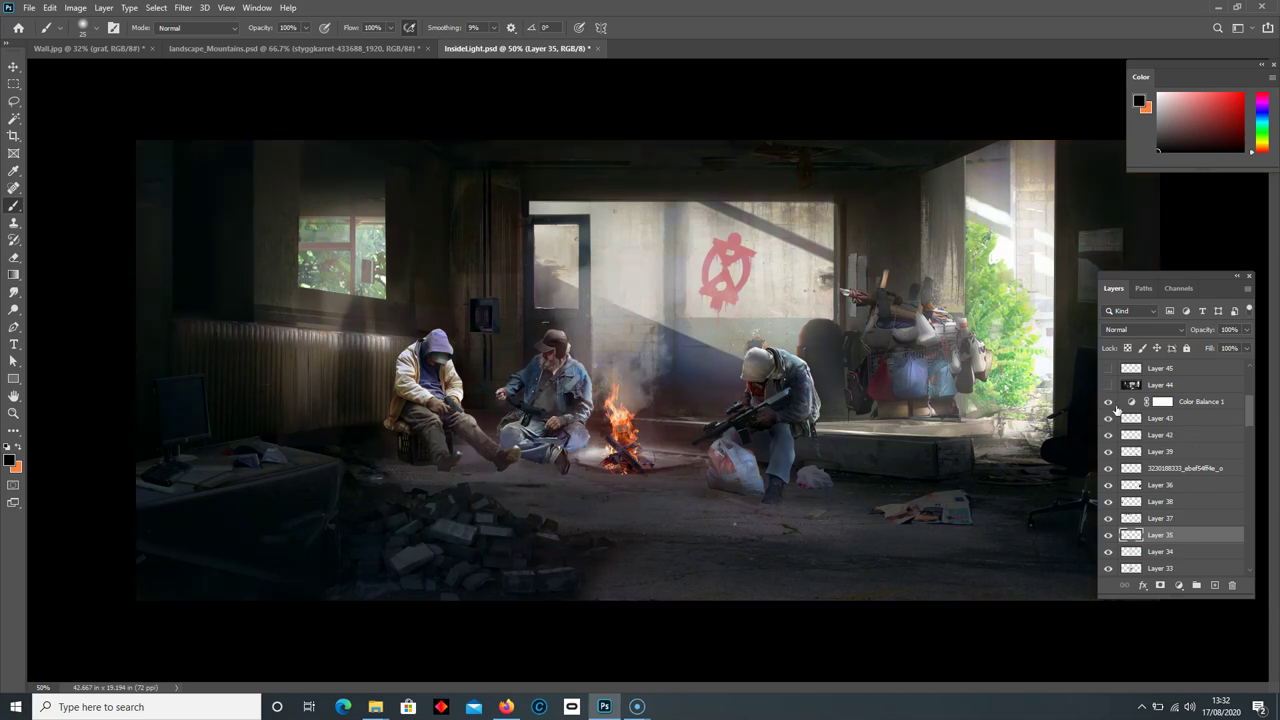
click(1128, 405)
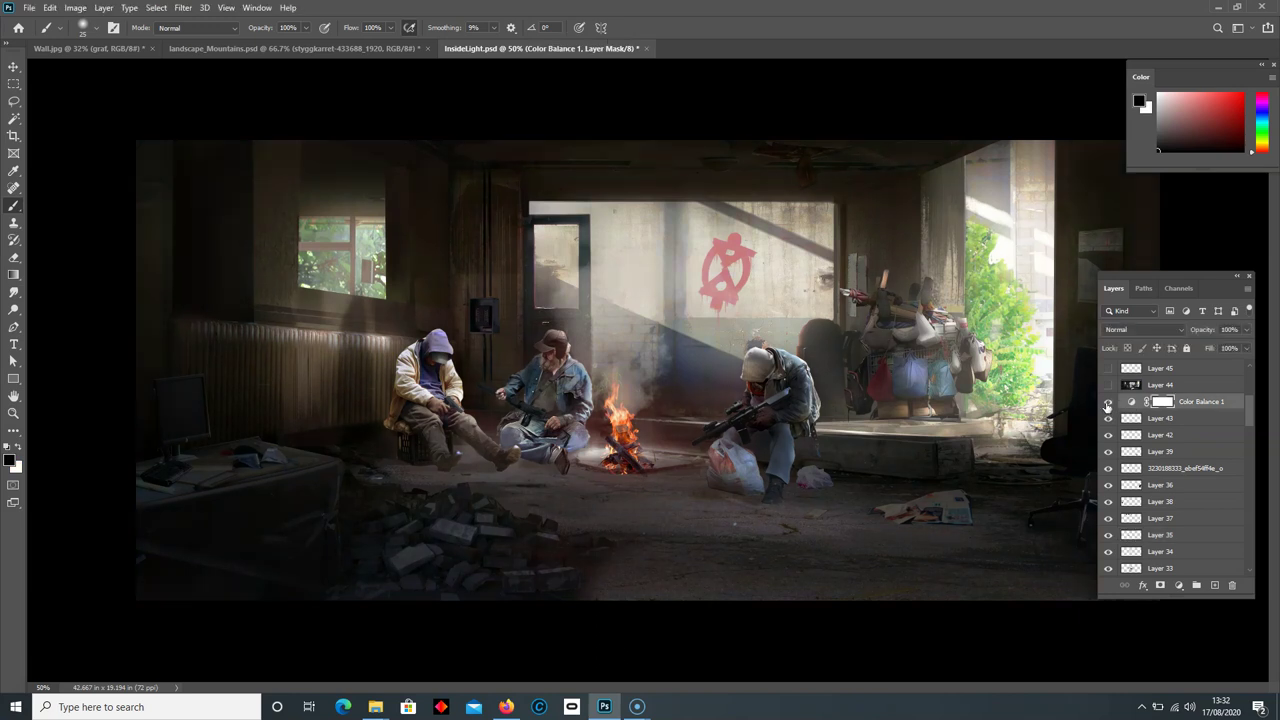
click(1108, 402)
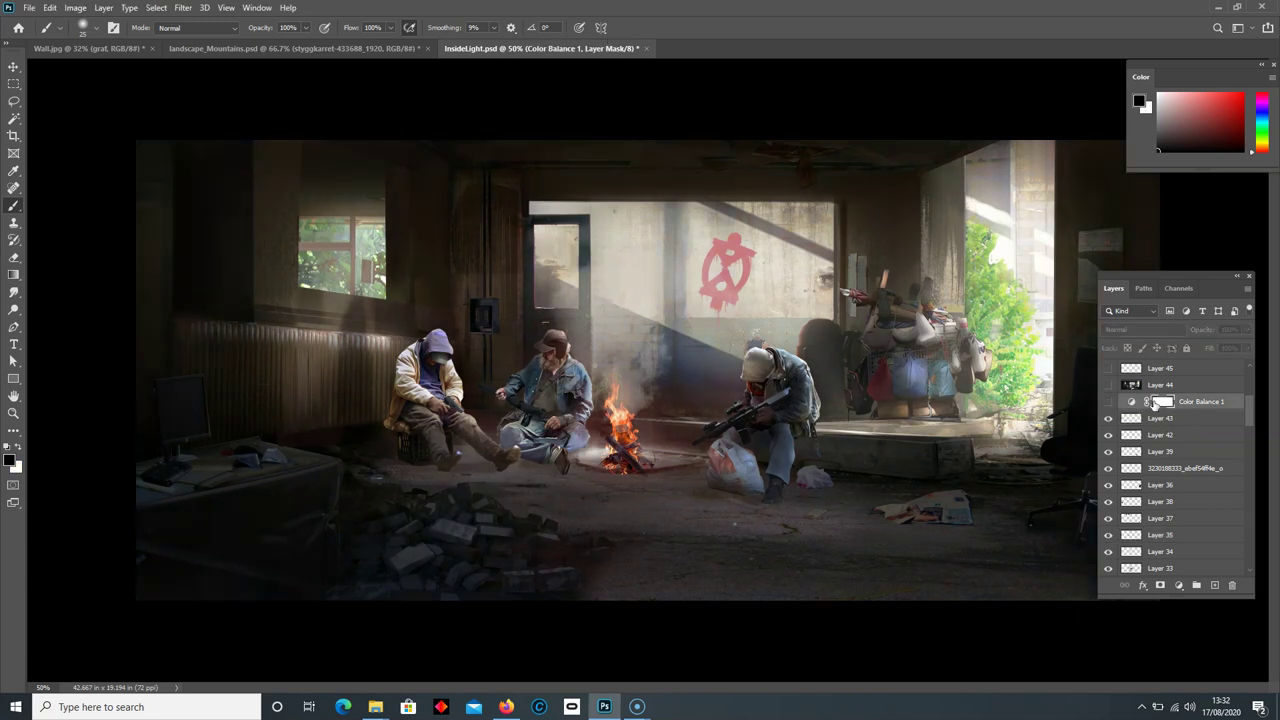
click(1110, 403)
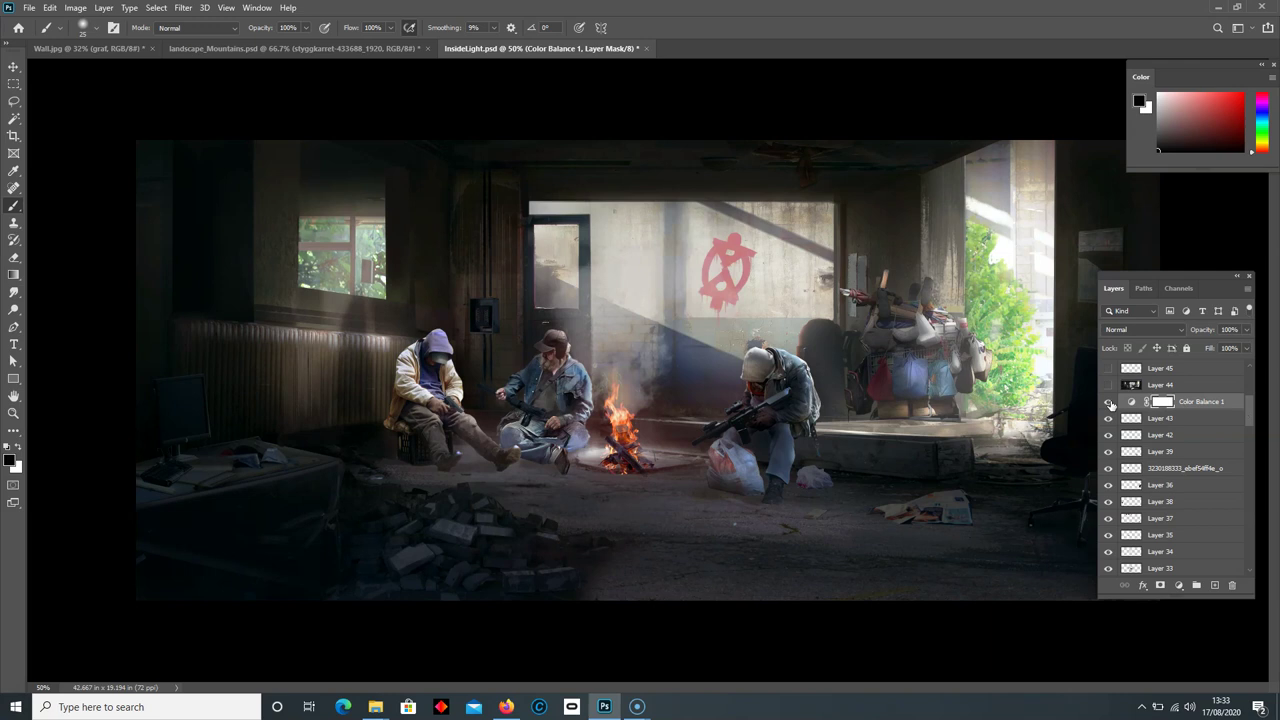
Step: Show and select Layer 44, and show Layer 45 and Layer 48 above it
scroll(1110, 405, up, 1)
click(1108, 419)
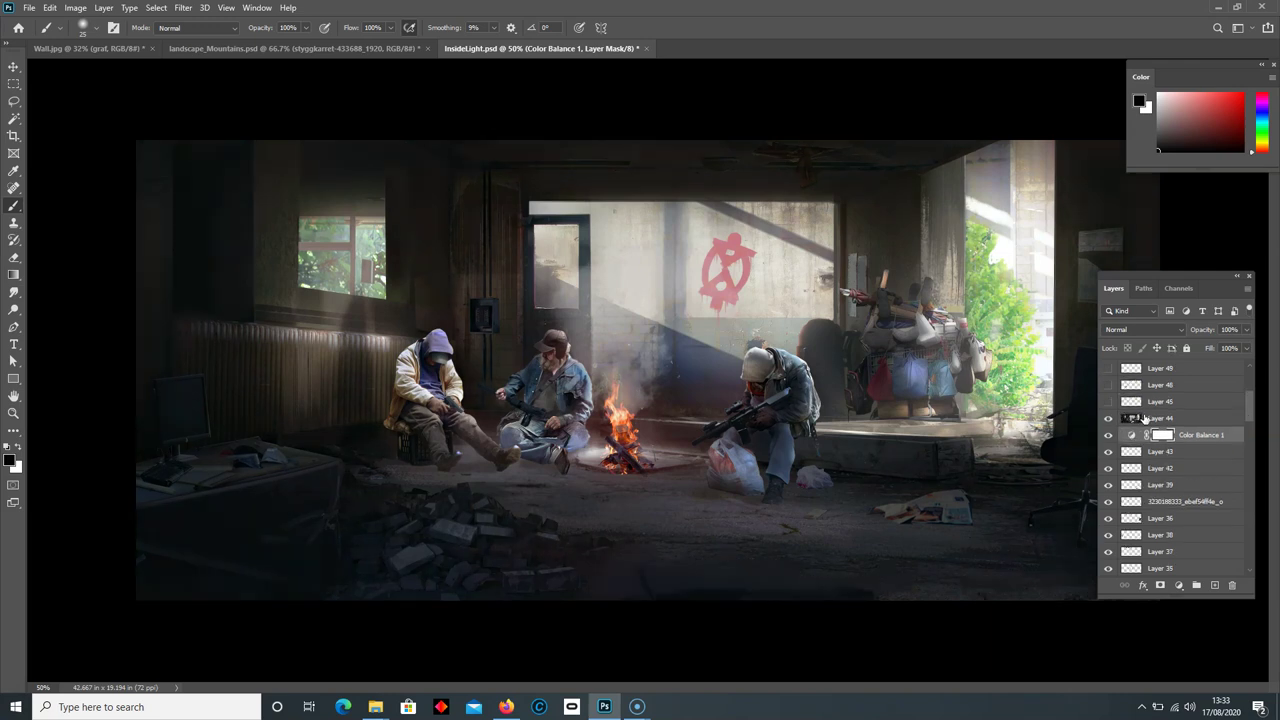
click(1142, 418)
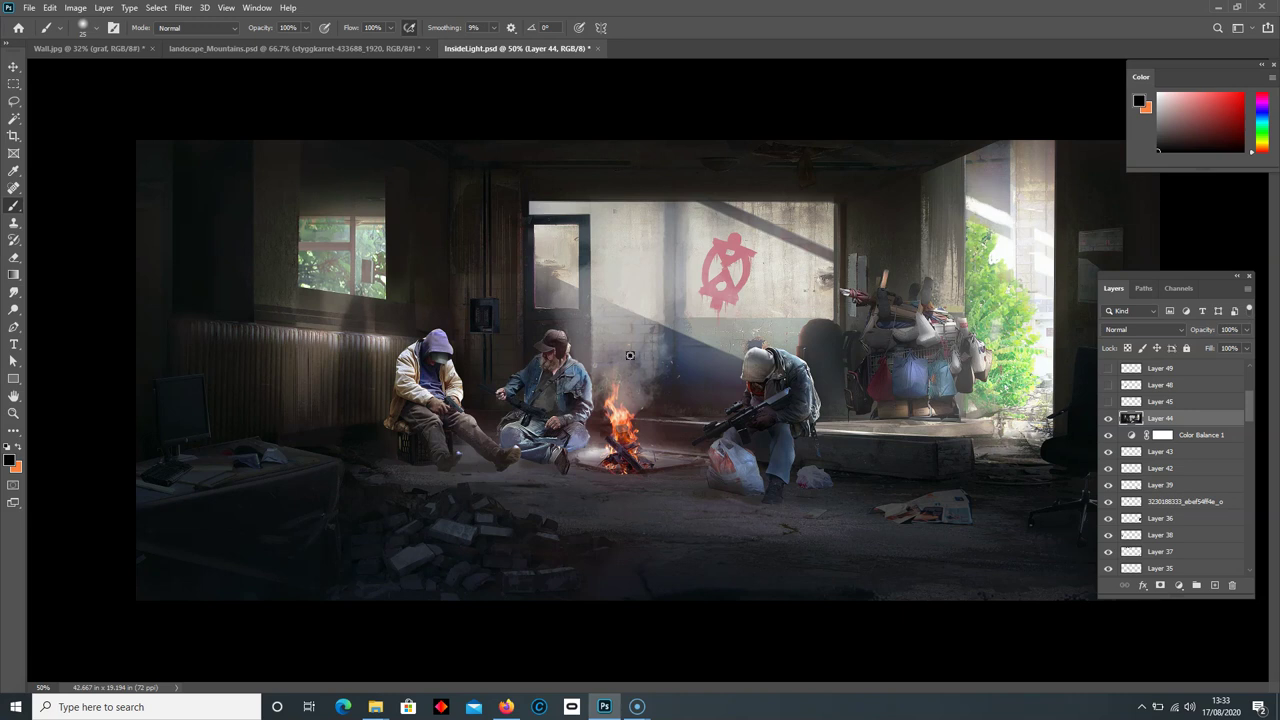
click(1108, 402)
click(1107, 386)
scroll(1150, 450, up, 1)
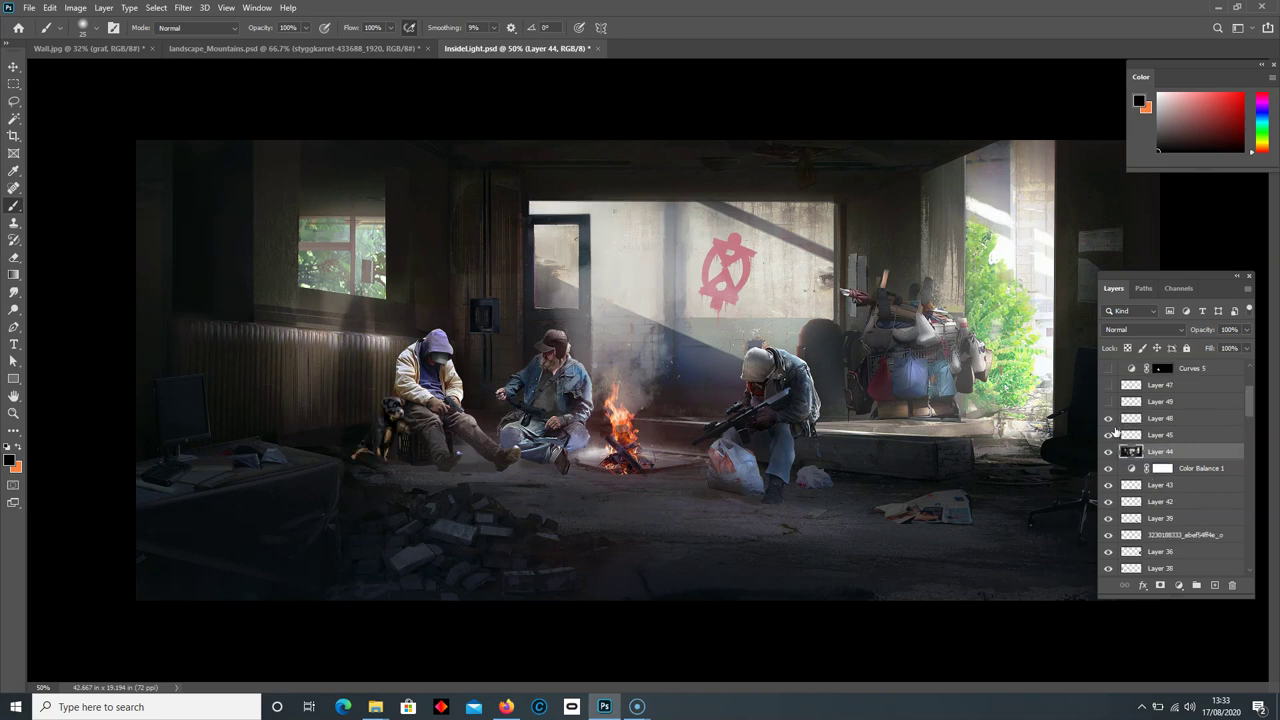
Step: Show Layer 49 and Layer 47, comparing the firelight with Layer 47 off and on, and select Layer 47
click(1107, 402)
scroll(1110, 415, up, 2)
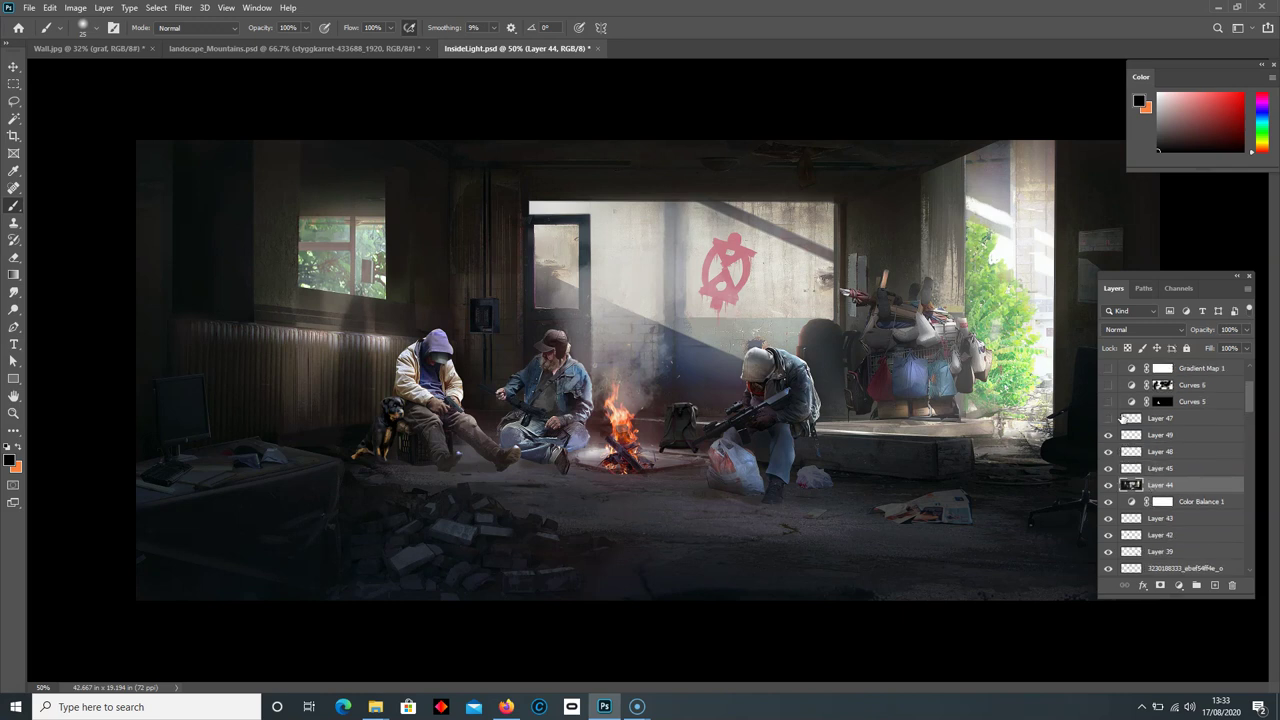
click(1107, 419)
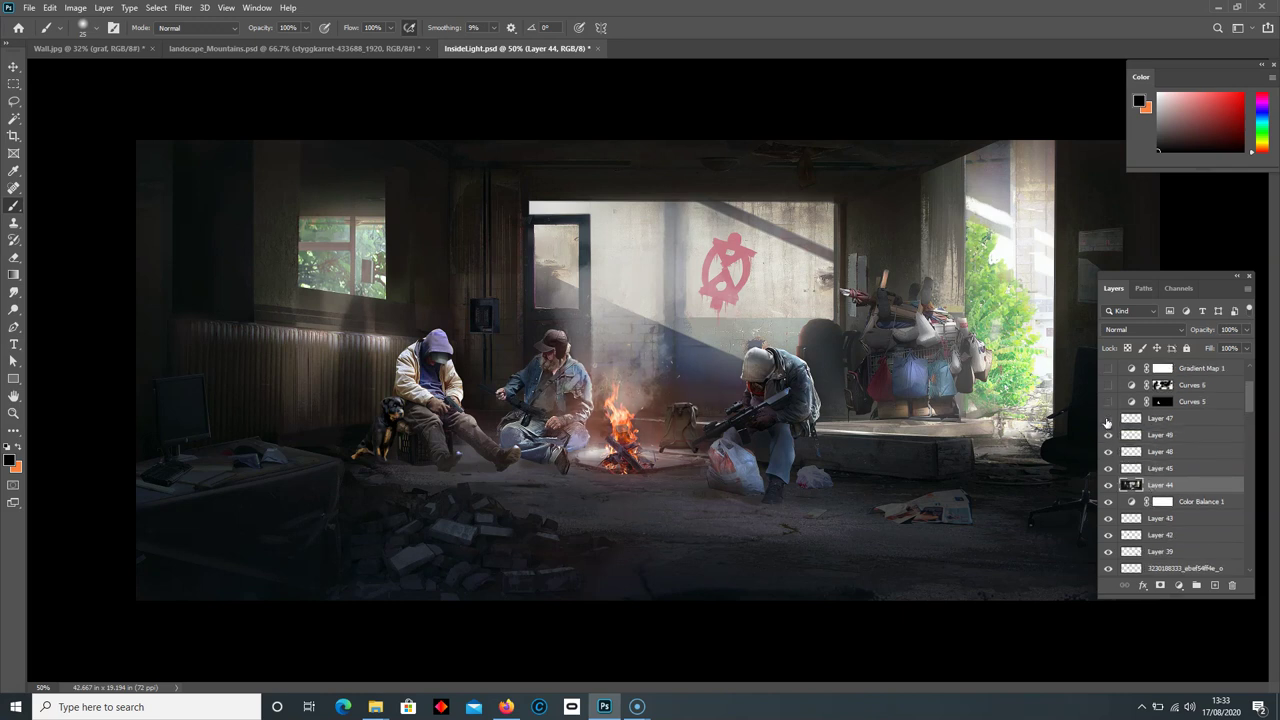
click(1107, 419)
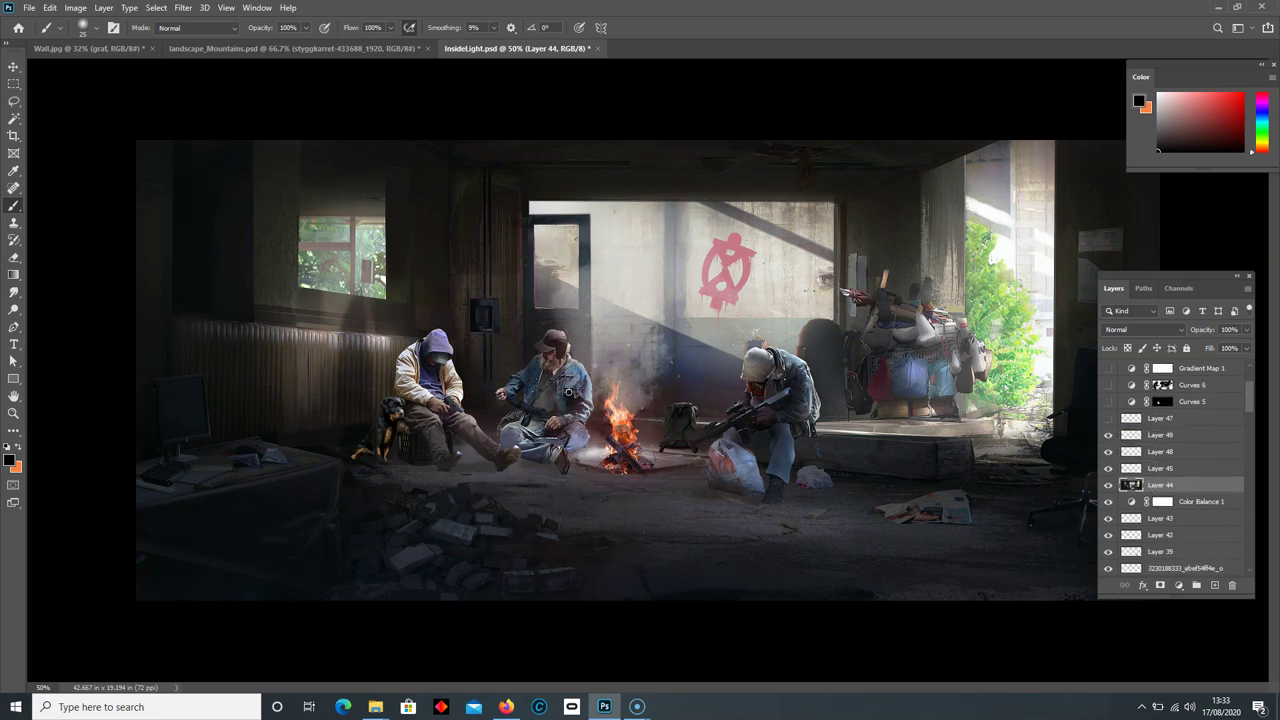
click(1107, 418)
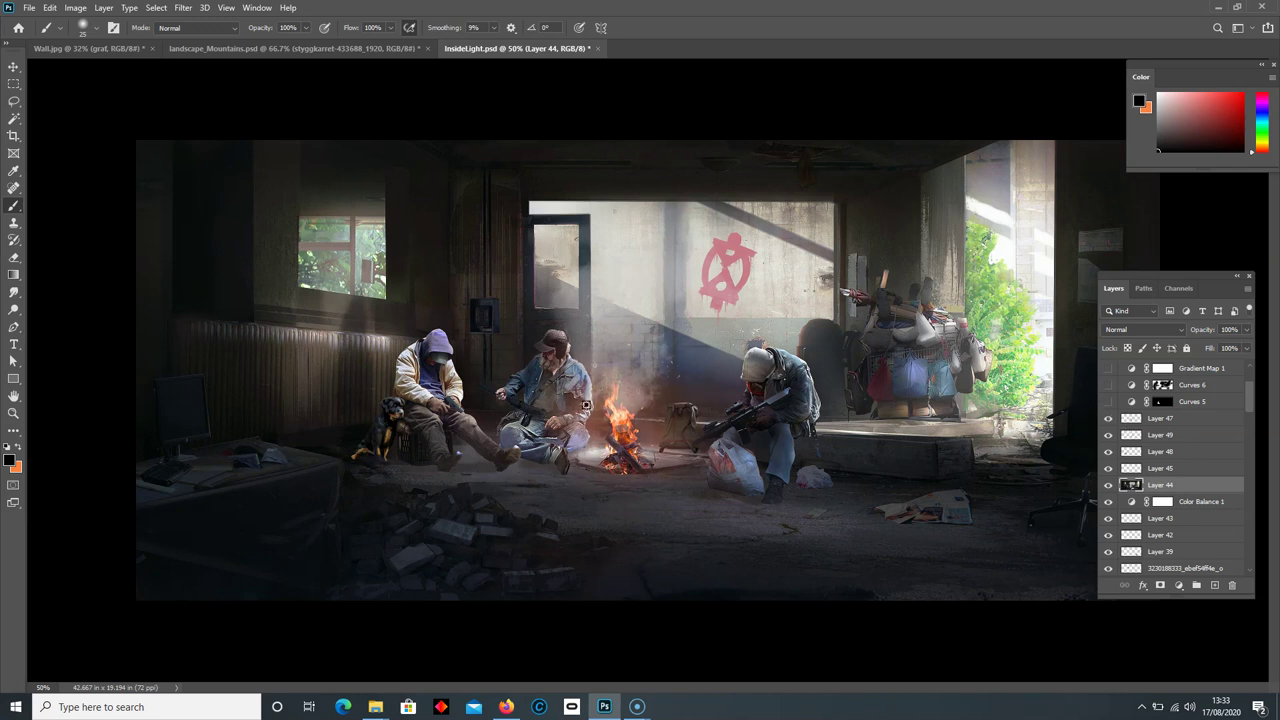
click(1193, 421)
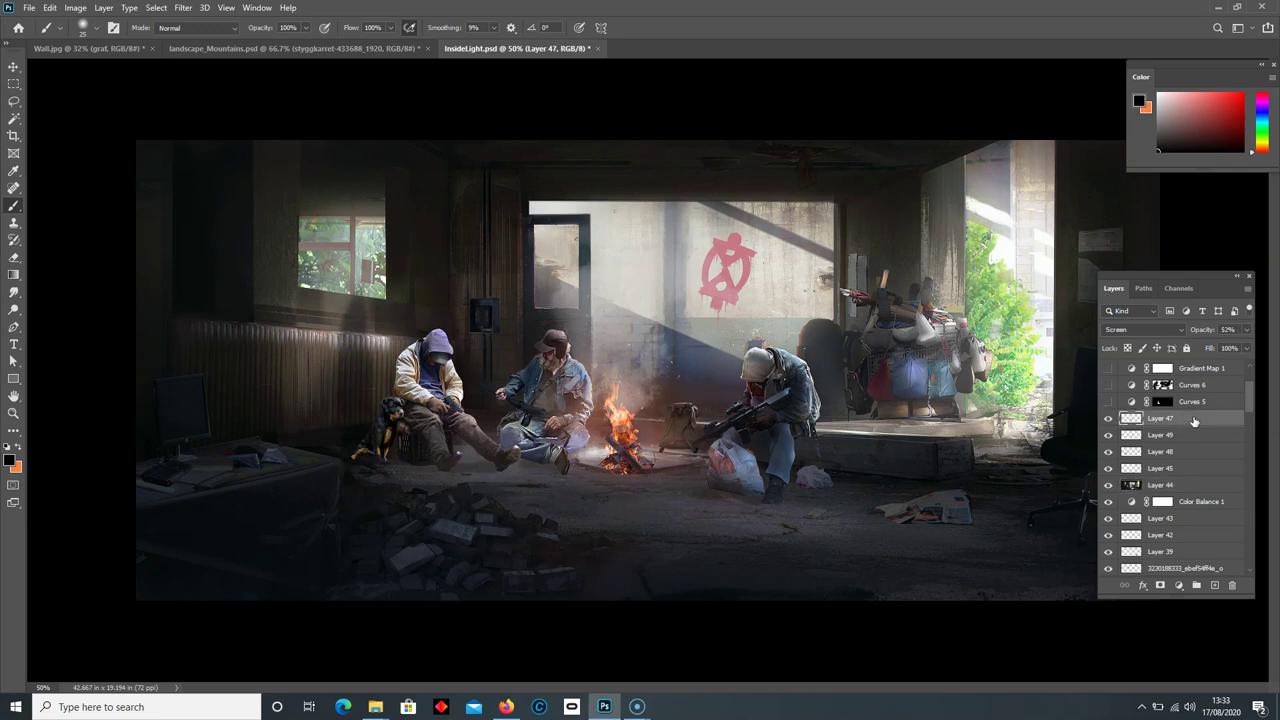
Step: Show Curves 5, Curves 6 and Gradient Map 1, comparing the scene with the selected Gradient Map 1 off and on
click(1107, 401)
scroll(1120, 450, up, 1)
click(1107, 418)
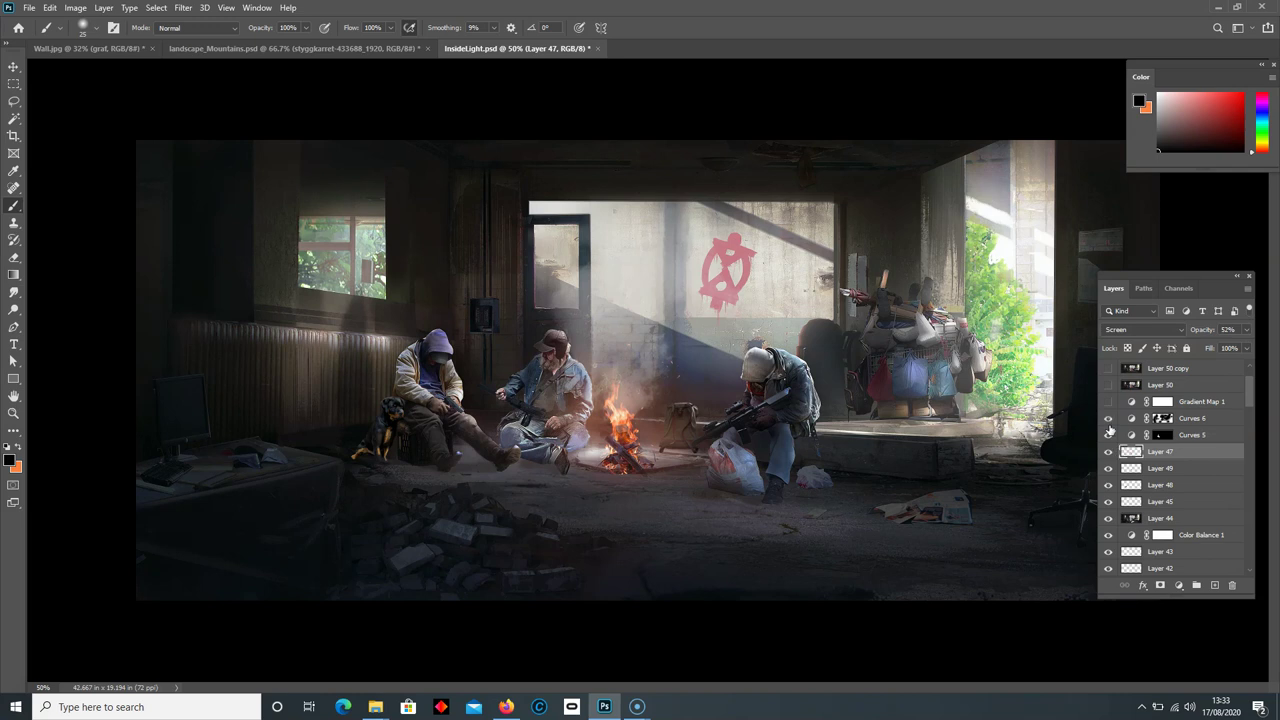
click(1107, 401)
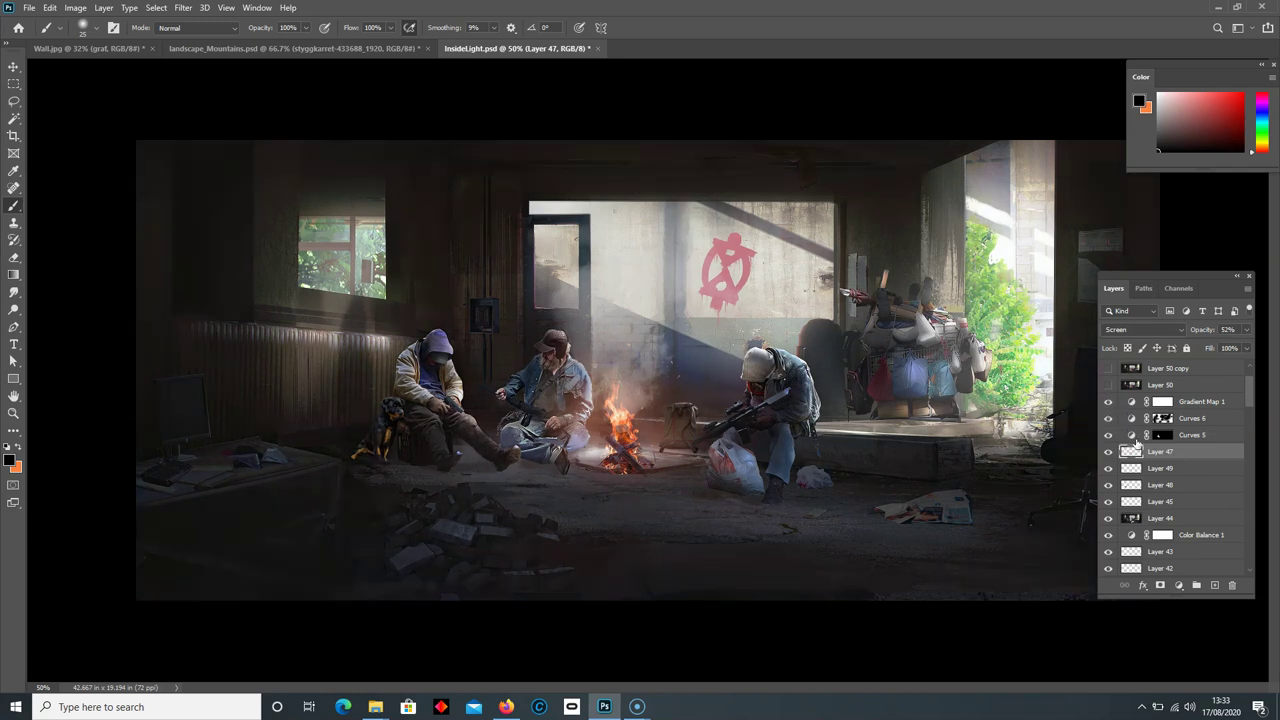
scroll(1138, 450, up, 1)
click(1240, 438)
click(1107, 436)
click(1107, 436)
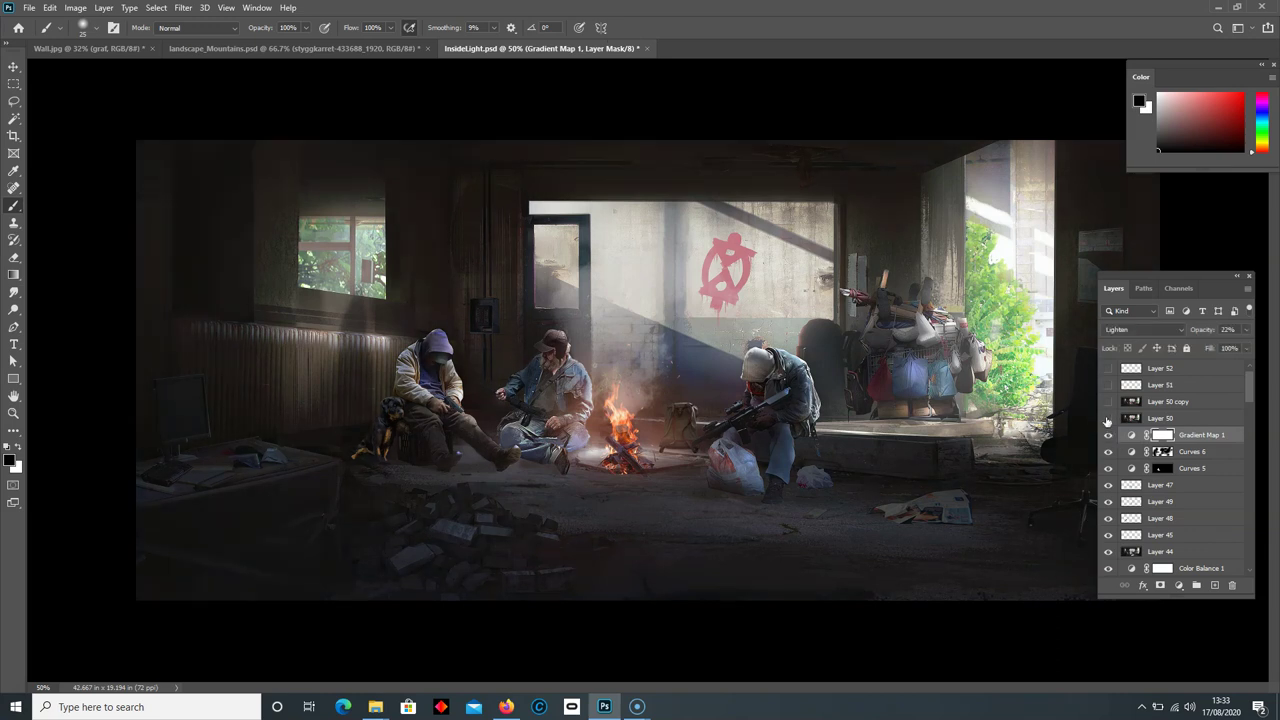
Step: Show Layer 50, Layer 50 copy, Layer 51 and Layer 52
click(1108, 402)
scroll(1108, 403, up, 1)
click(1108, 402)
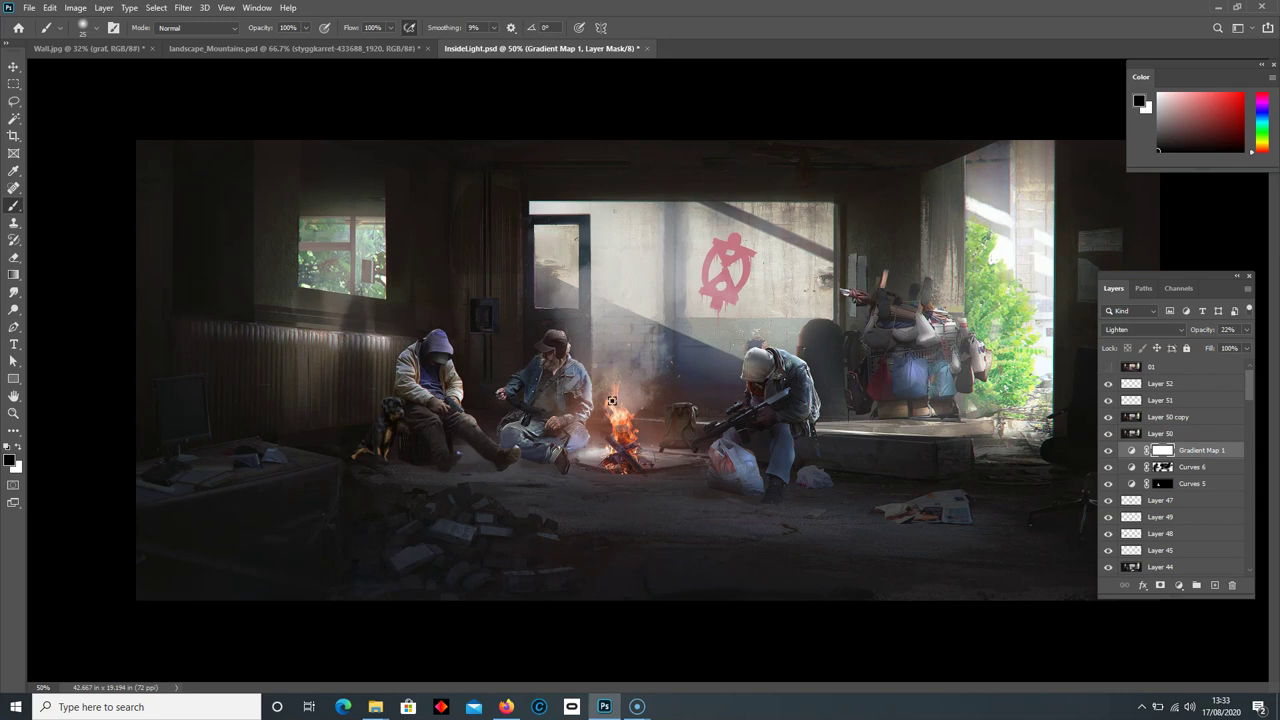
Step: Show the topmost layer, 01, and compare the final image with it off and on several times
click(1107, 368)
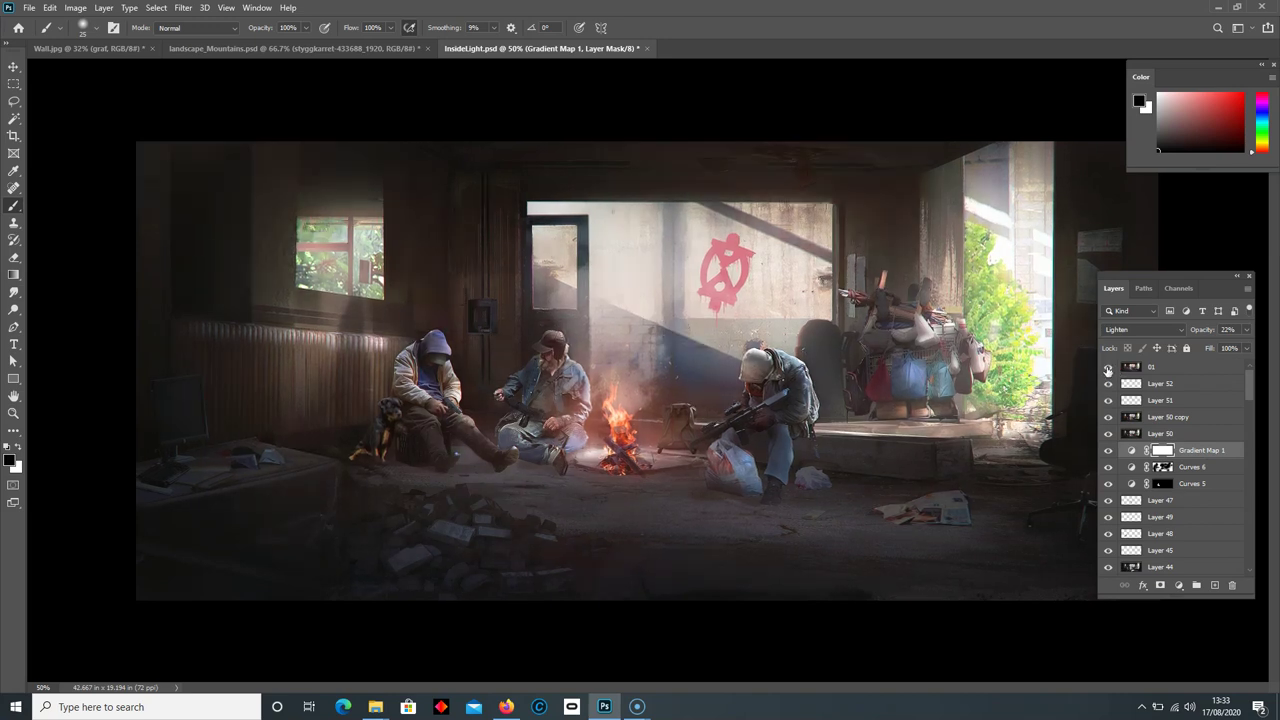
click(1107, 369)
click(1107, 369)
click(1107, 369)
click(1107, 369)
click(1107, 369)
click(1107, 369)
Step: Look through the complete layer stack from layer 01 down to Background, repositioning the layer list beside the image
drag(1121, 284, 1162, 299)
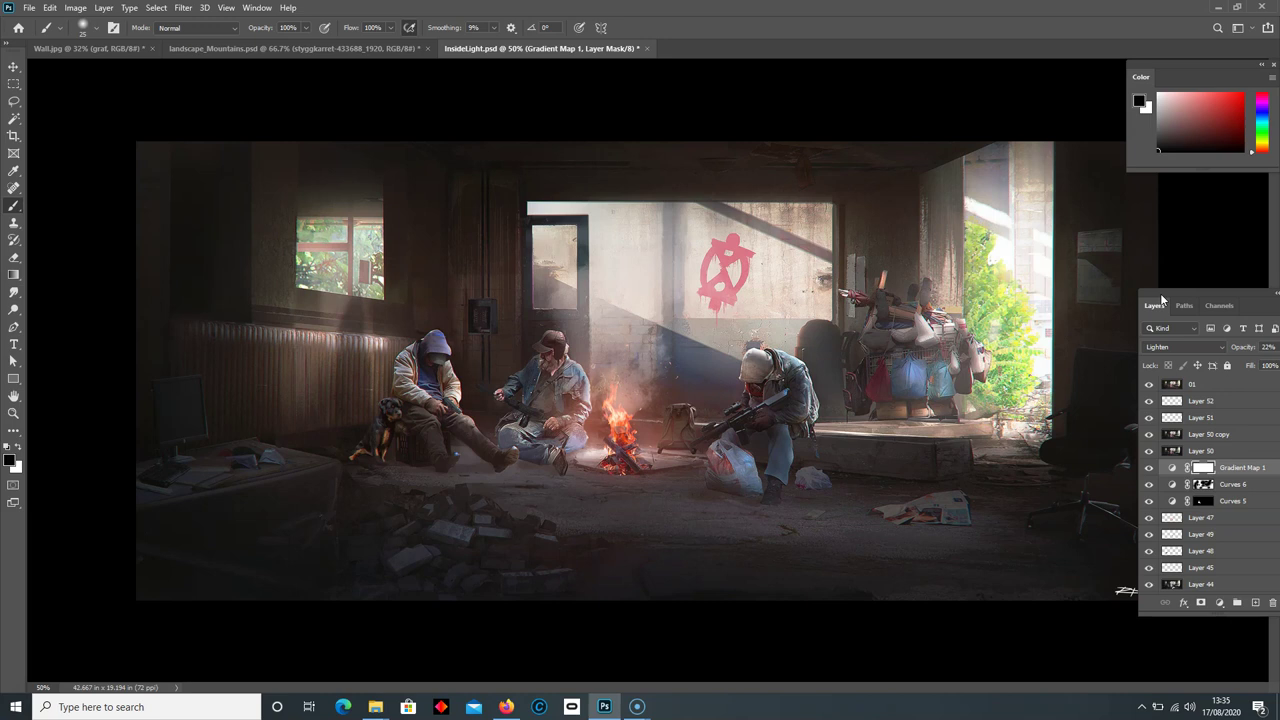
drag(1162, 300, 1122, 274)
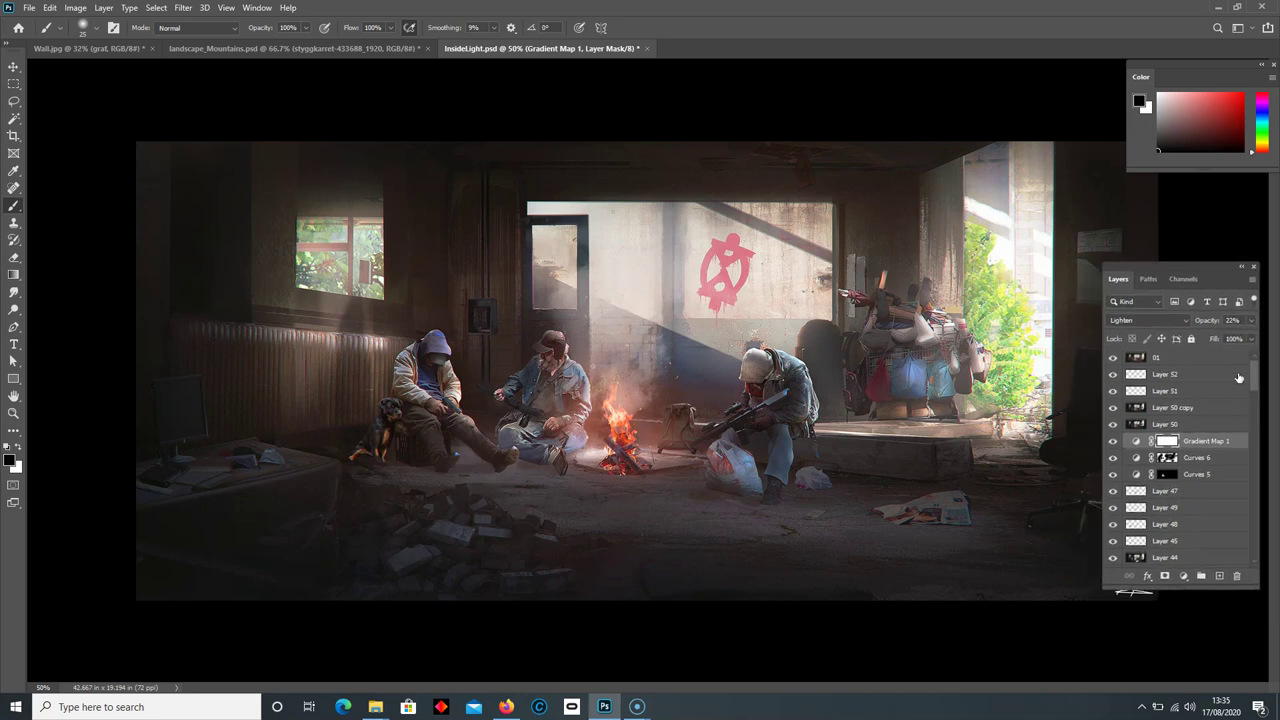
scroll(1239, 390, down, 10)
scroll(1239, 410, down, 8)
drag(1253, 453, 1255, 491)
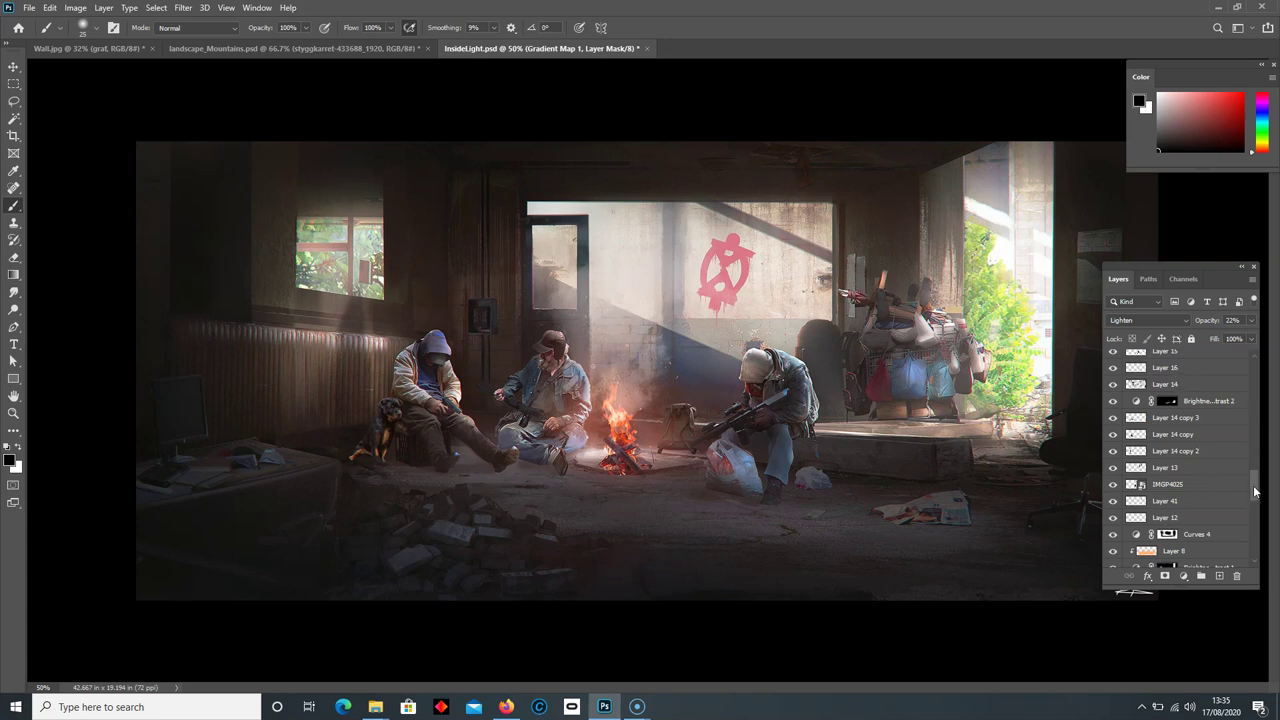
drag(1255, 491, 1257, 551)
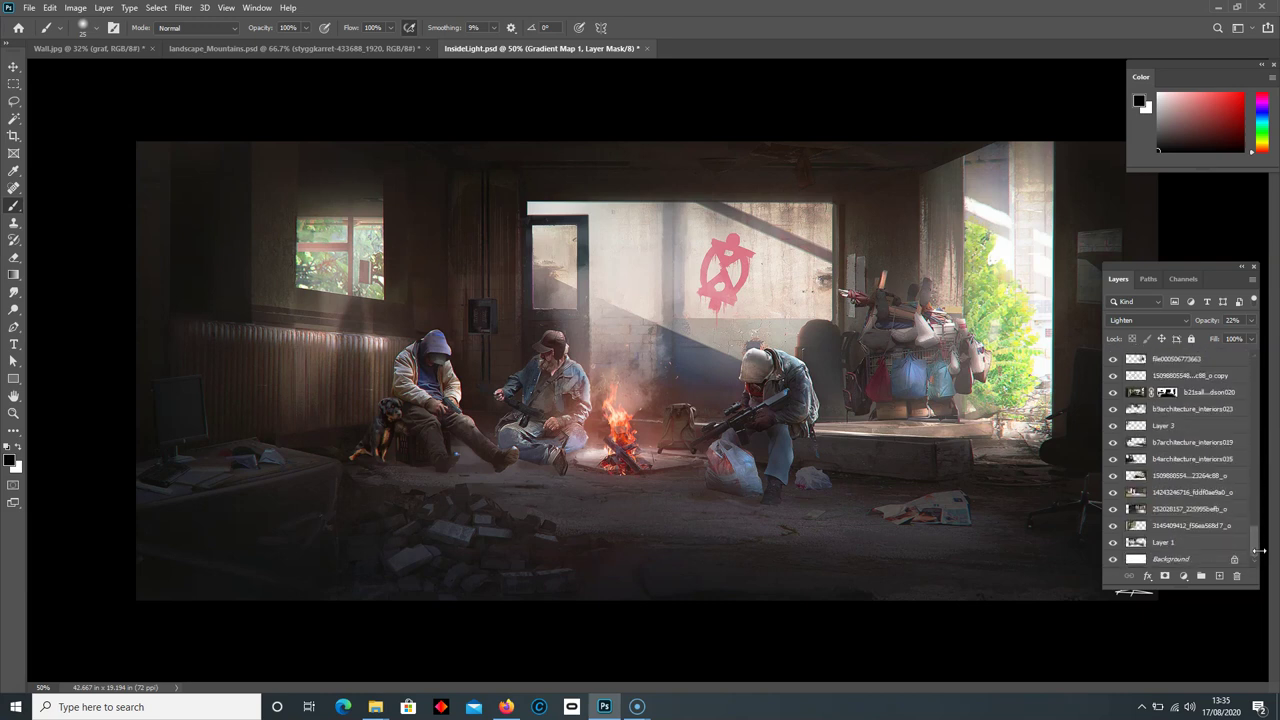
drag(1156, 267, 1177, 270)
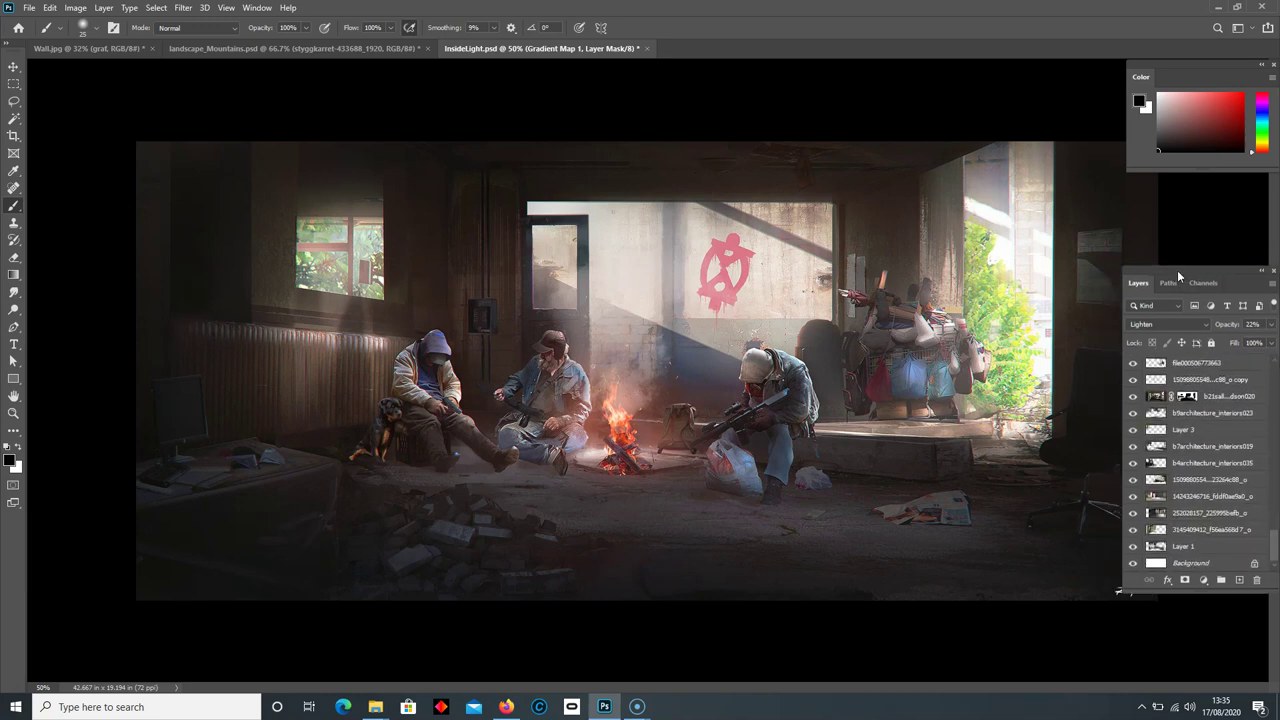